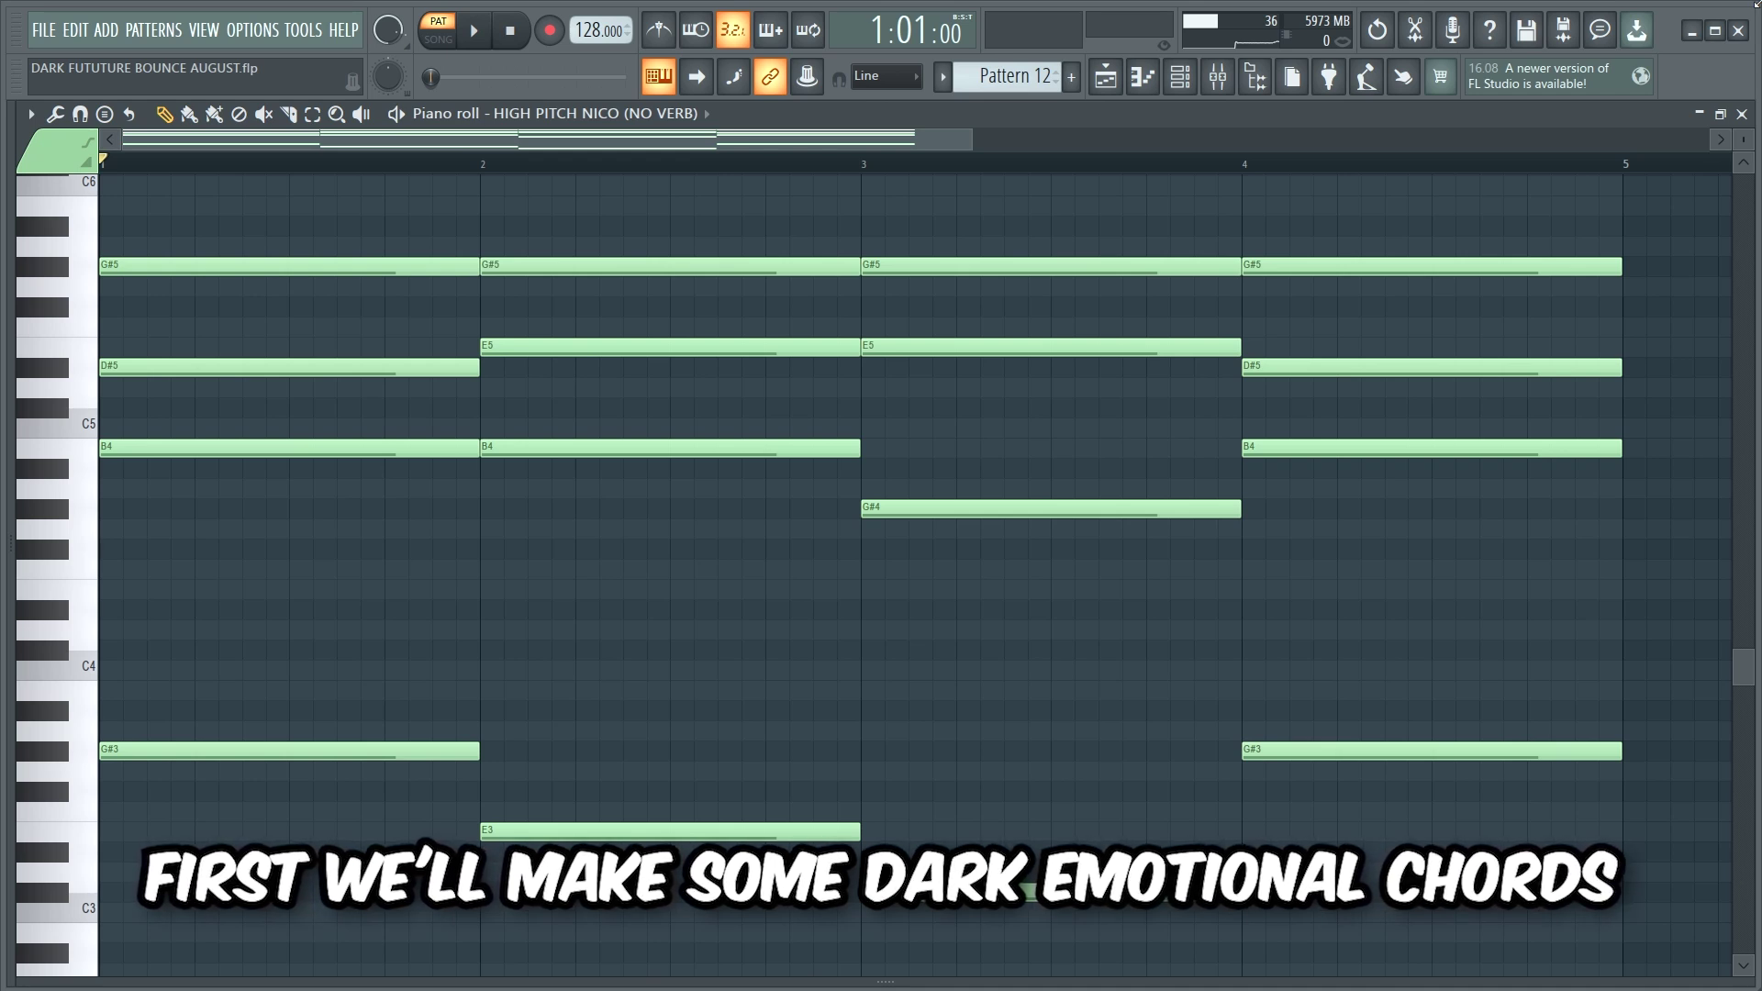
Play back the sustained chords in Pattern 12, the chopped chords in Pattern 13 and the one-shot melody in Pattern 14.
key("space")
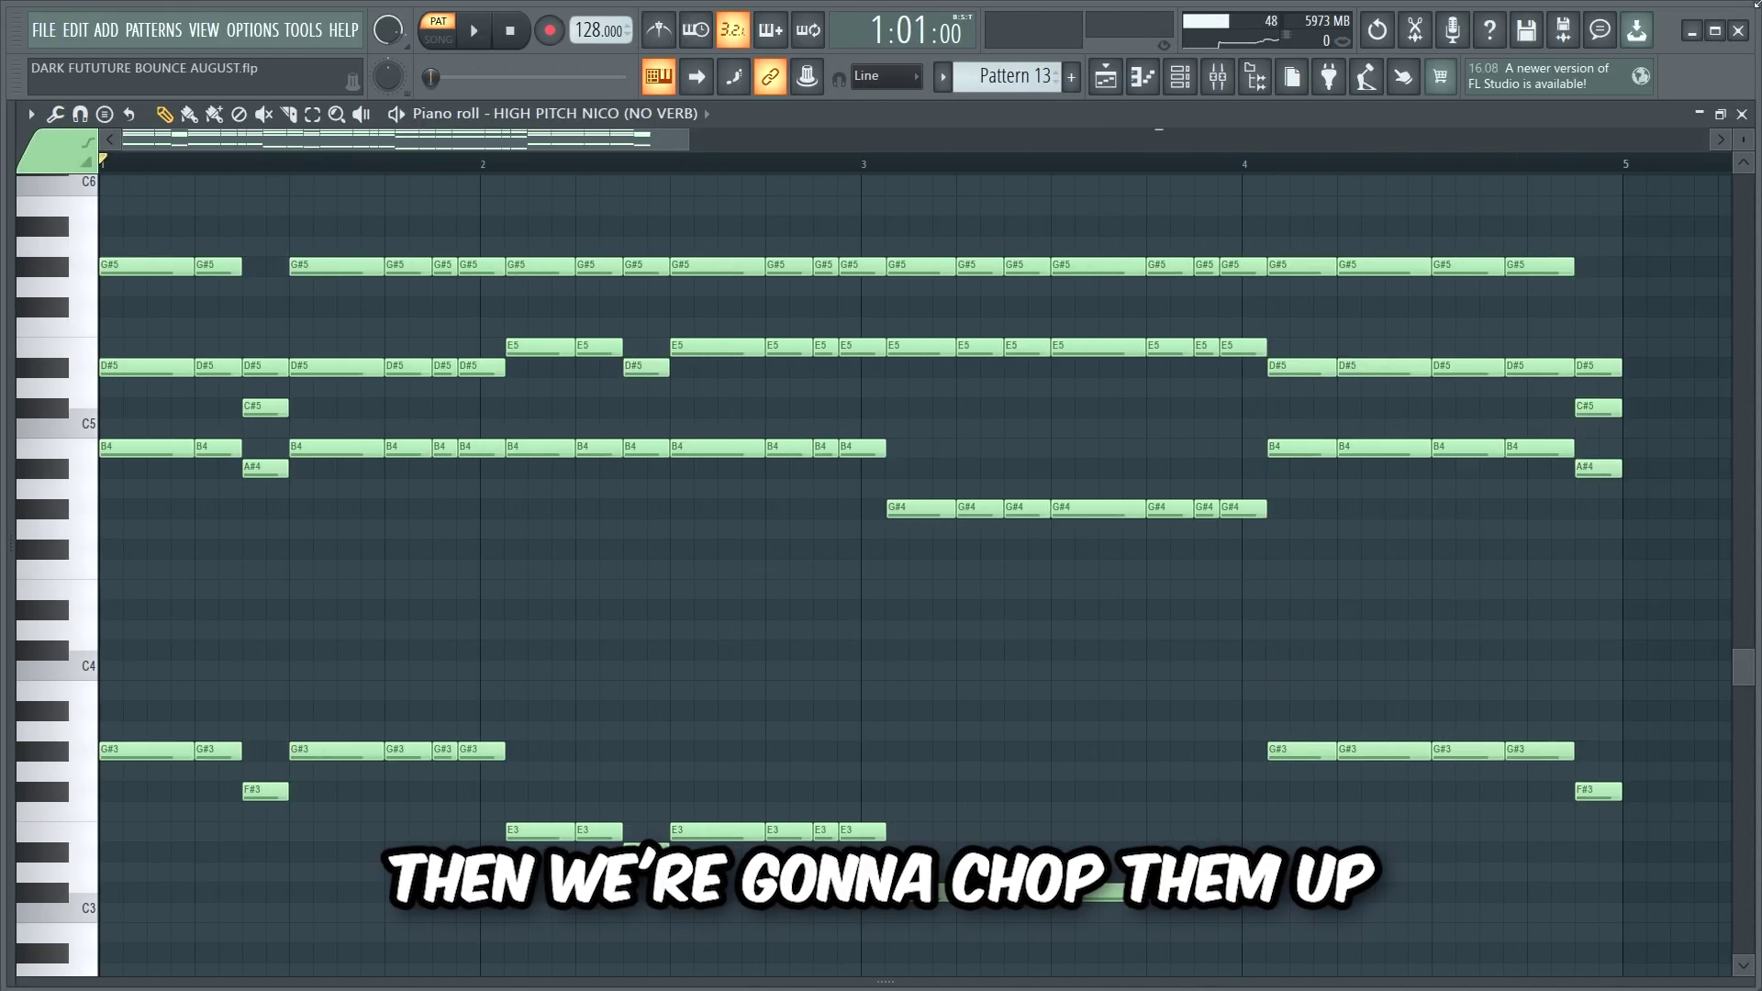
key("space")
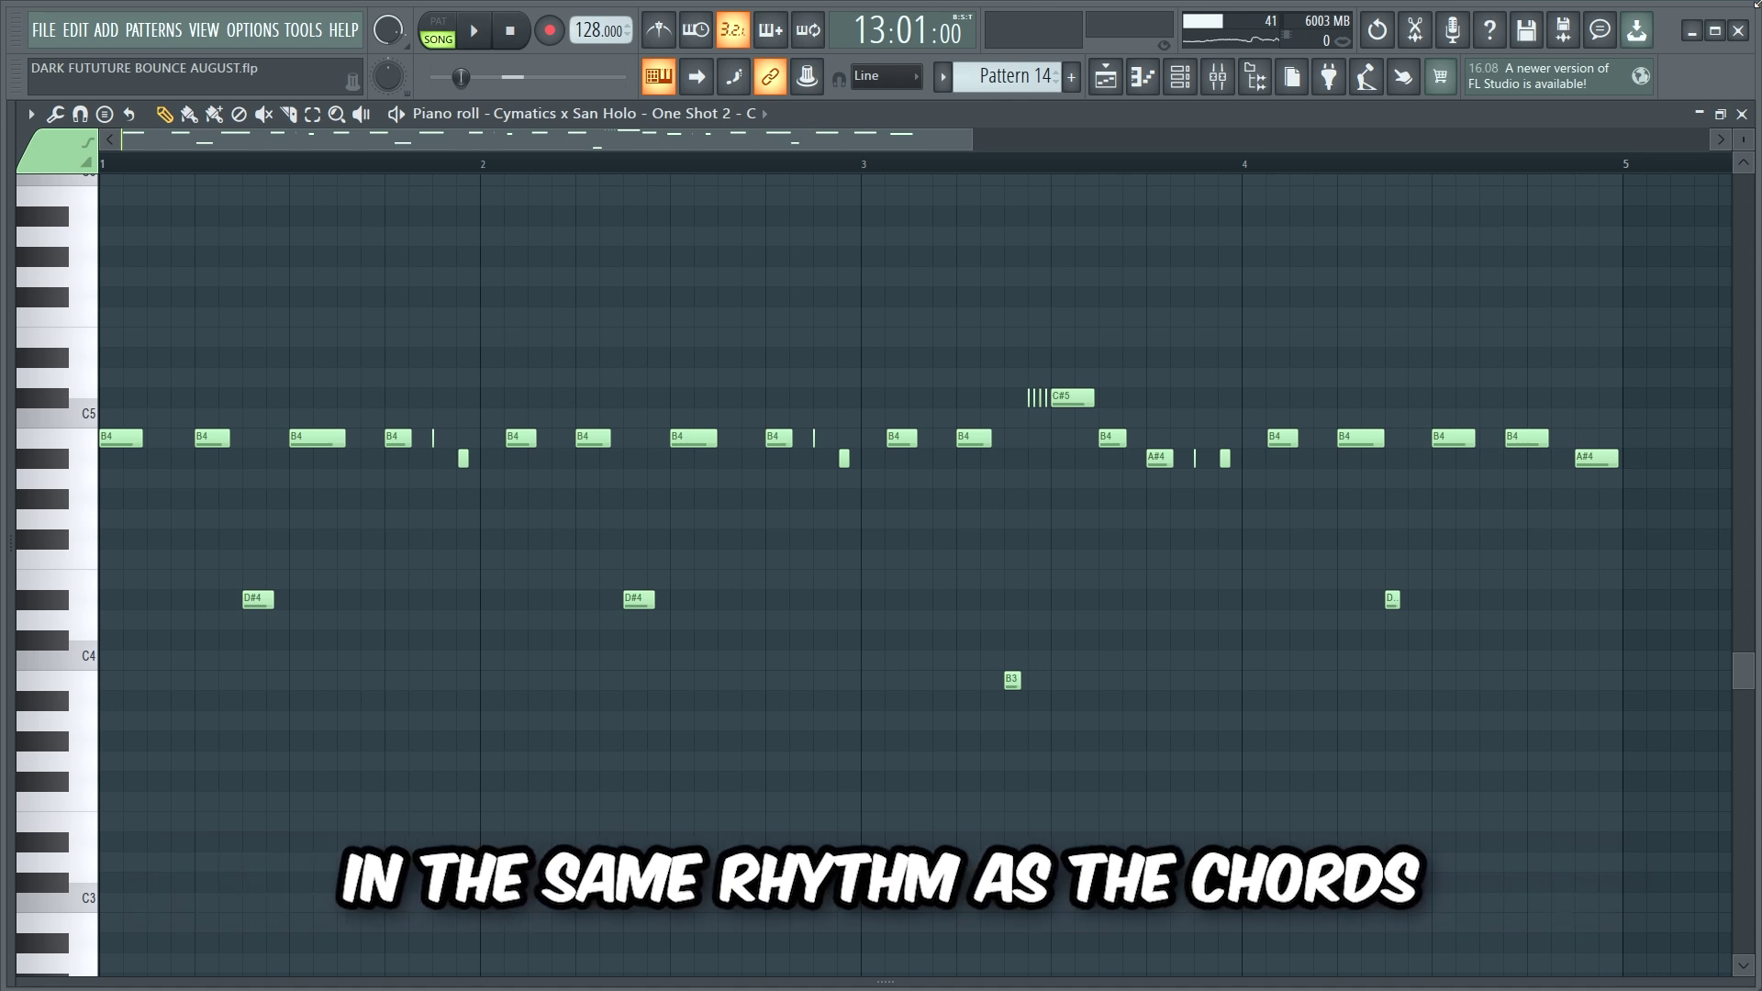
key("space")
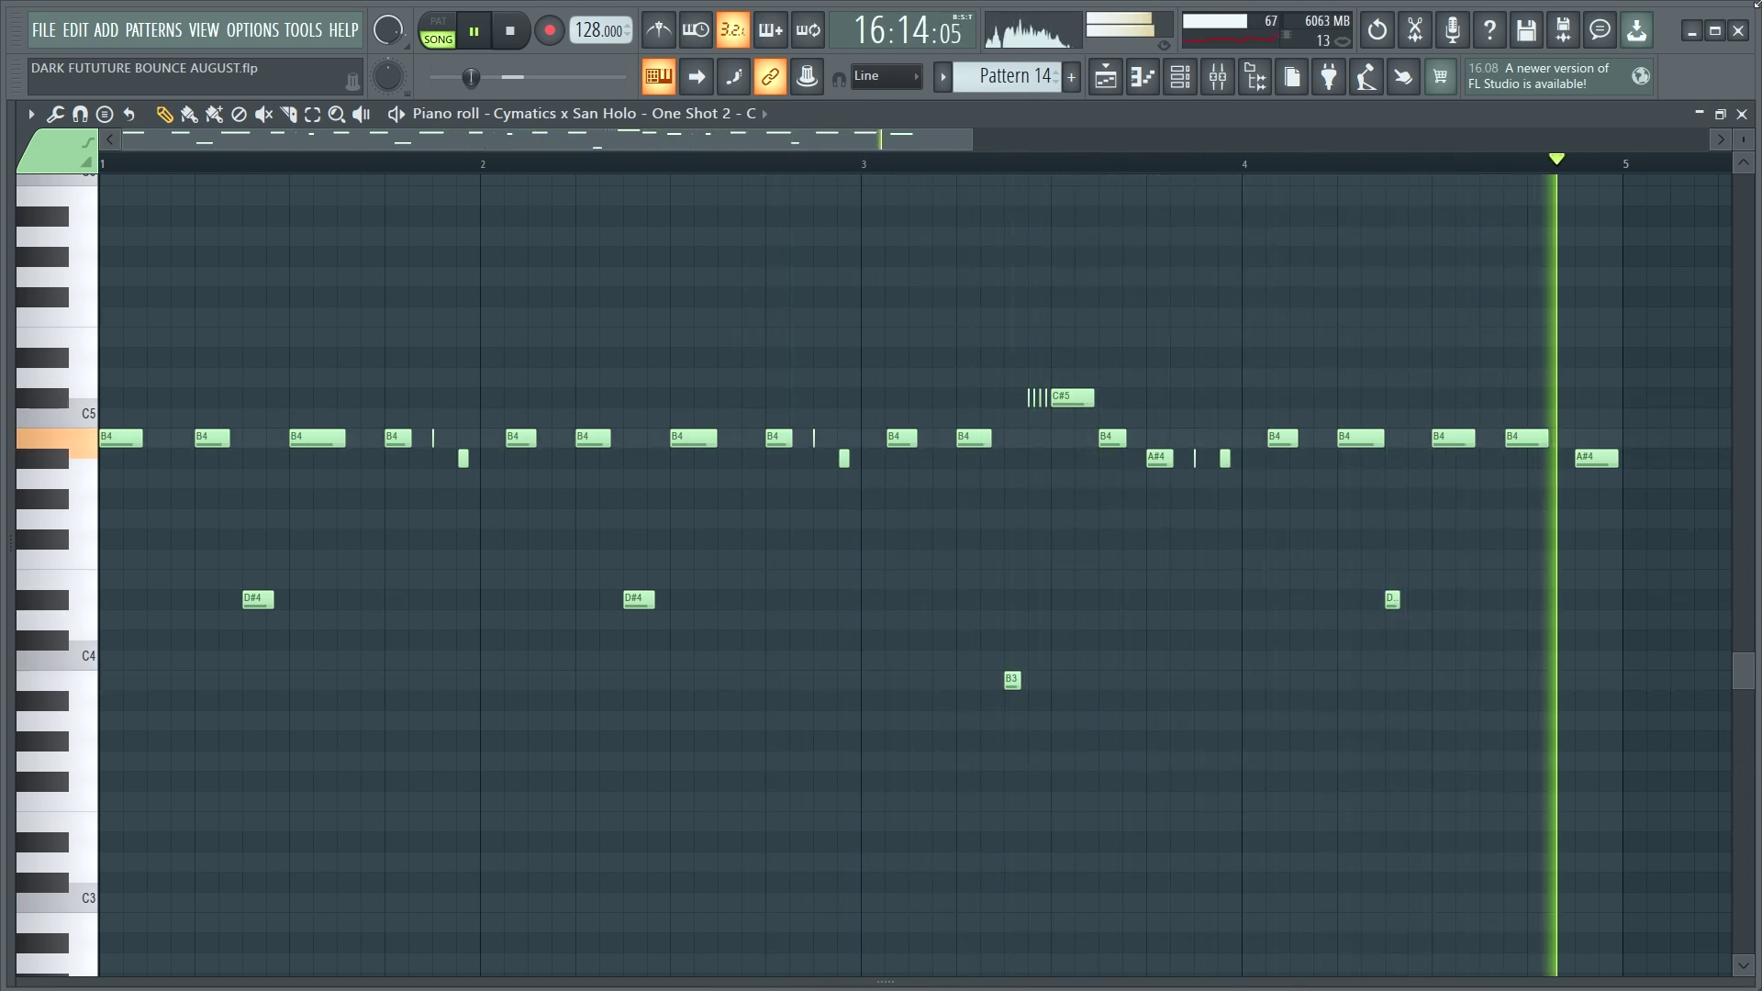
key("space")
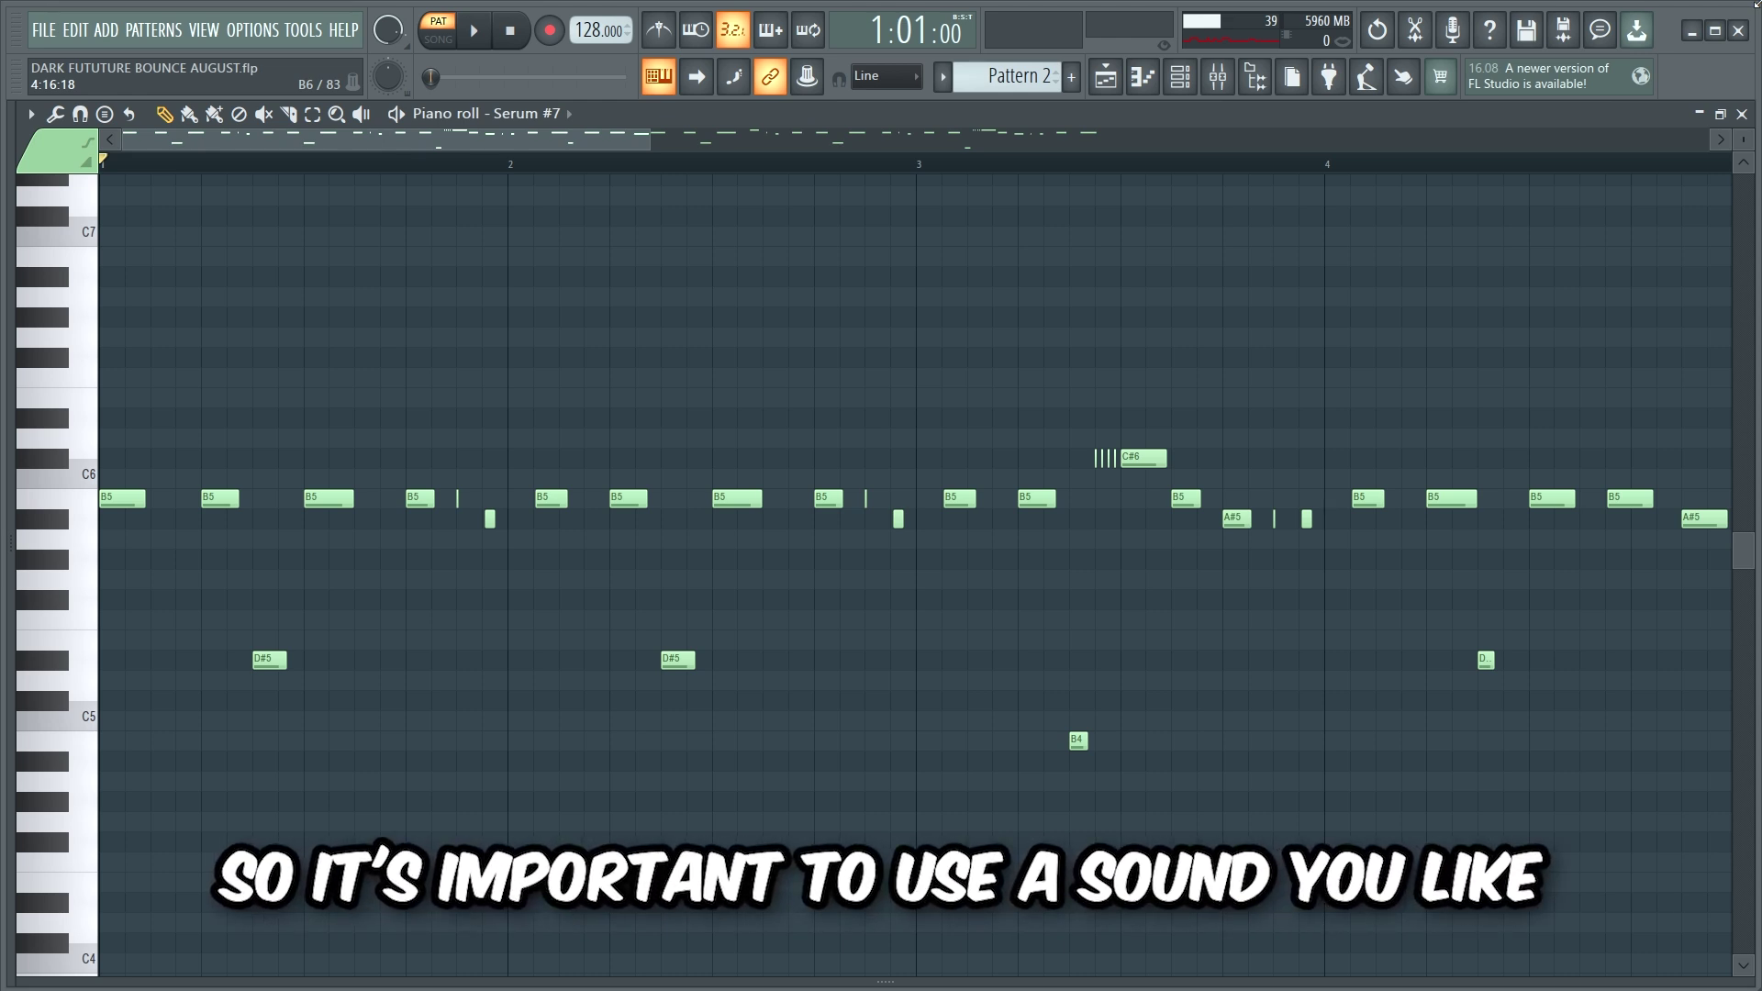
Listen to Pattern 2's Serum #7 lead and Serum #6 layer, including playlist playback with the channel pitch and ValhallaSupermassive mix automation.
key("space")
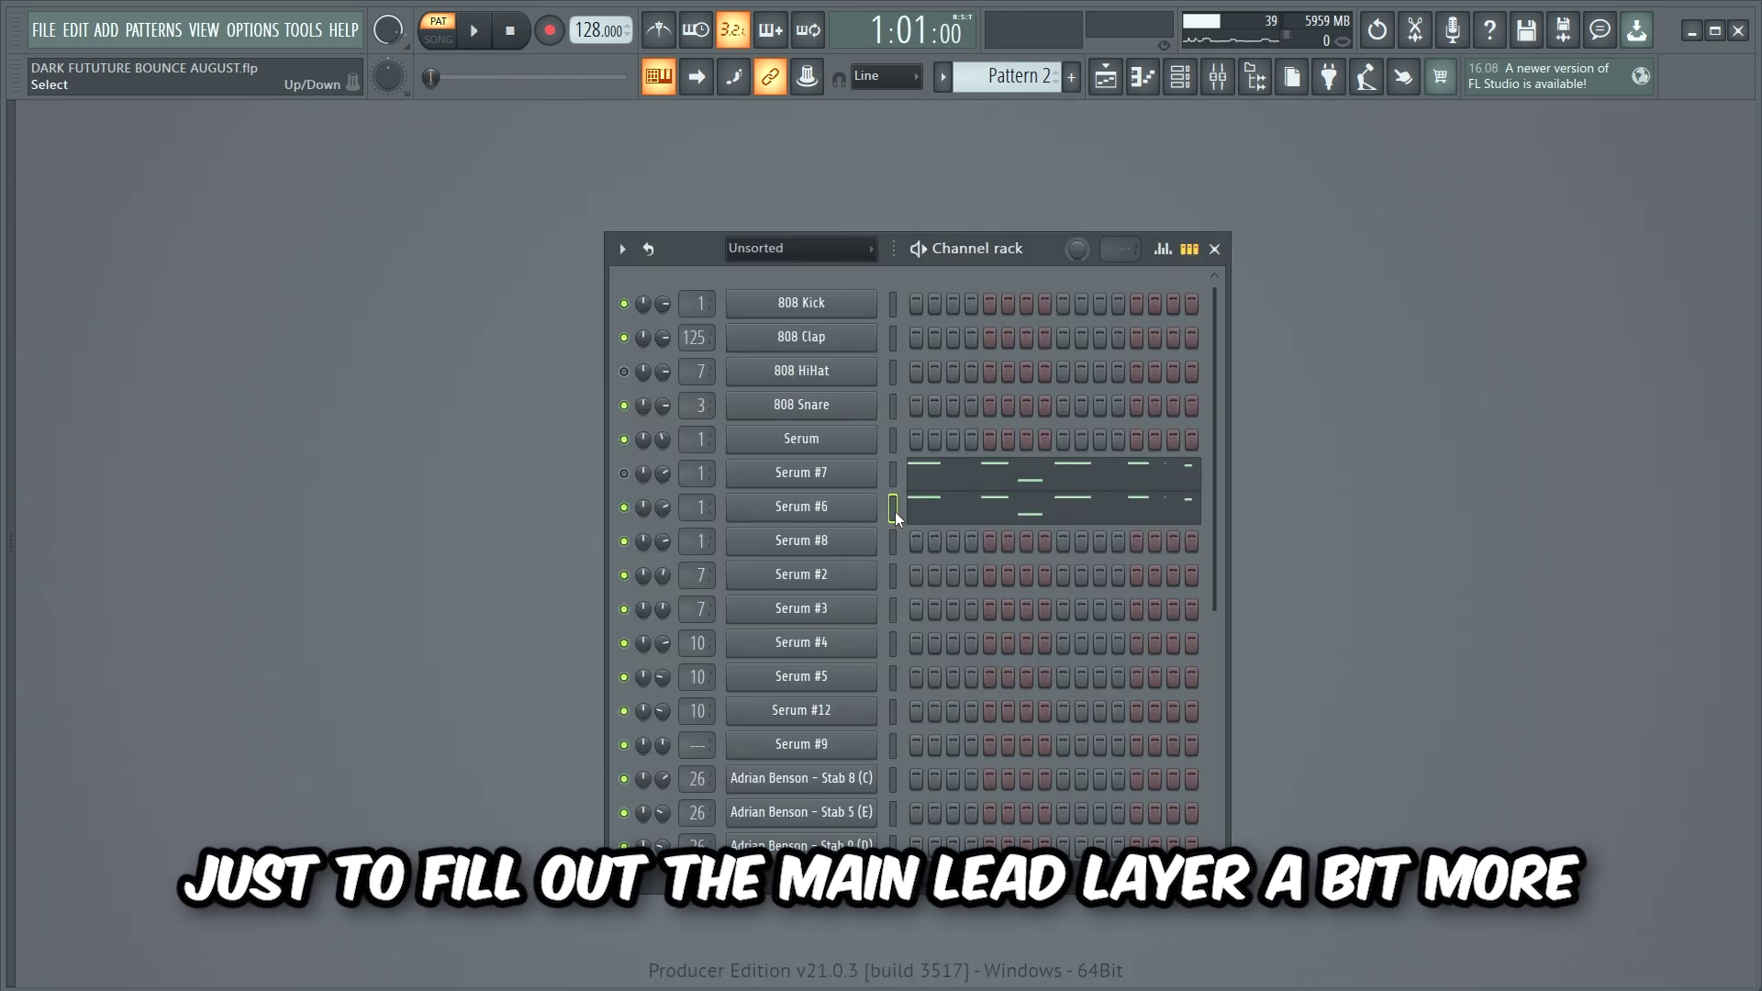
key("space")
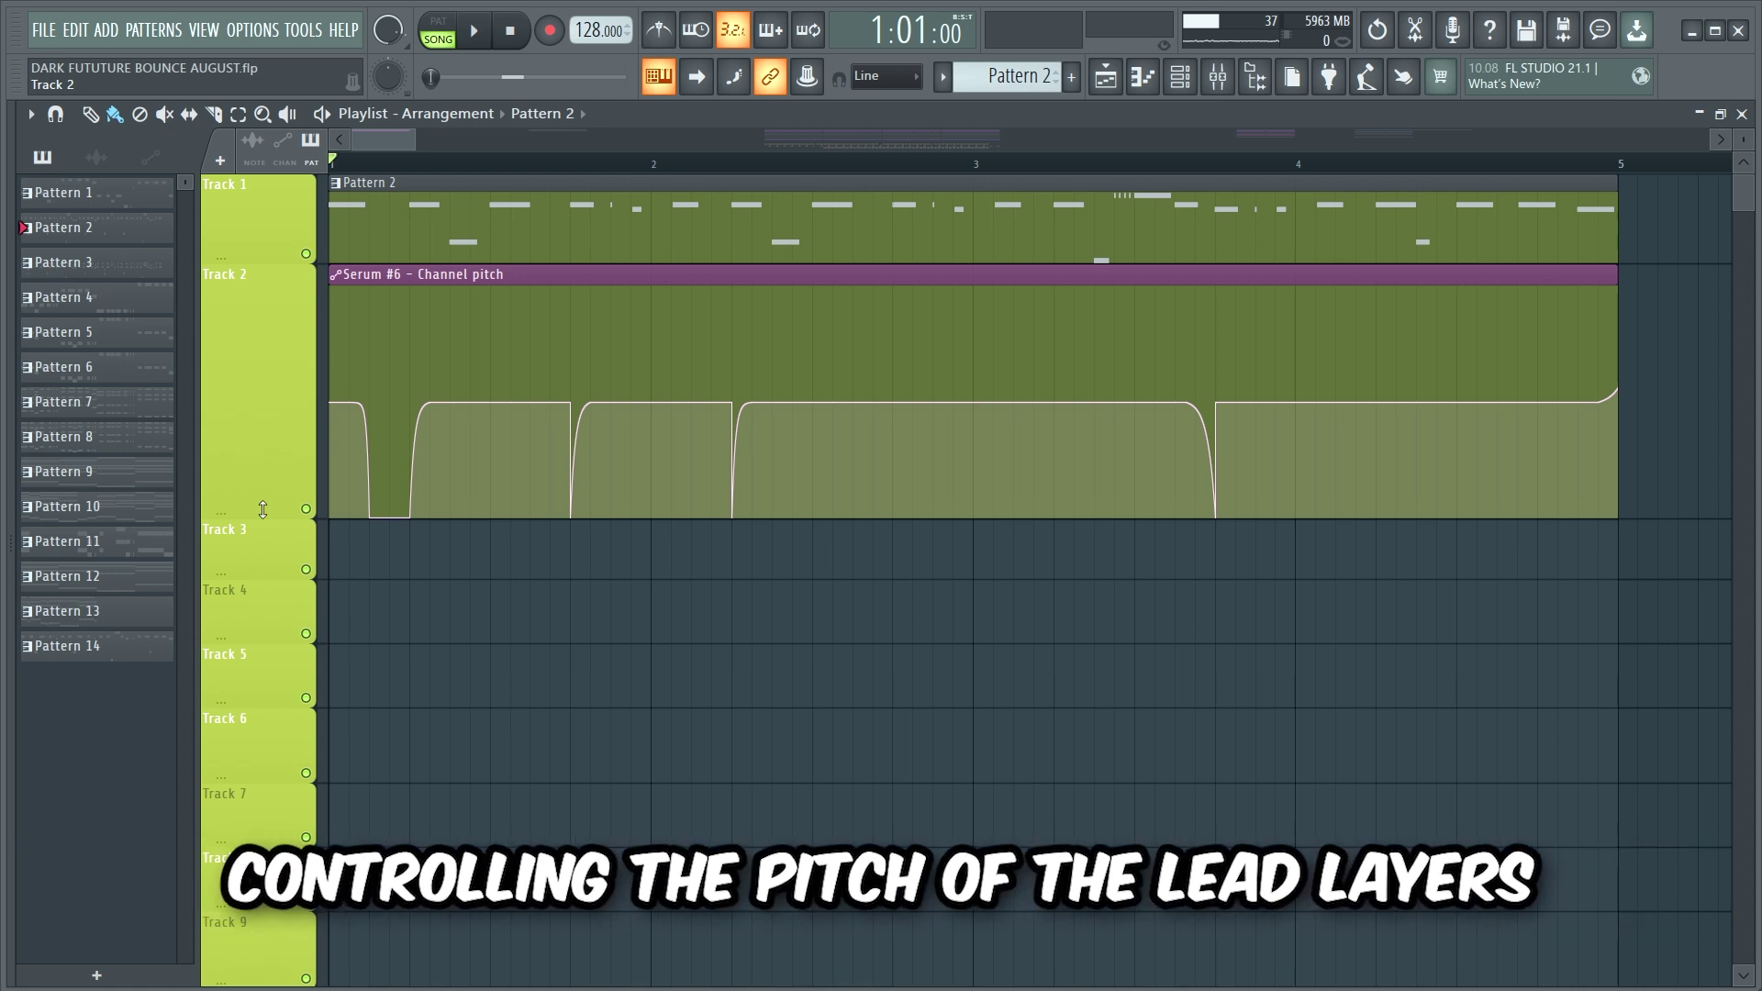
key("space")
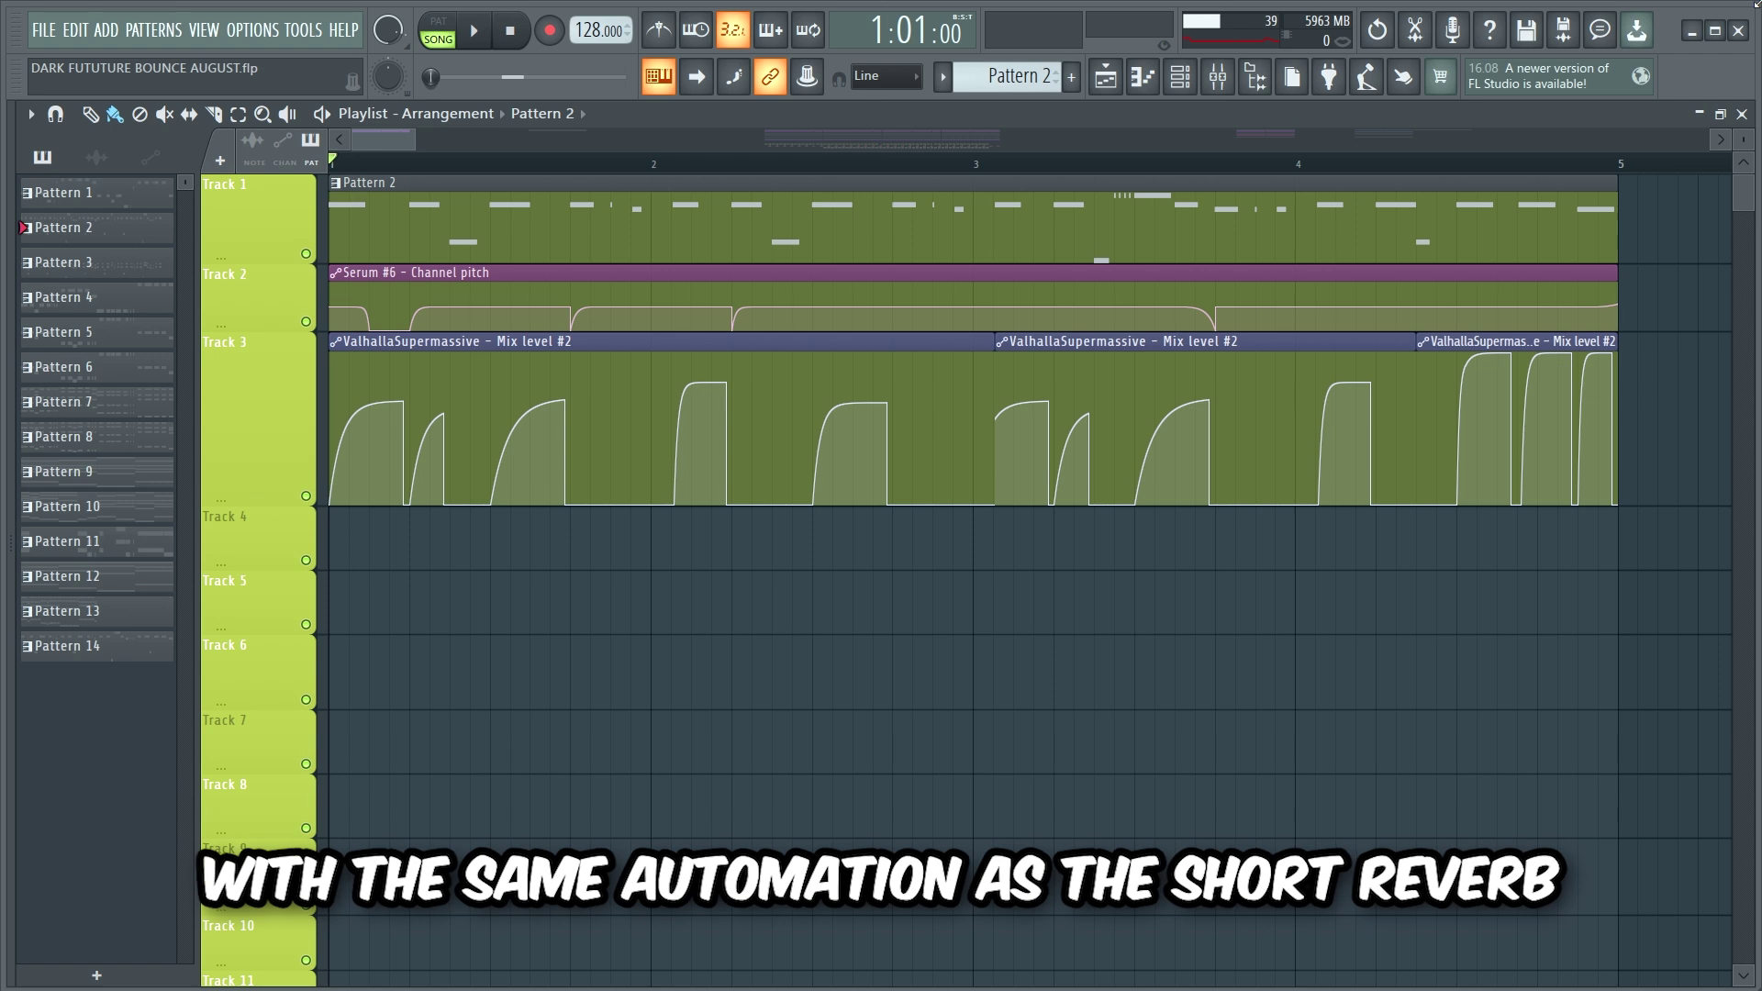
key("space")
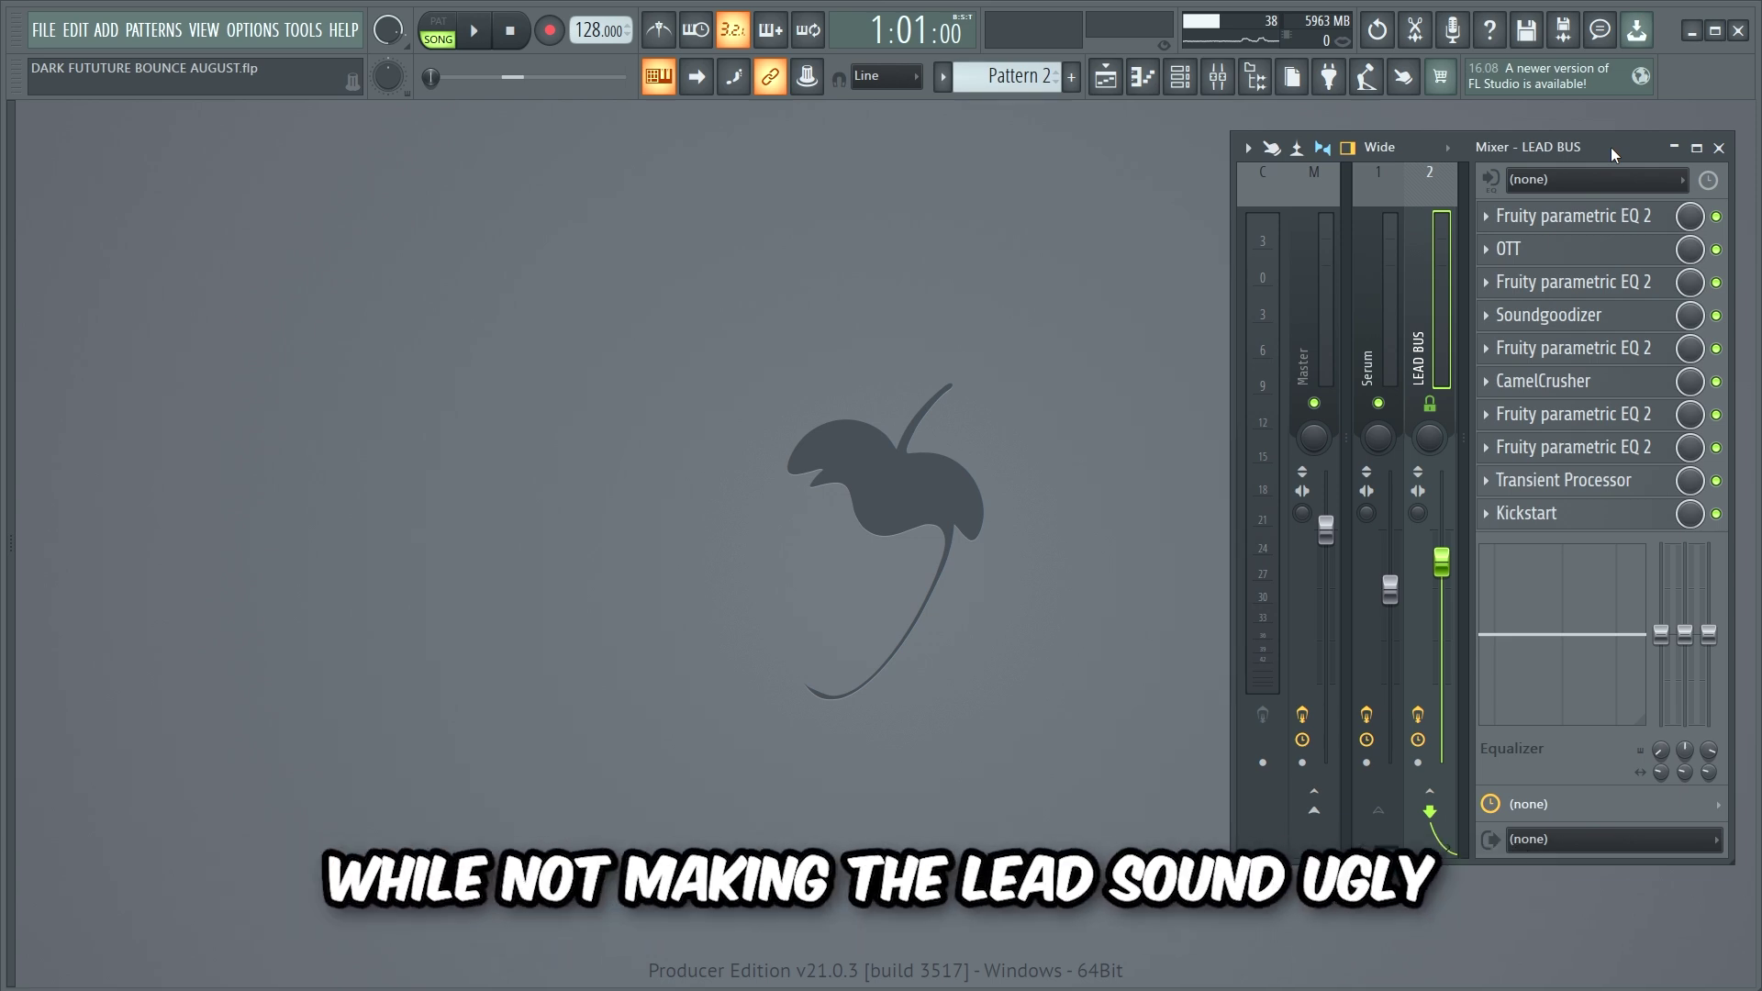
Inspect the LEAD BUS effect chain from the first Fruity parametric EQ 2 through CamelCrusher, and play the lead without the mixing effects.
left_click(1619, 218)
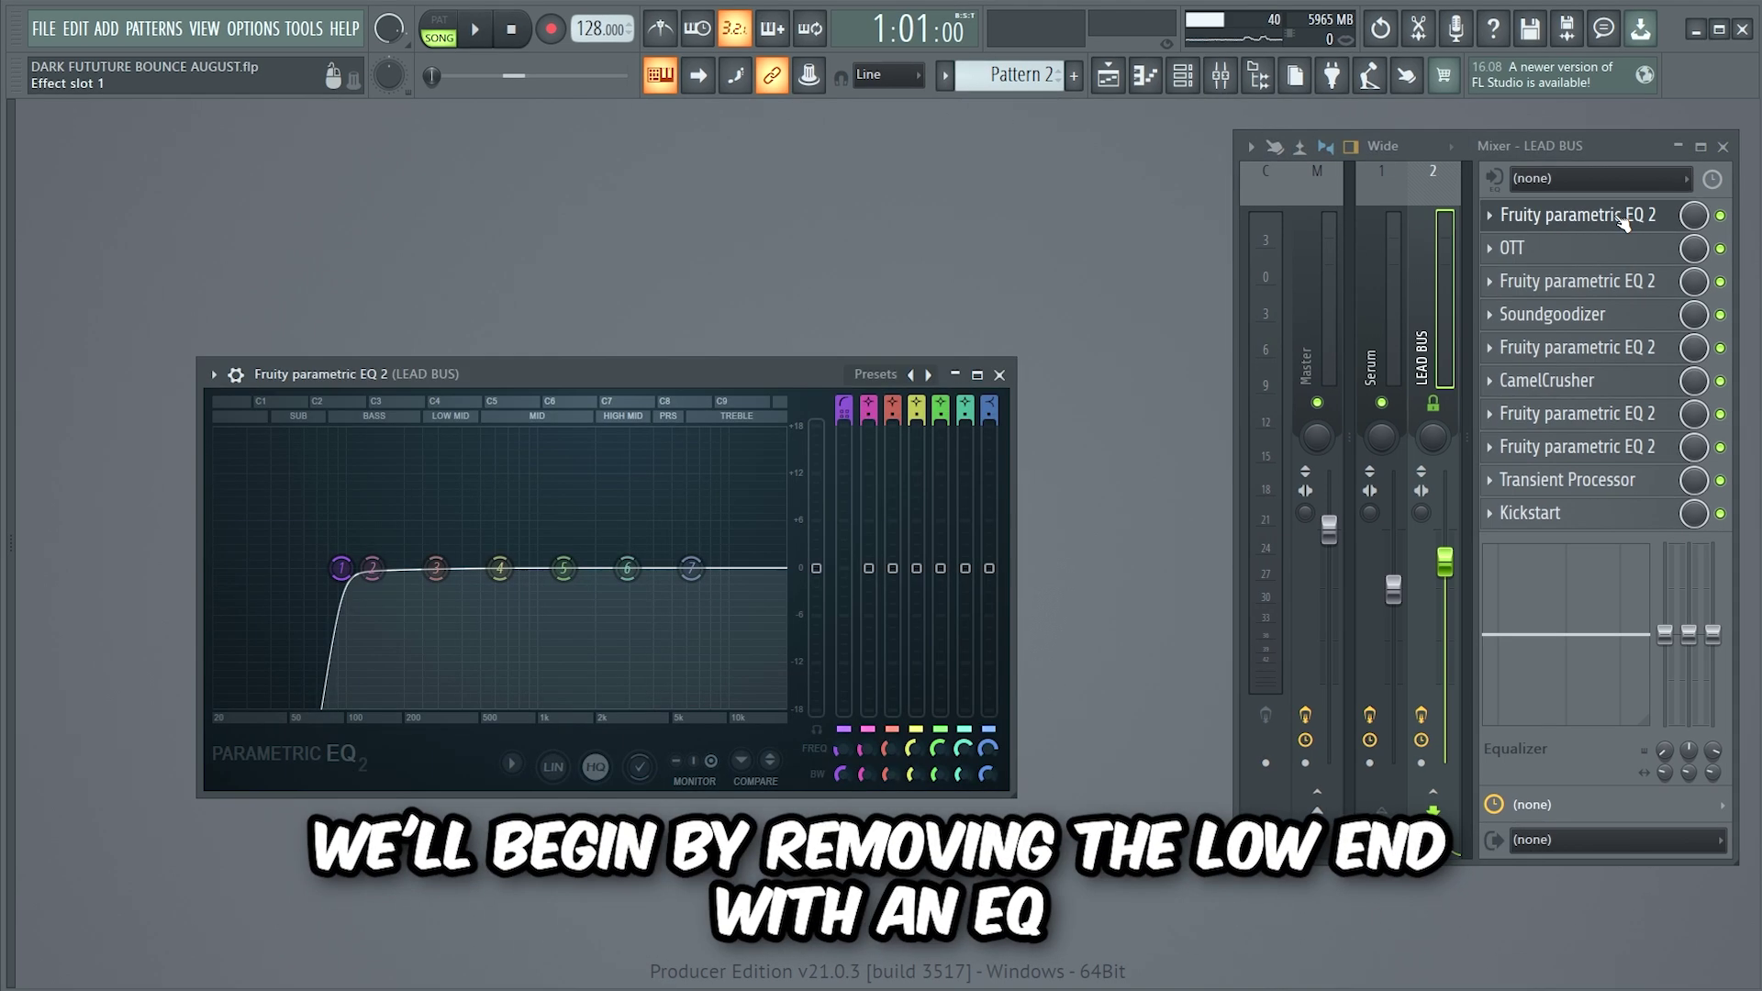
left_click(1621, 248)
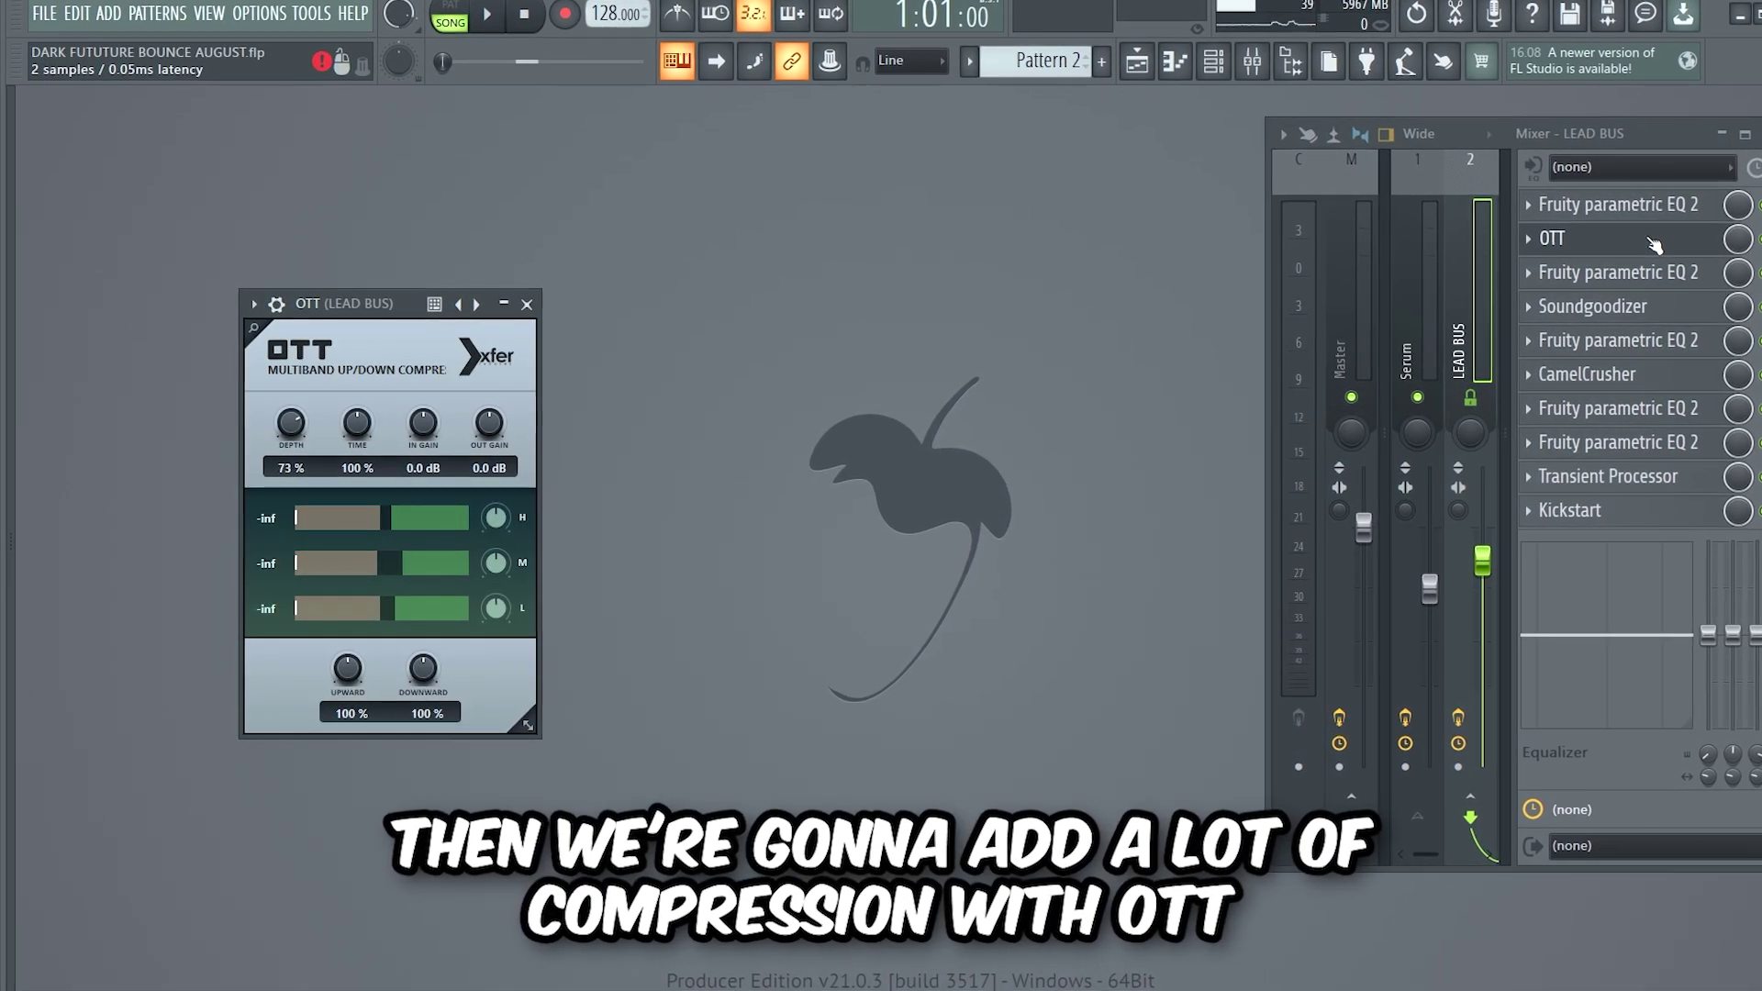
left_click(1661, 277)
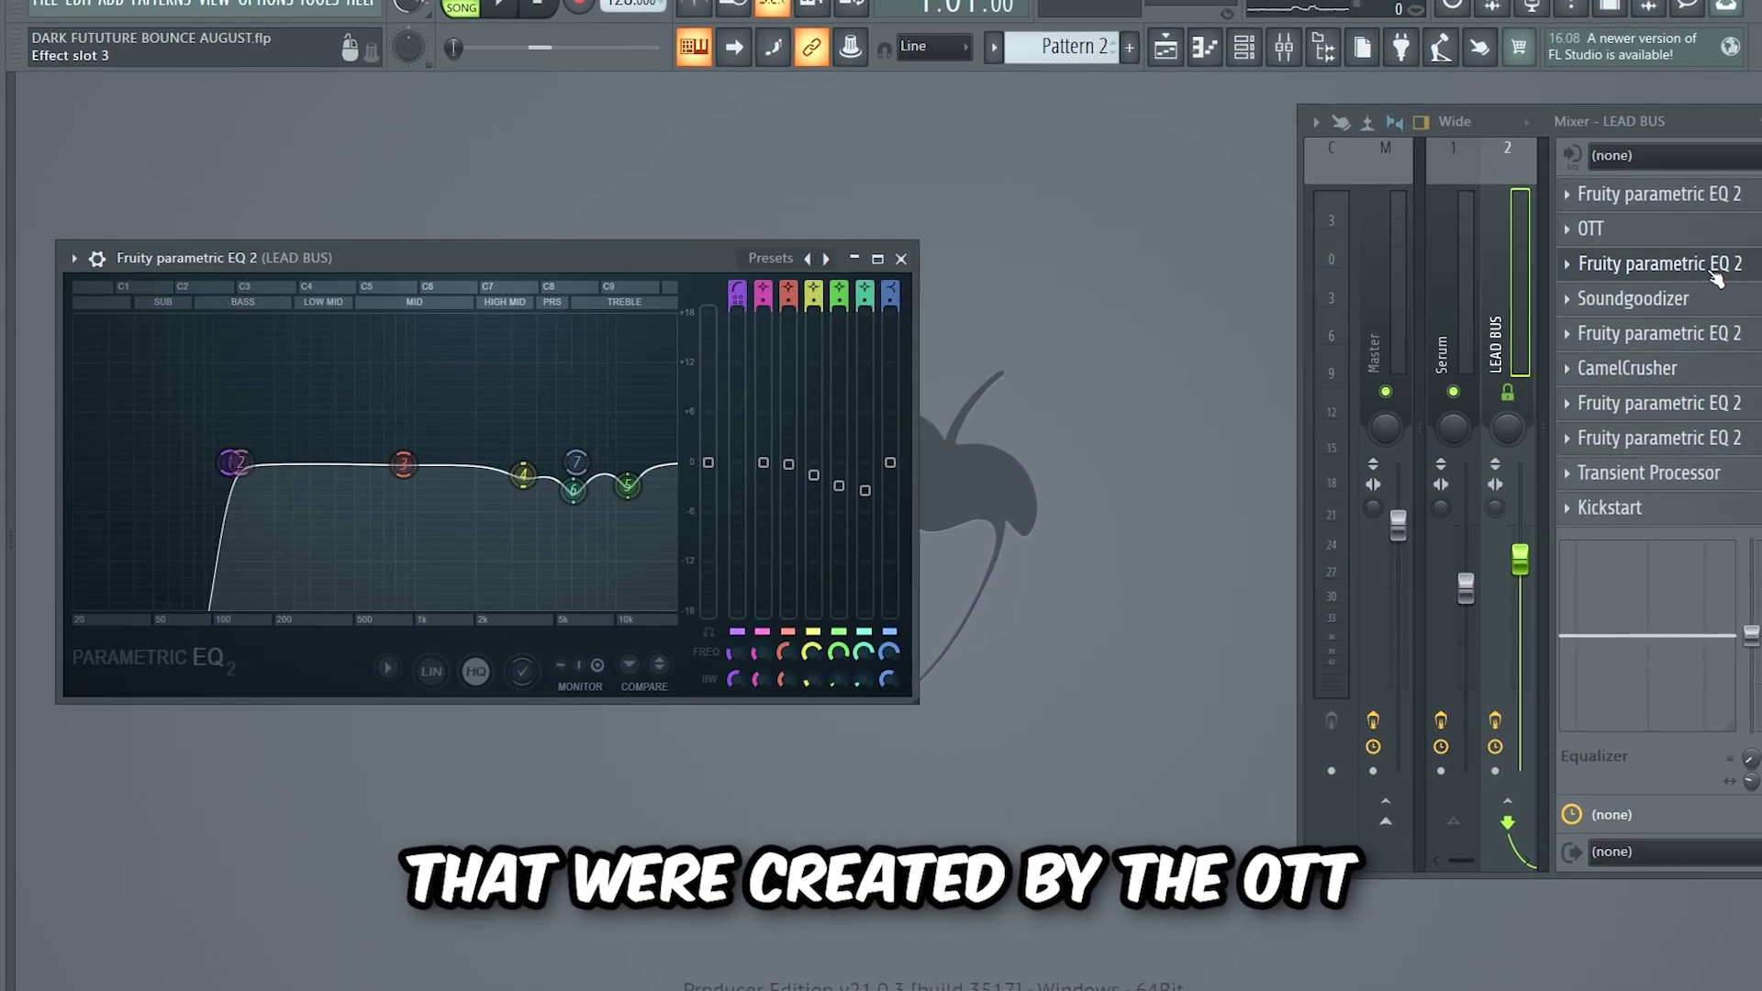
left_click(1691, 302)
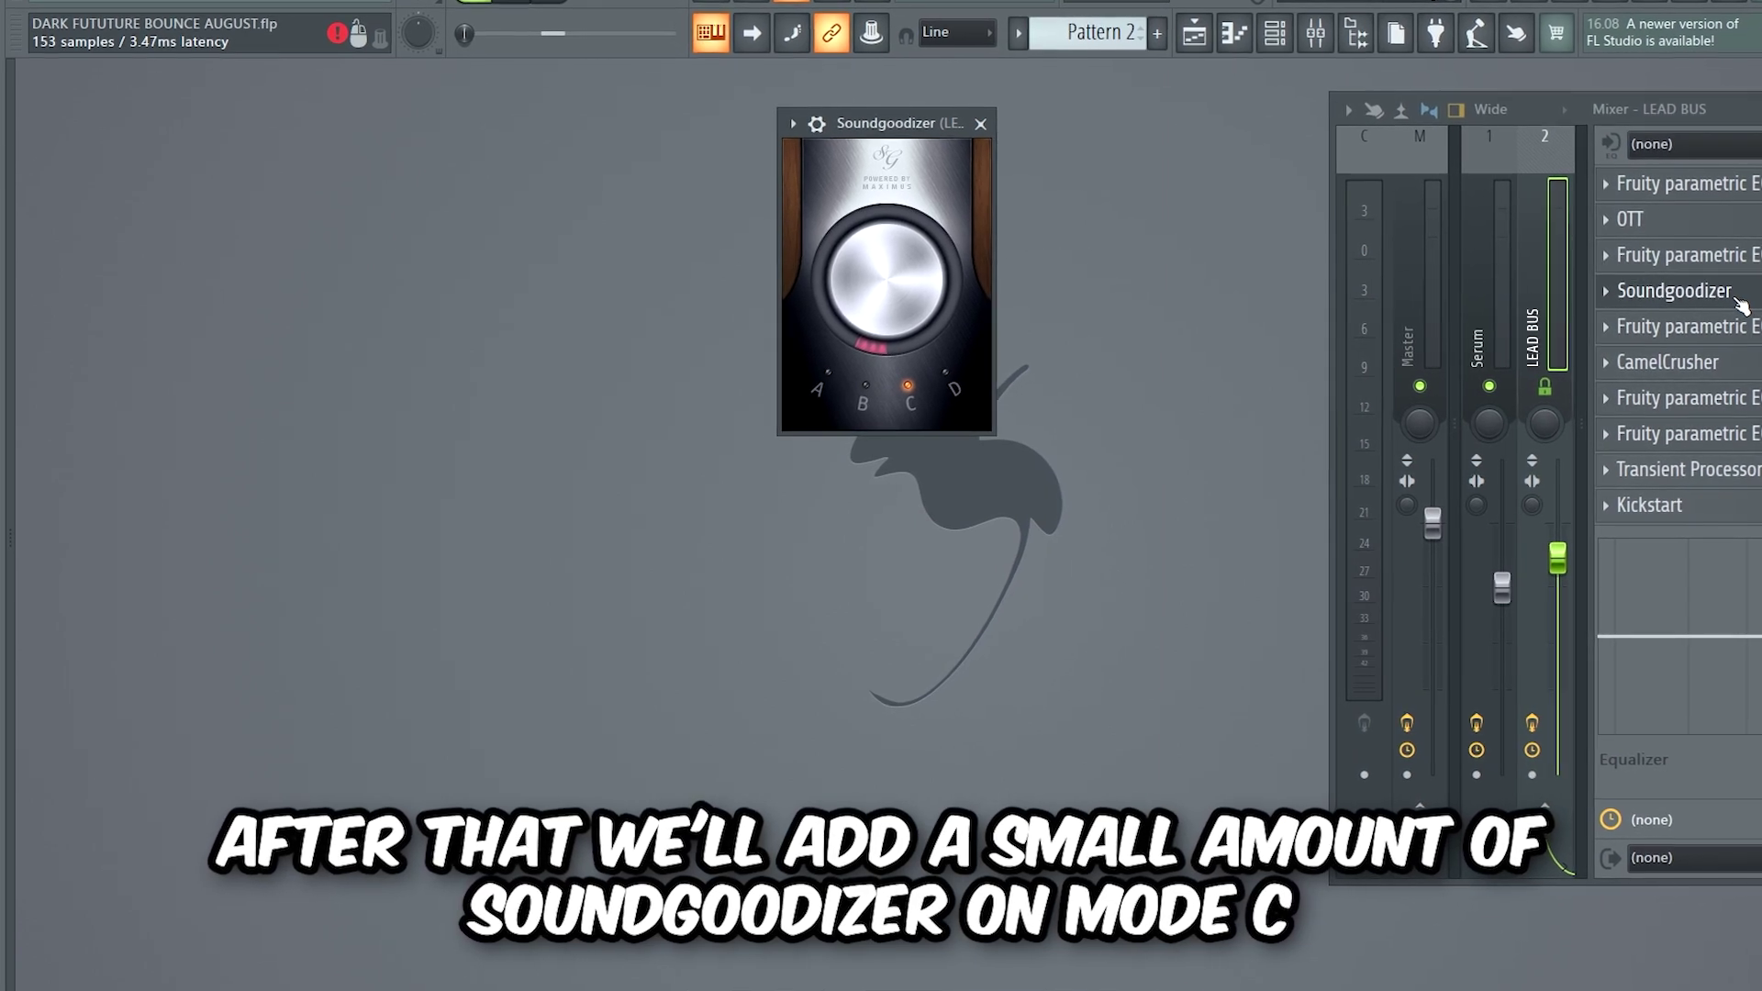
left_click(1684, 327)
left_click(1677, 360)
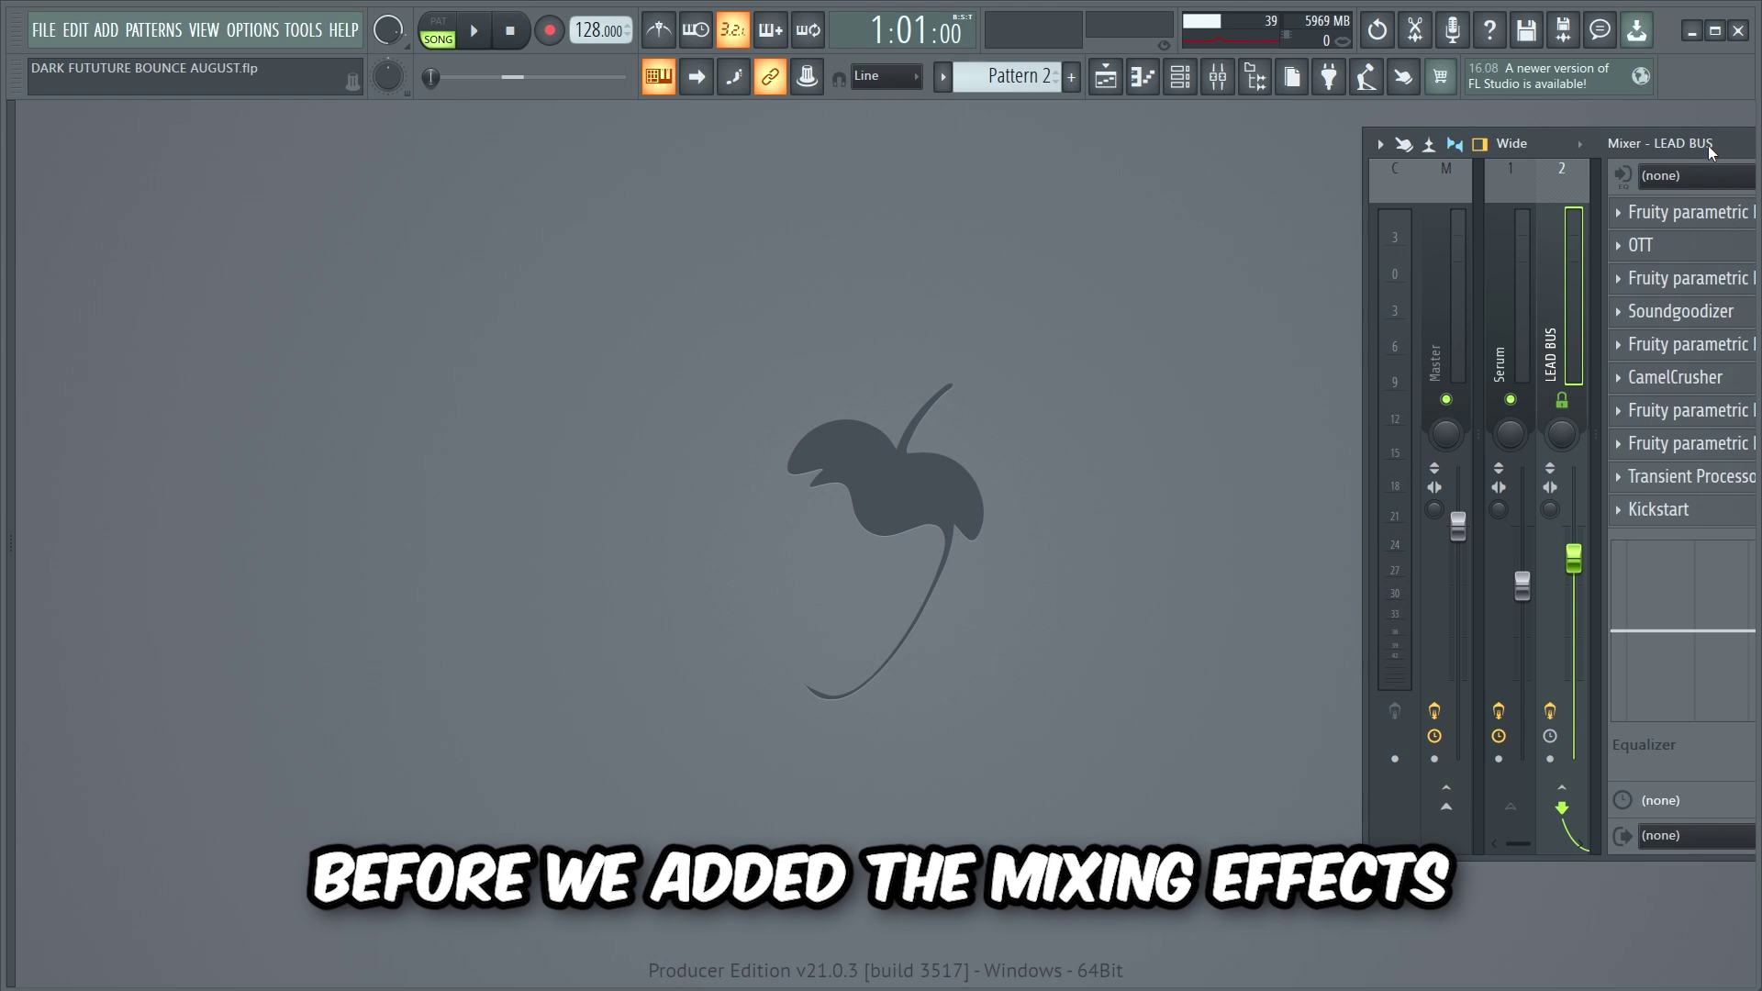
key("space")
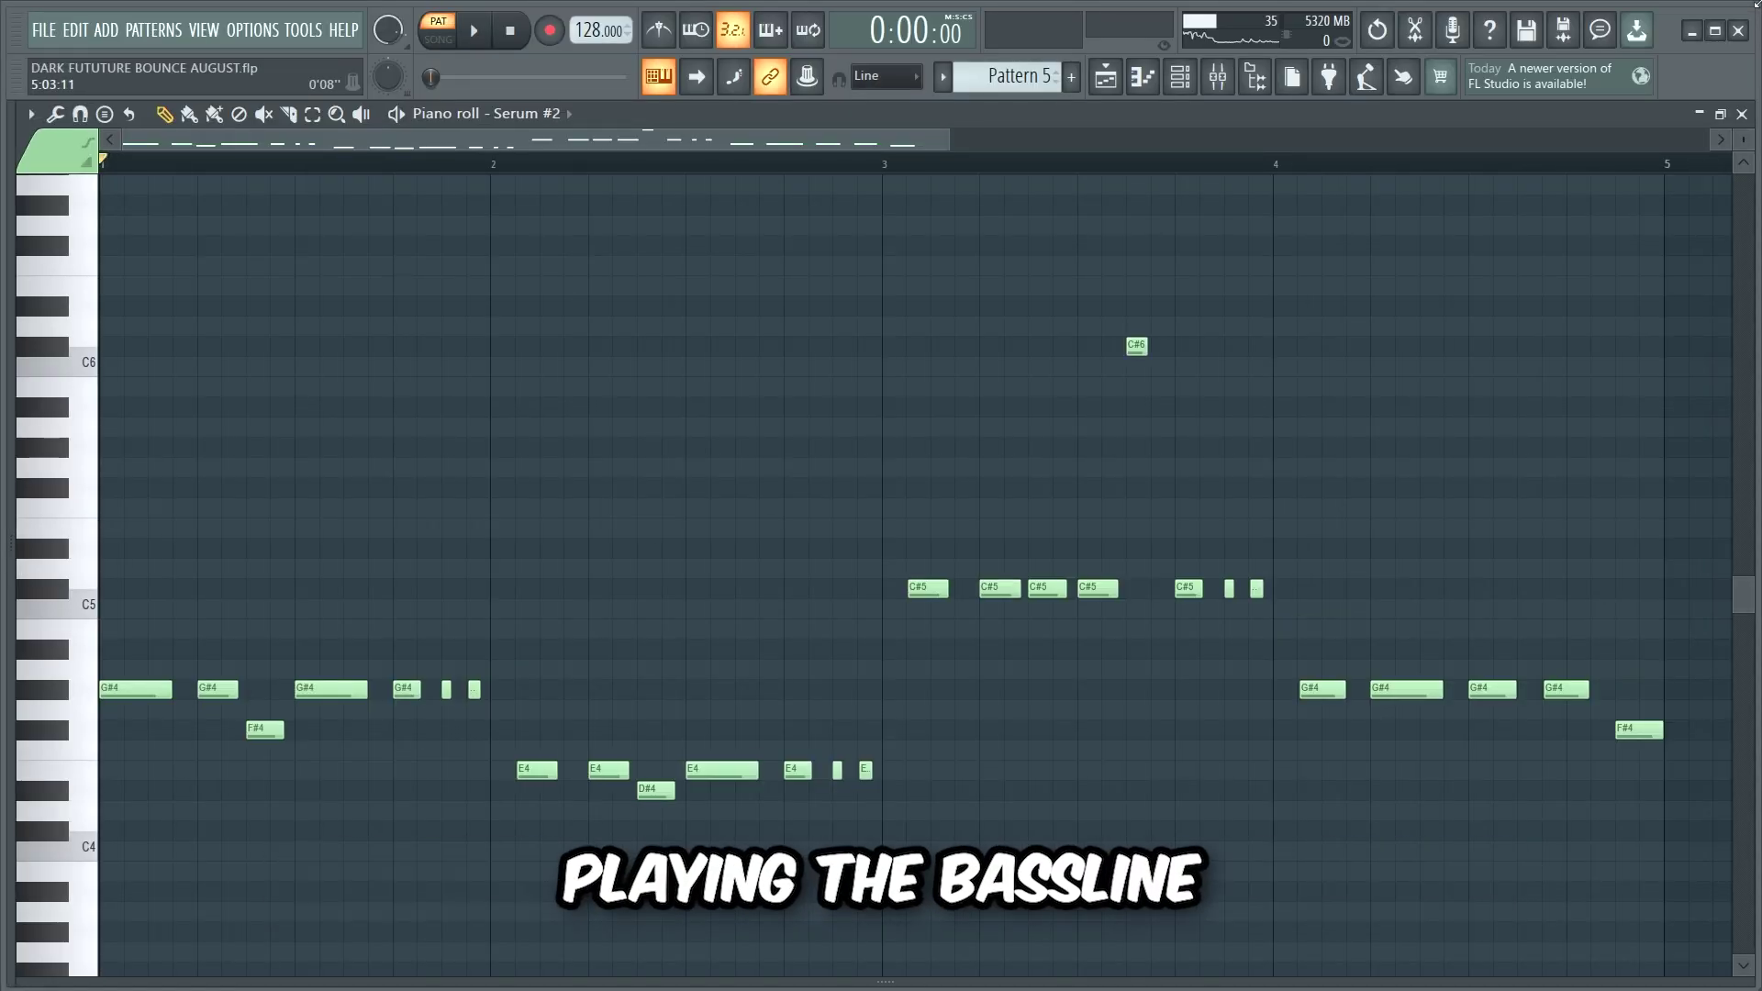
Play the Pattern 5 bassline on Serum #2 and its Serum #3 layer, and listen to it together with the lead.
key("space")
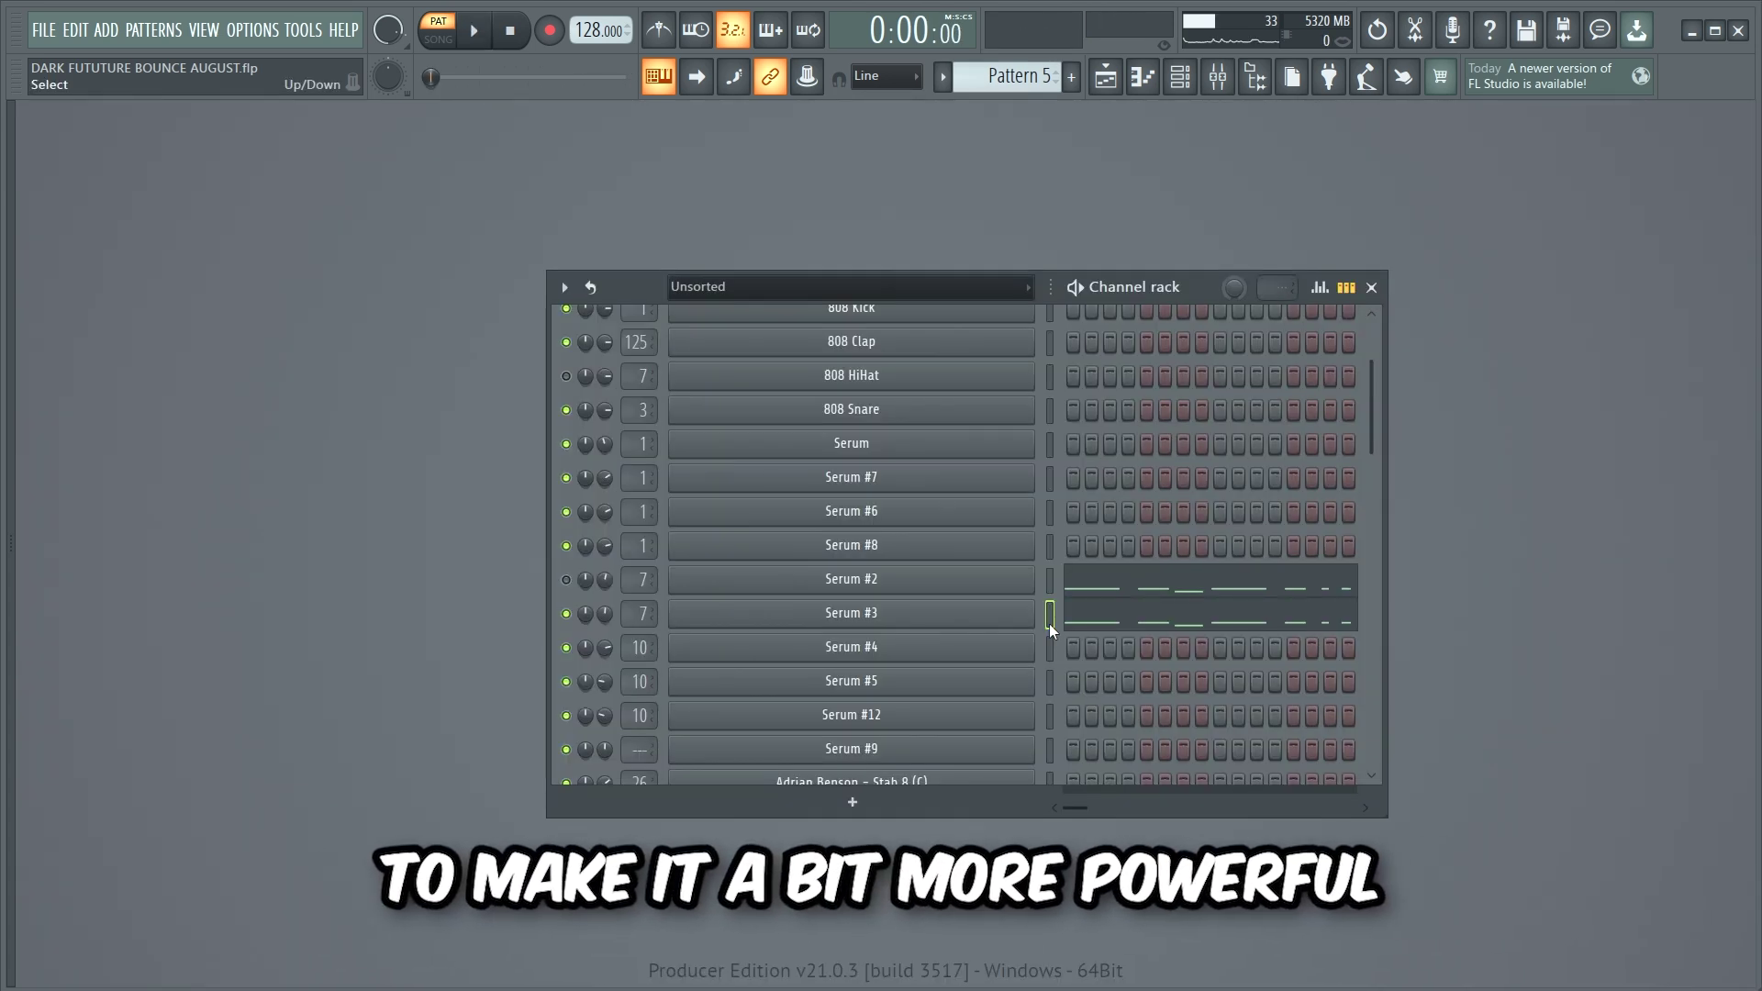
key("space")
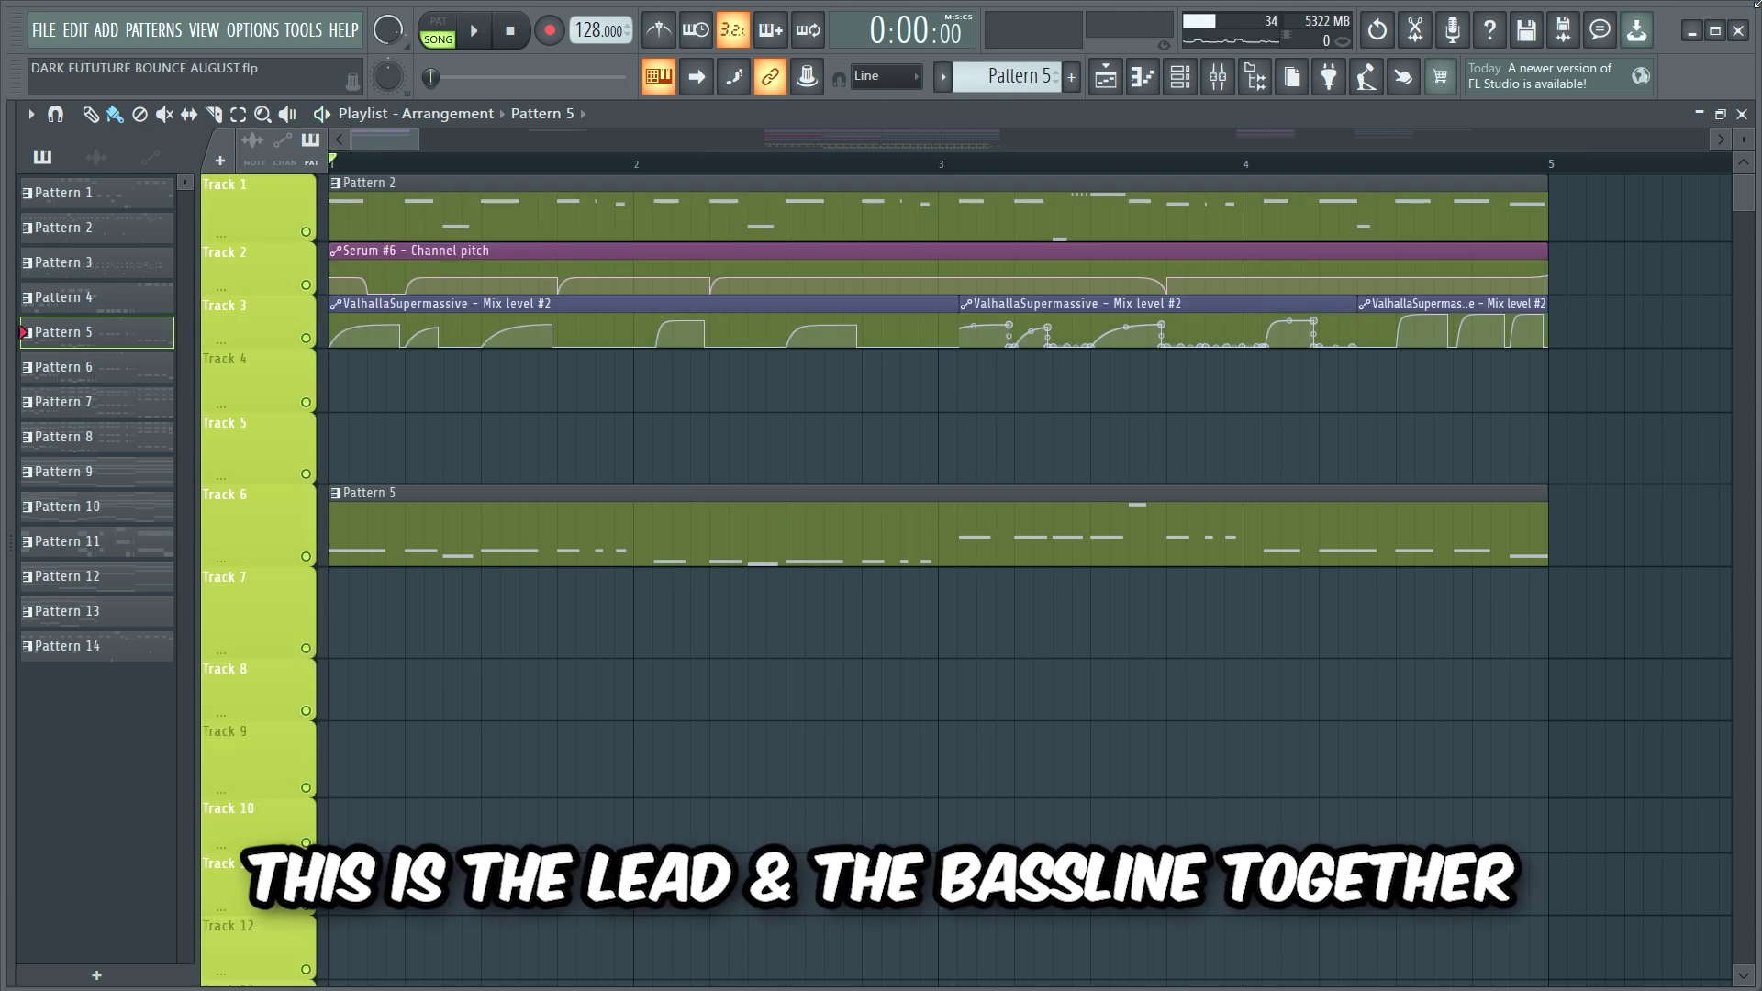
key("space")
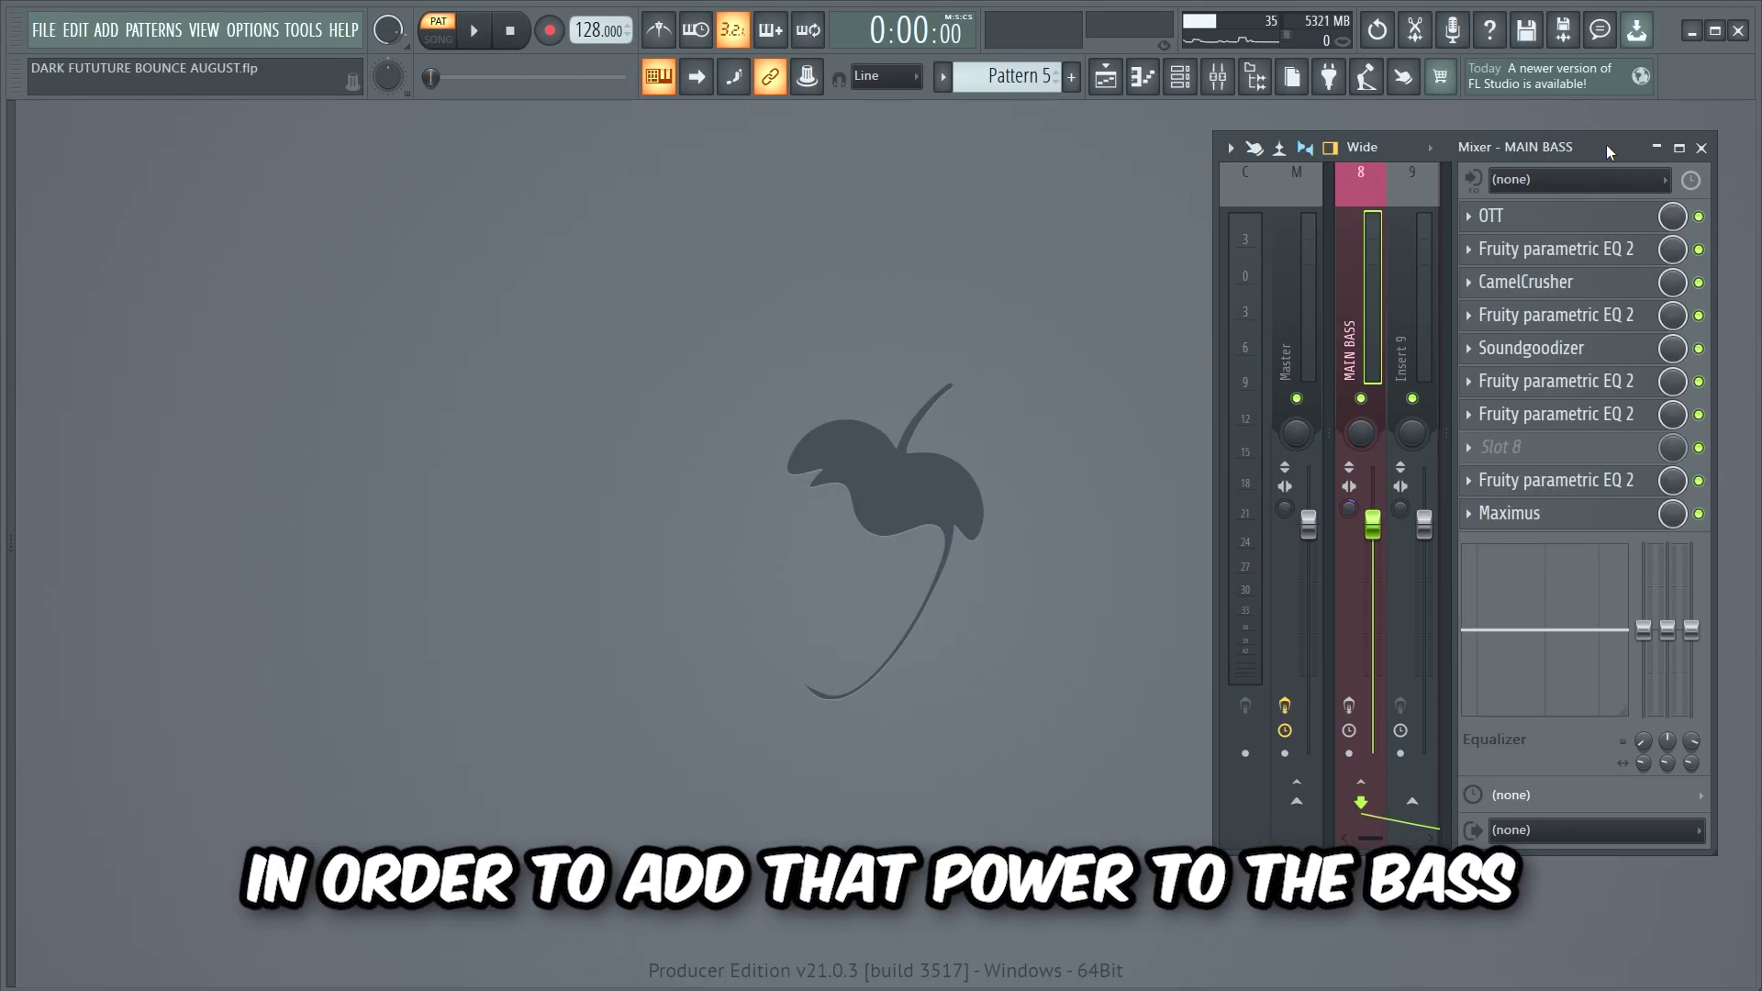
Inspect the MAIN BASS effect chain, including OTT, CamelCrusher, Soundgoodizer and the parametric EQs, and play the bass without the mixing effects.
left_click(1622, 219)
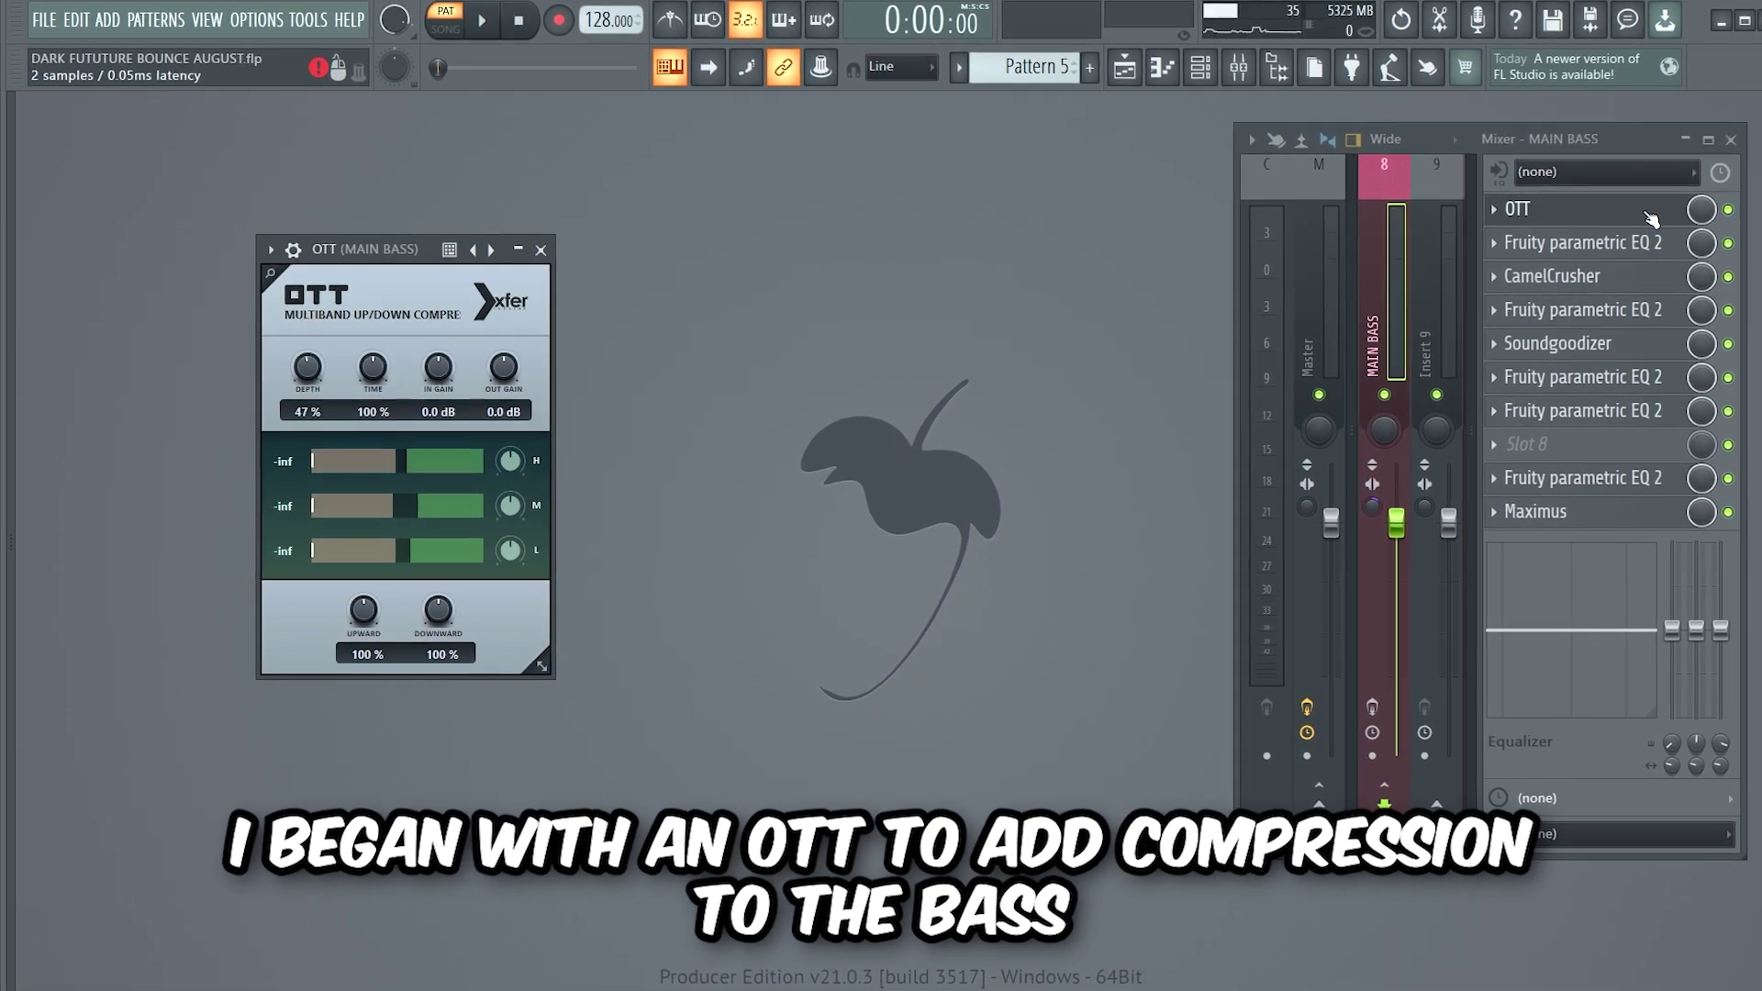
left_click(1606, 246)
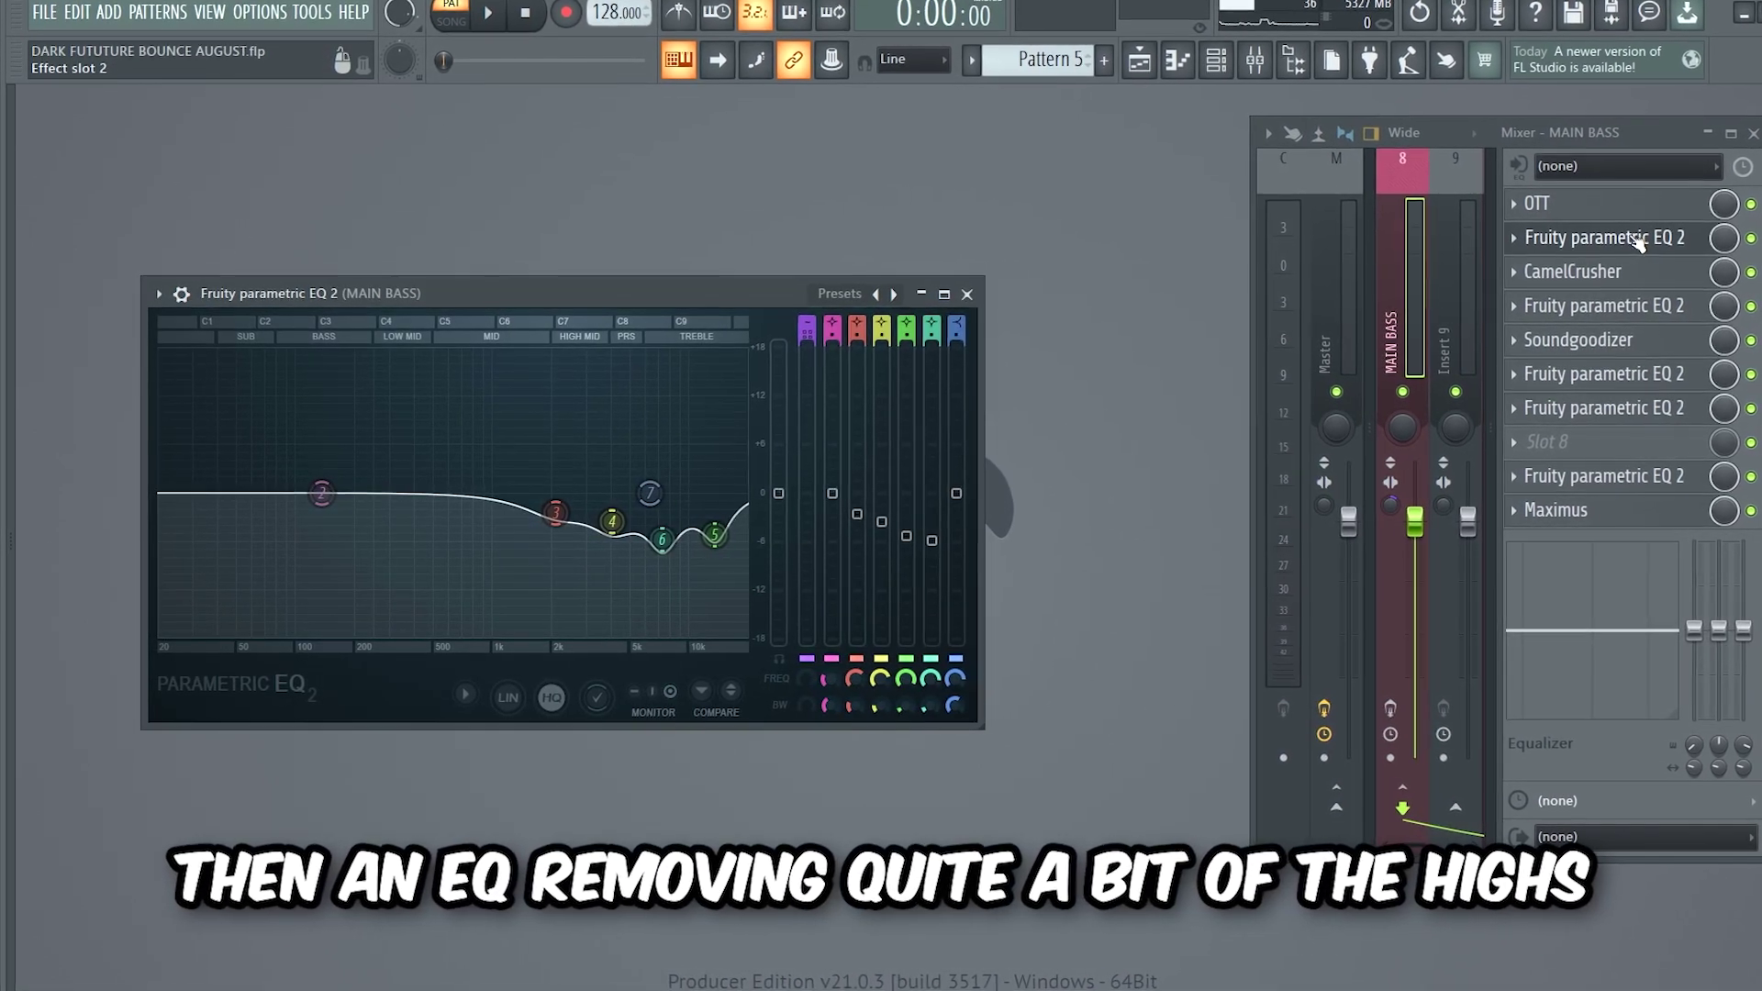
left_click(1643, 274)
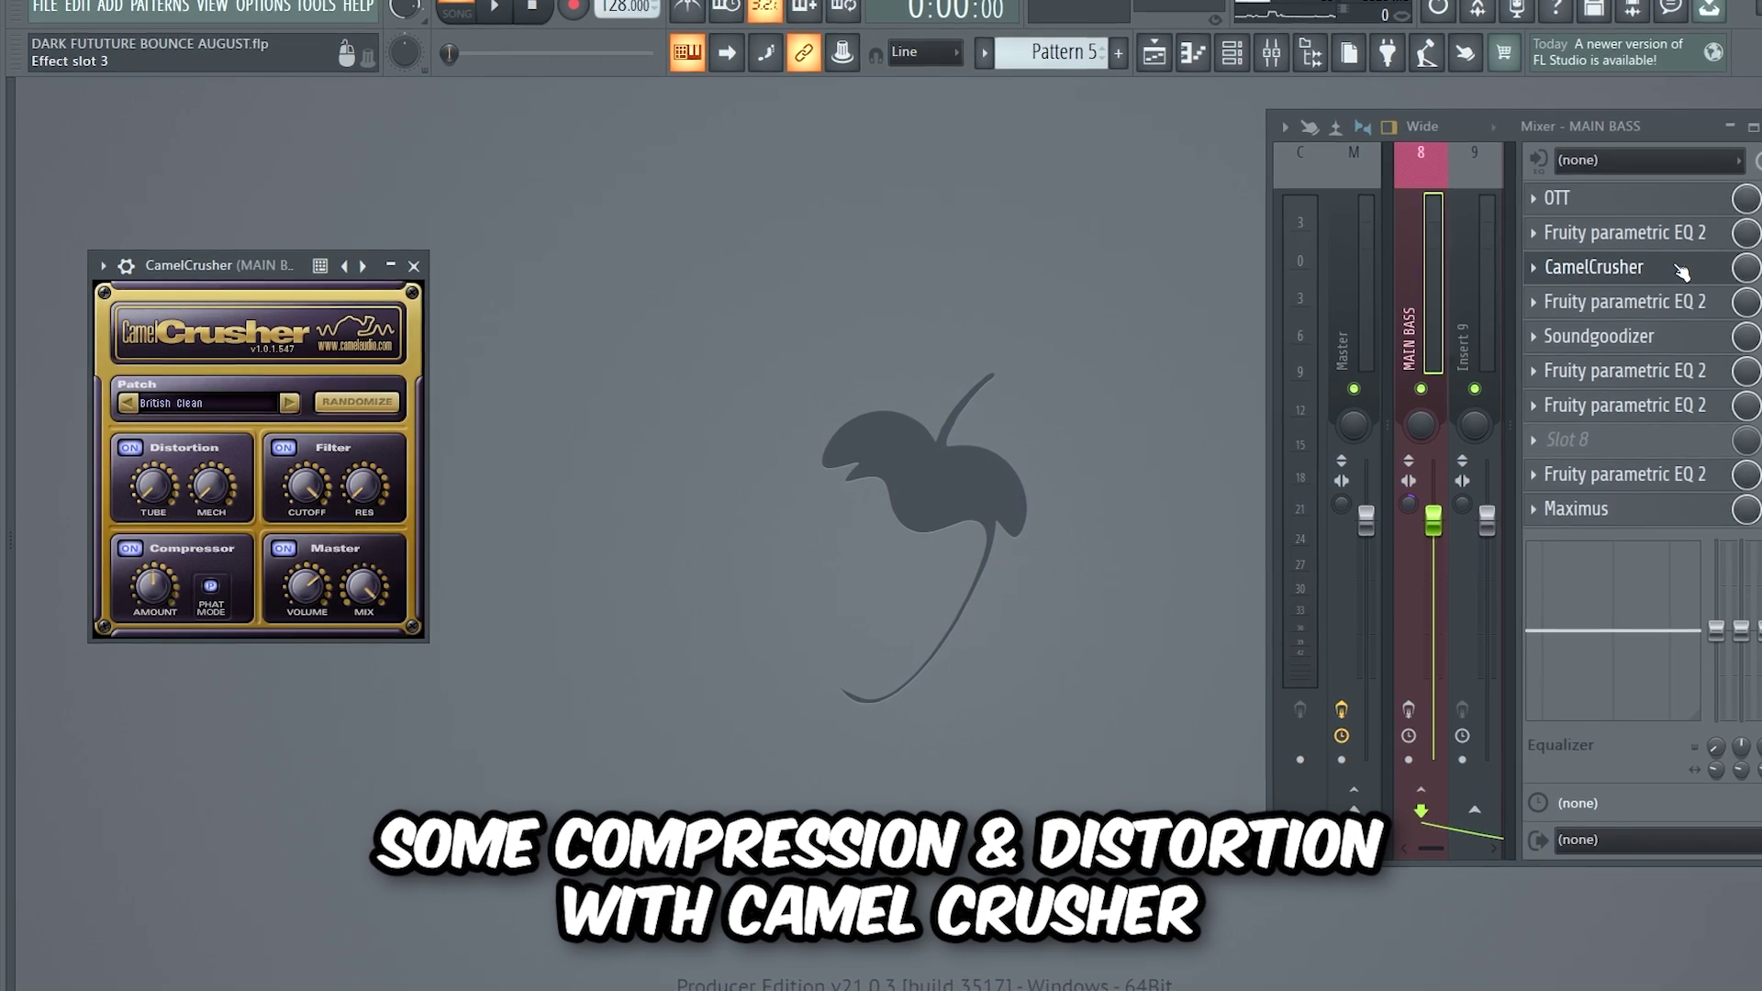
left_click(1629, 306)
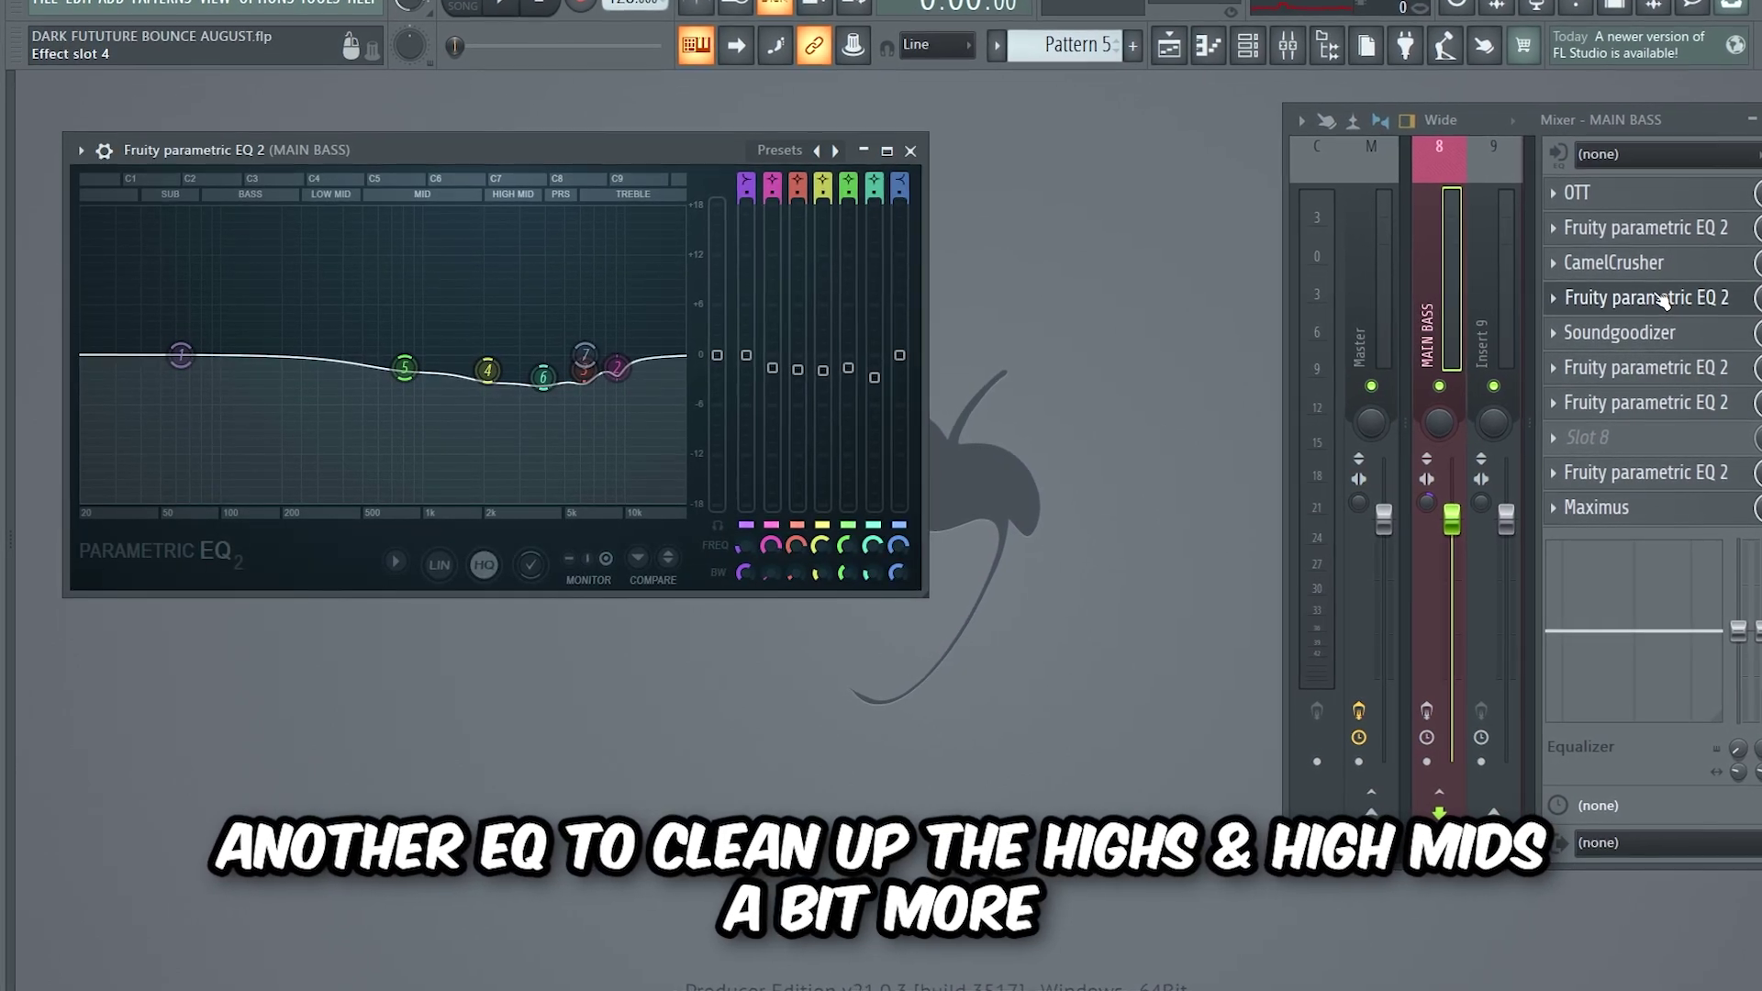
left_click(1679, 330)
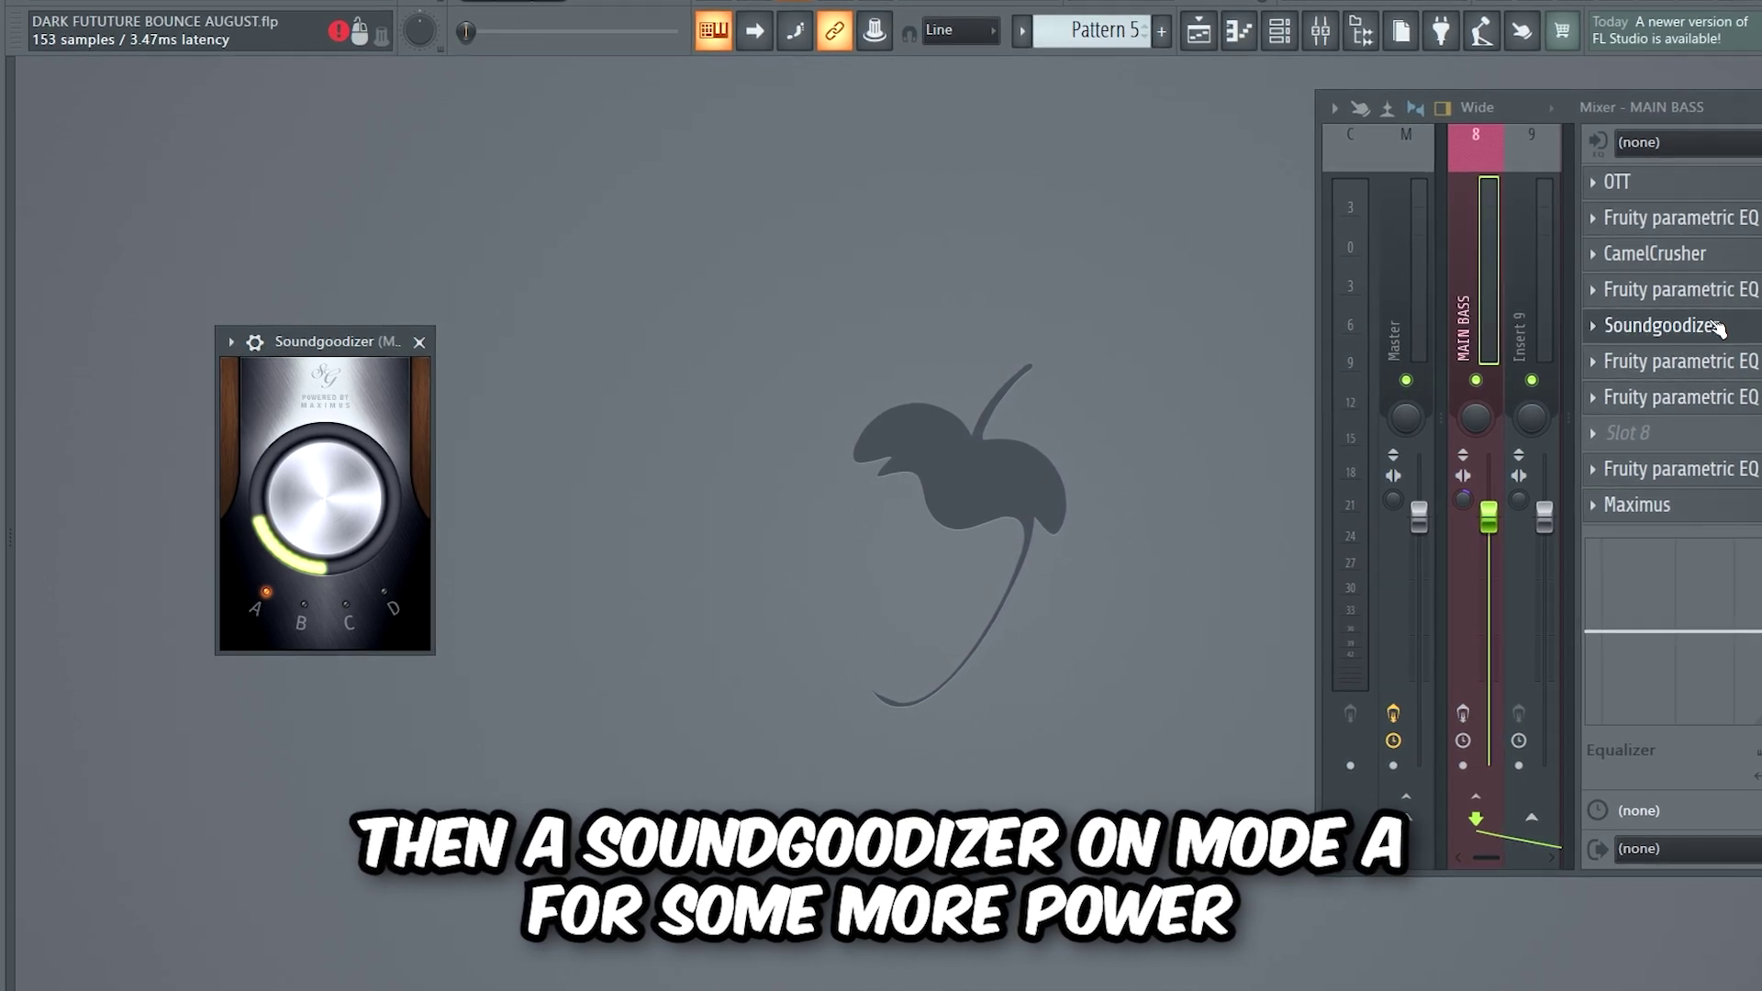
left_click(1689, 364)
left_click(1698, 395)
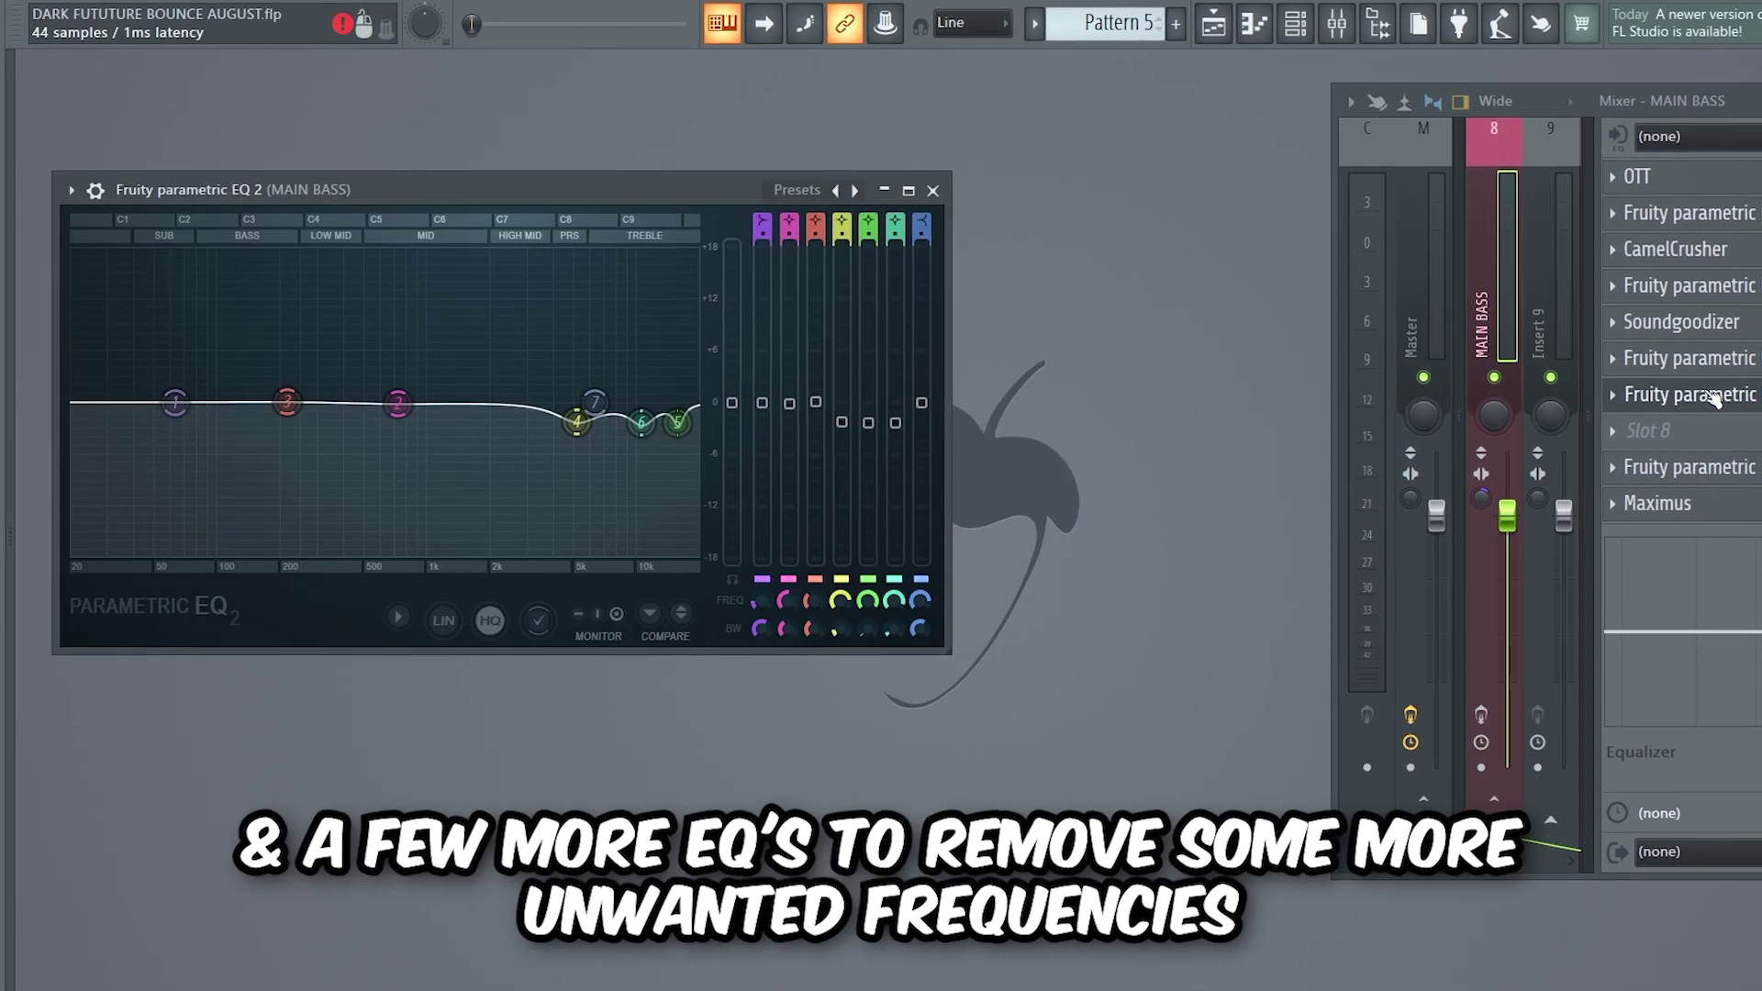
left_click(1734, 471)
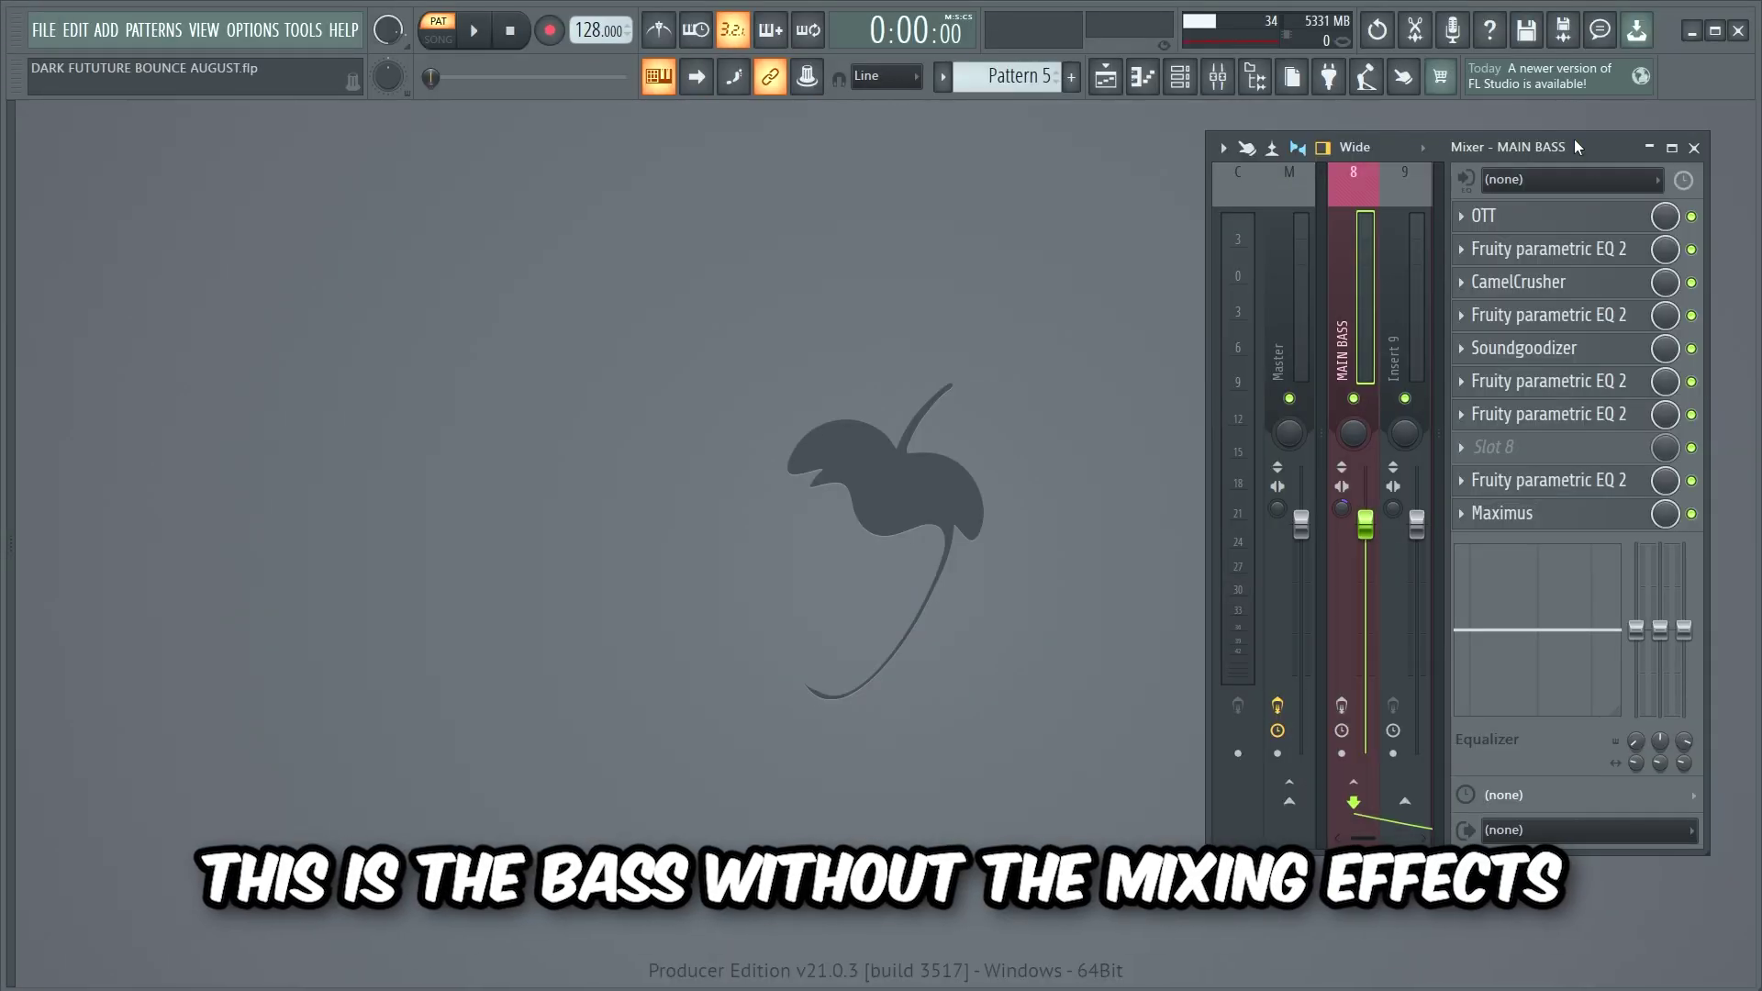
key("space")
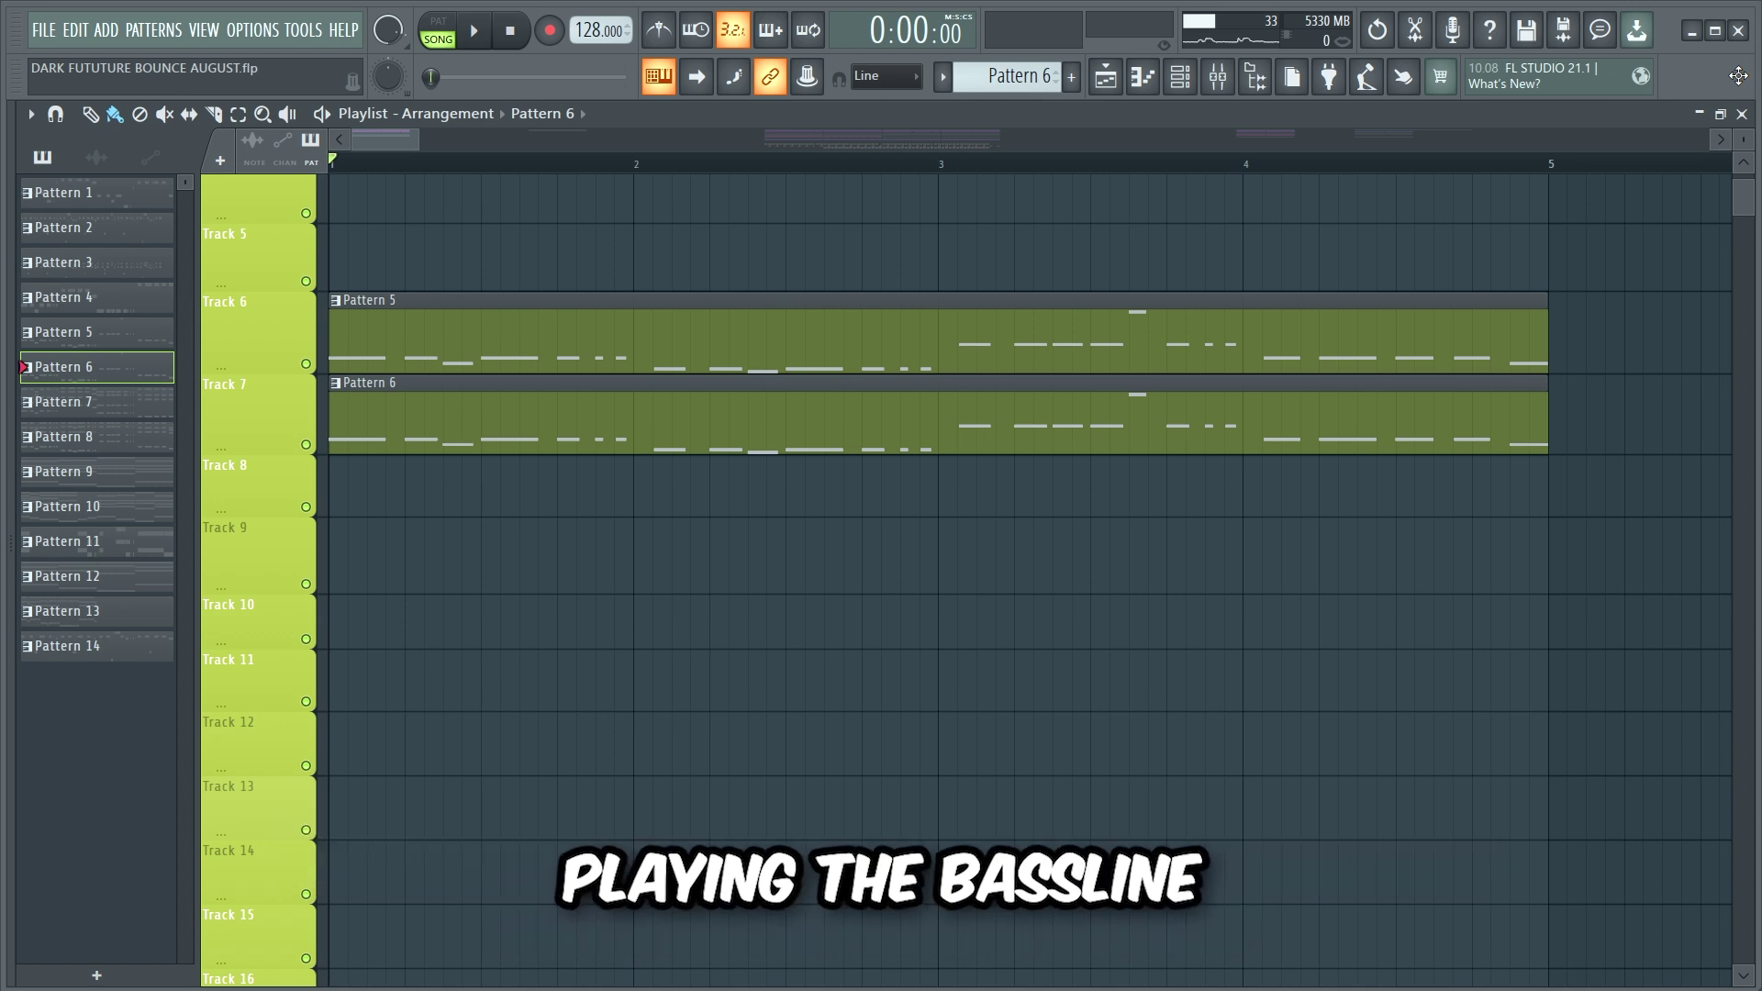
Solo Track 7 to hear the Pattern 6 stab bassline, and audition its Adrian Benson stab samples and Serum #10 layer separately.
right_click(306, 446)
key("space")
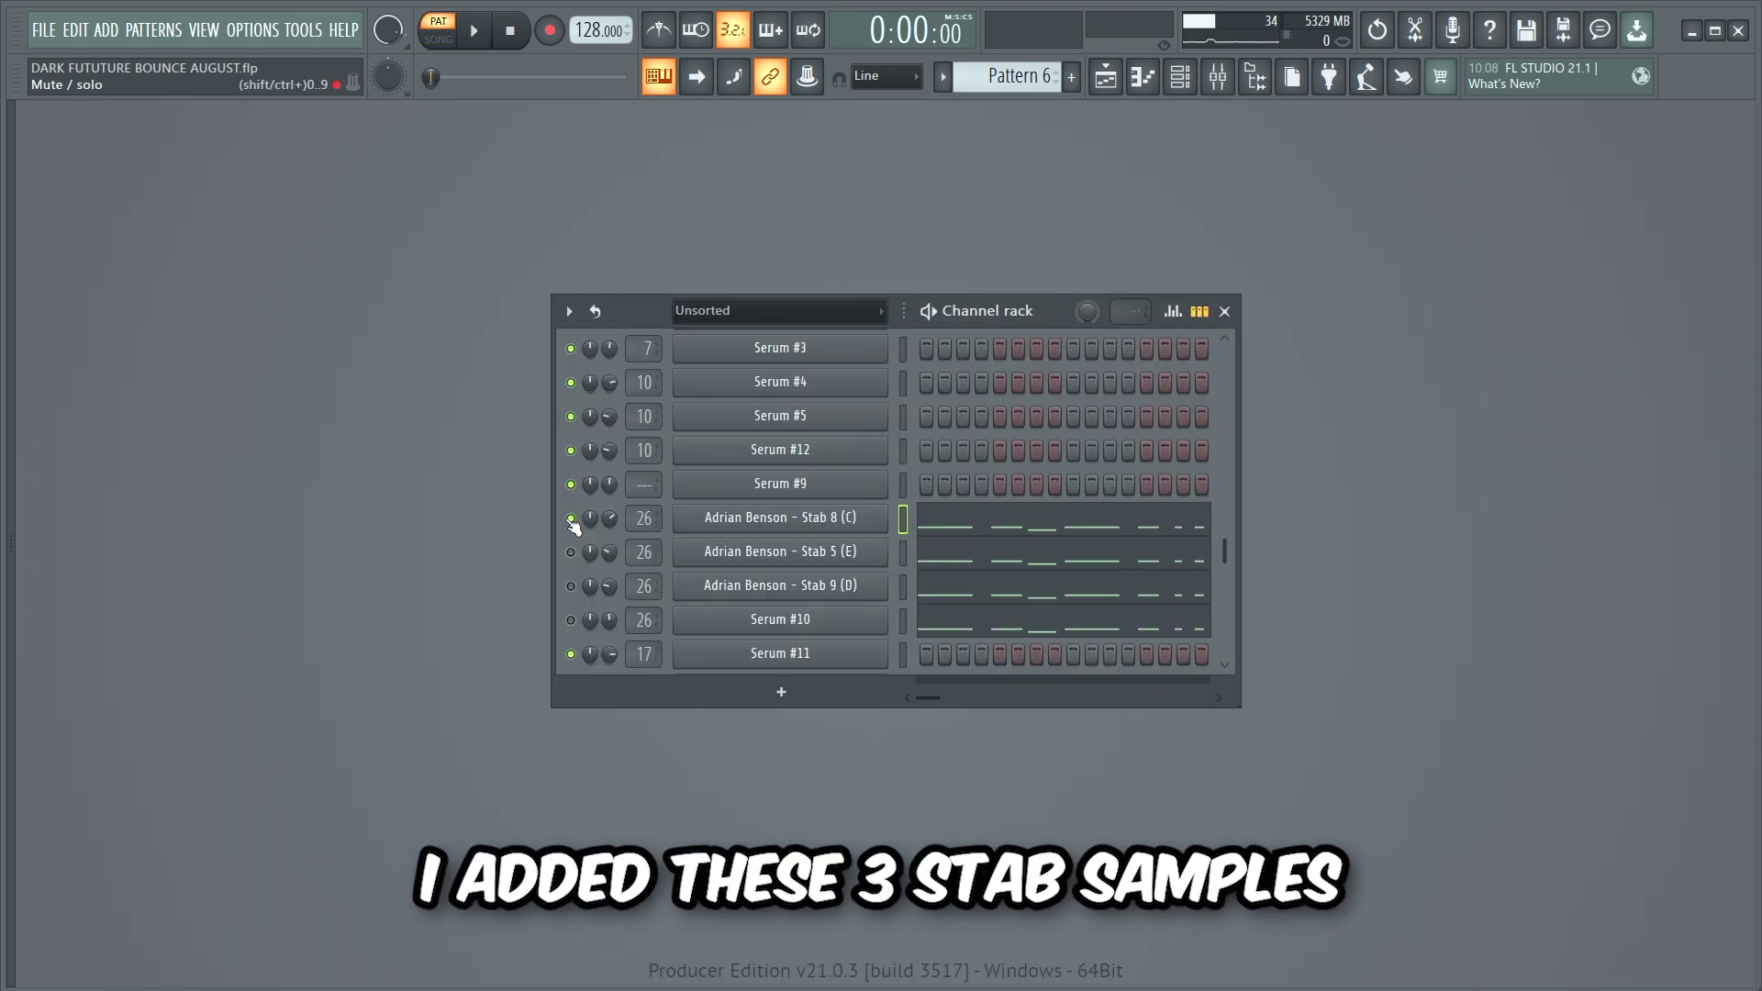
key("space")
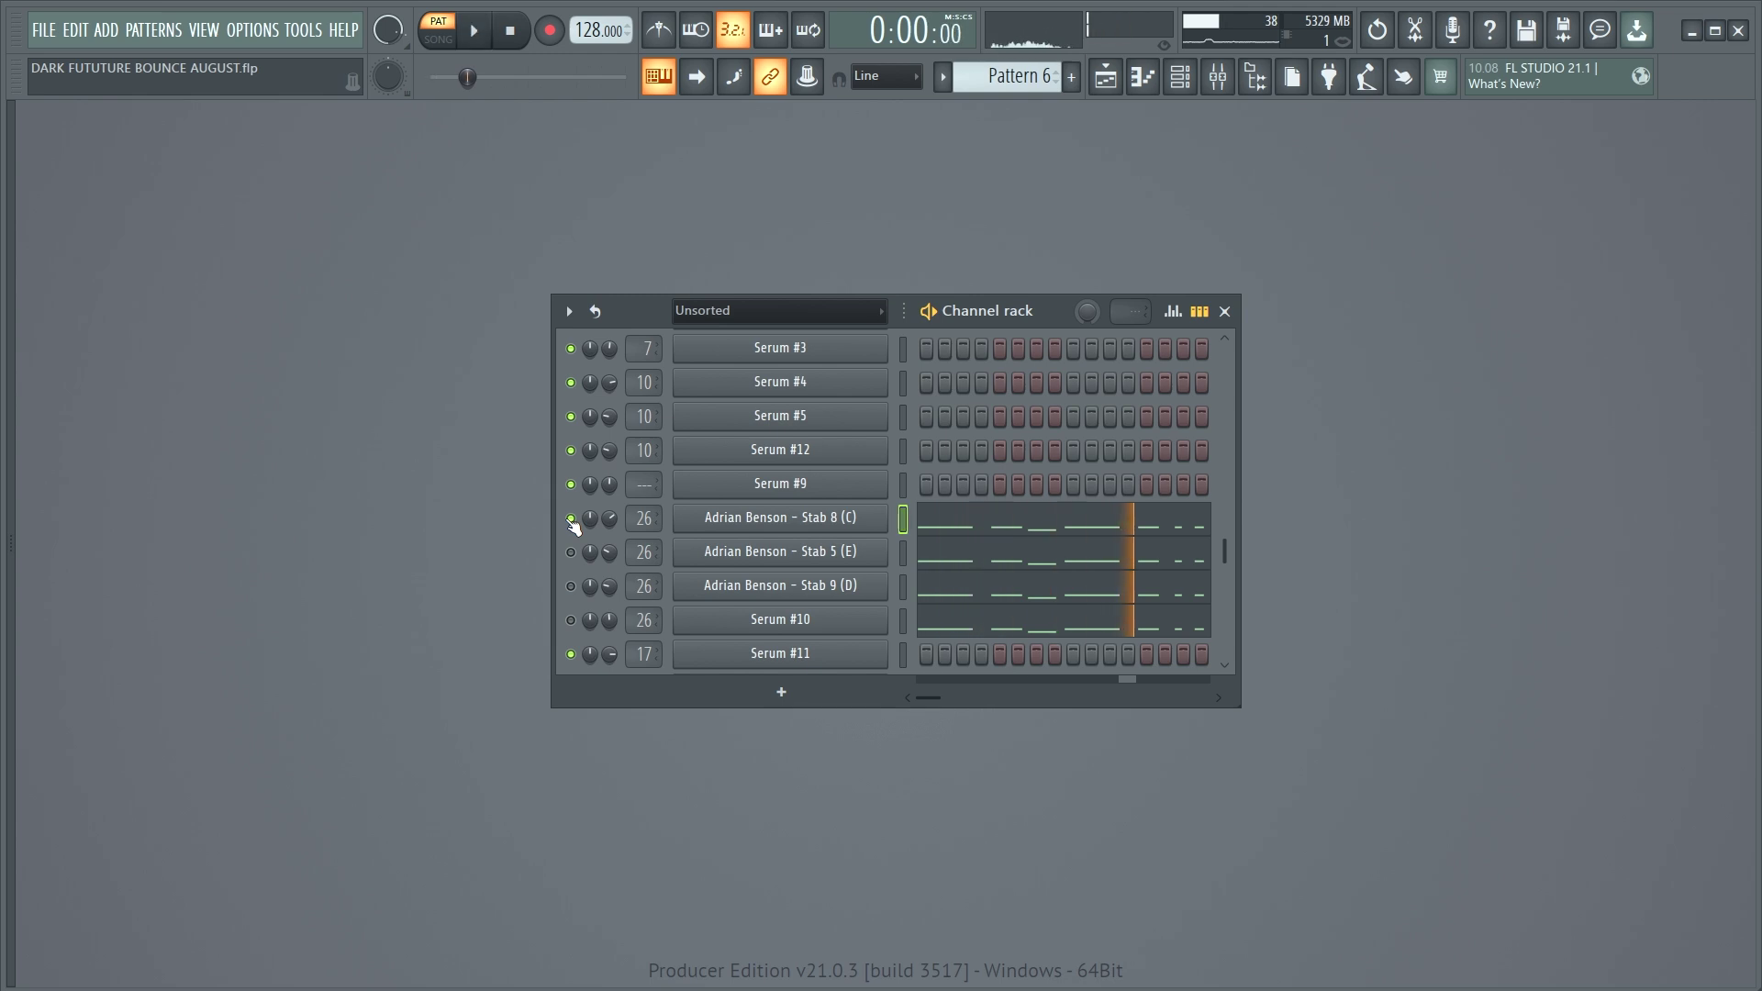
key("space")
left_click(571, 586)
left_click(571, 620)
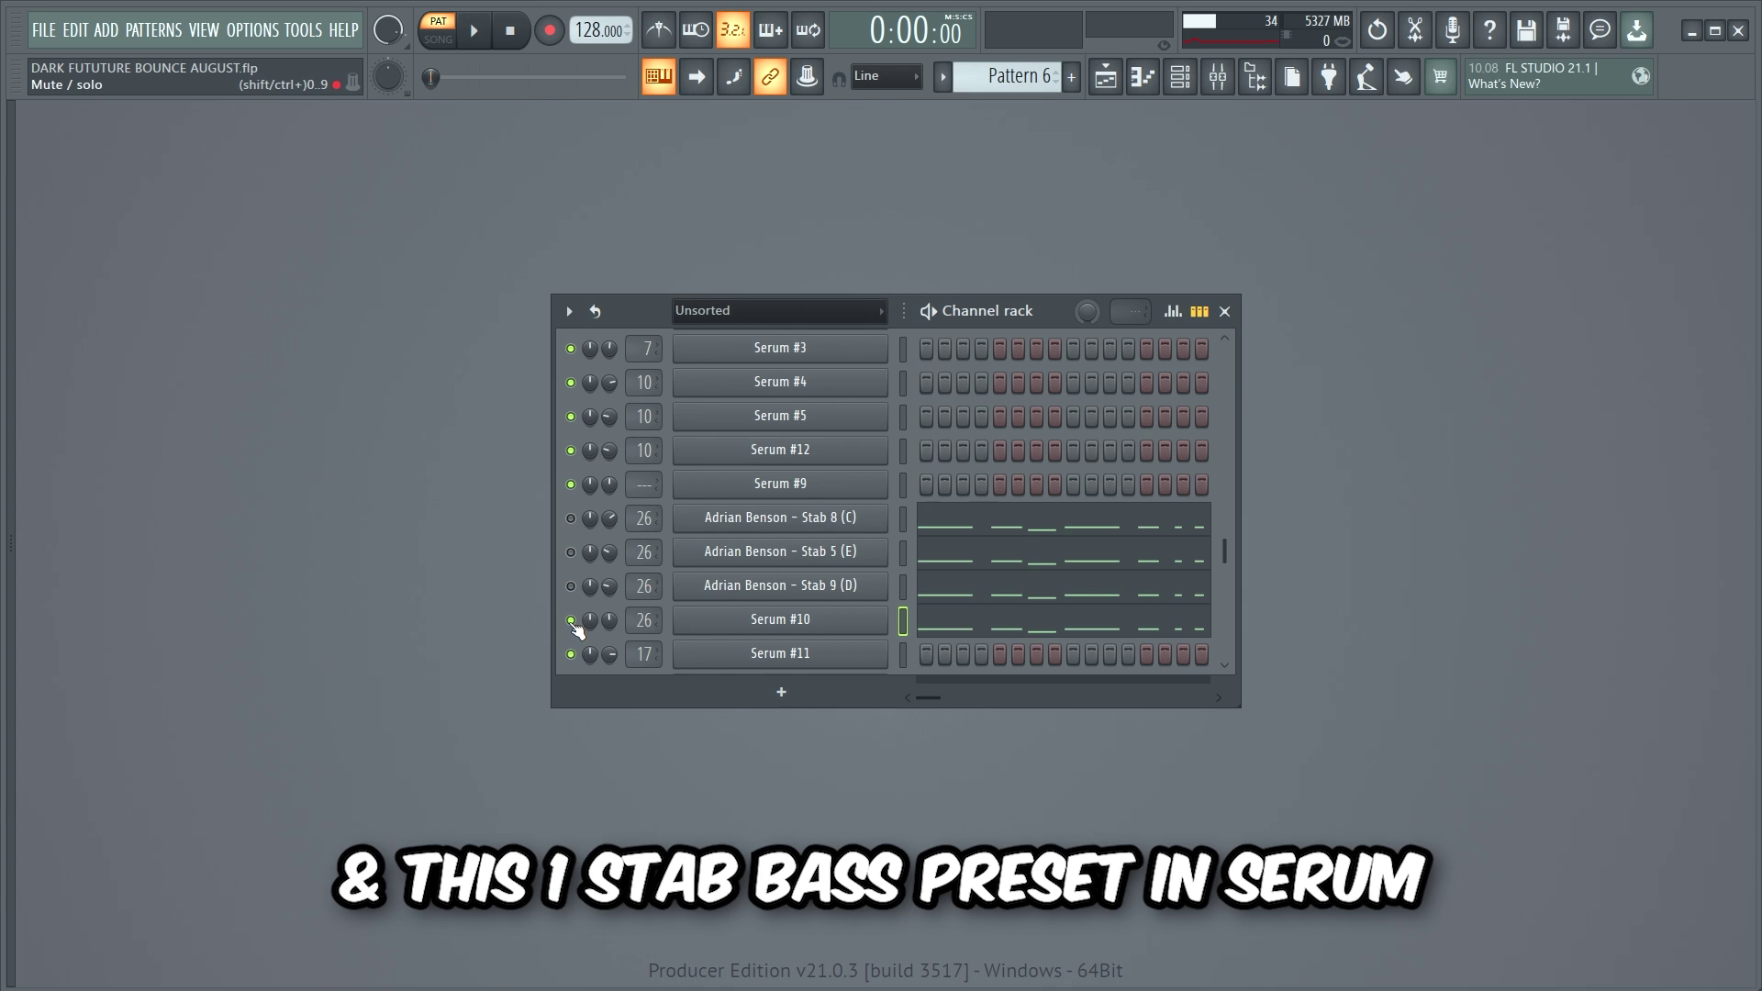
key("space")
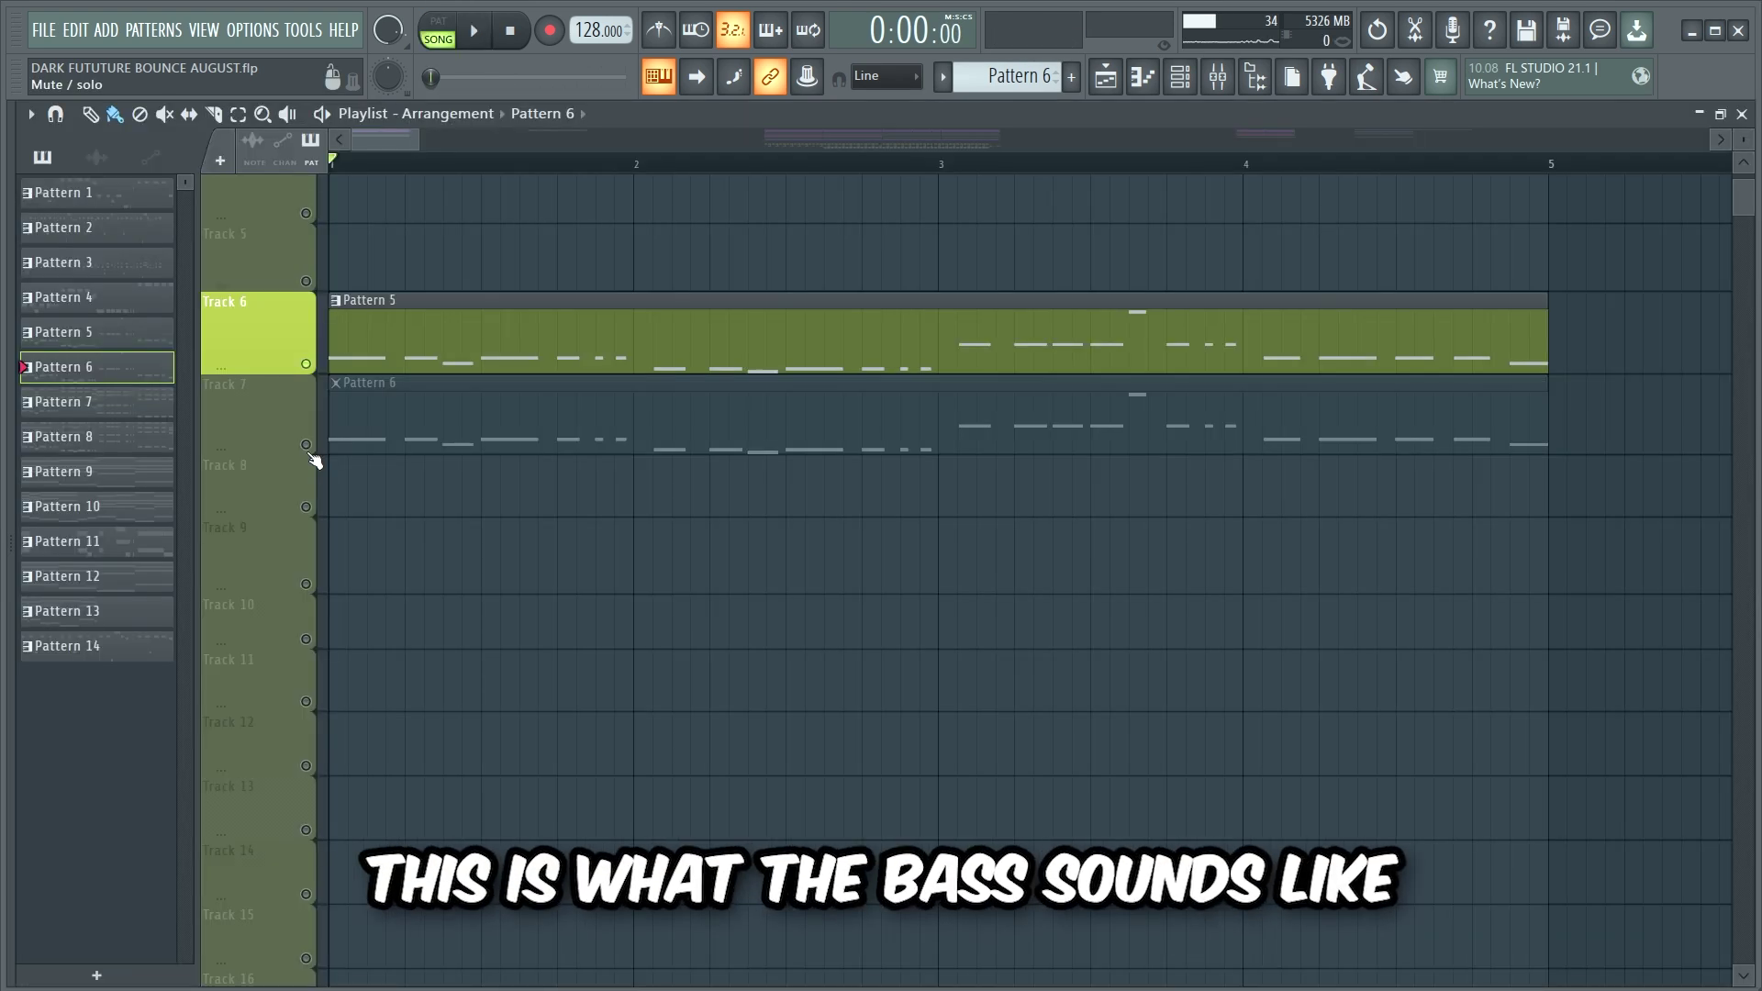
Compare playback of the bass alone, the bass with the stabs, and both with the Serum #2 channel pitch automation.
key("space")
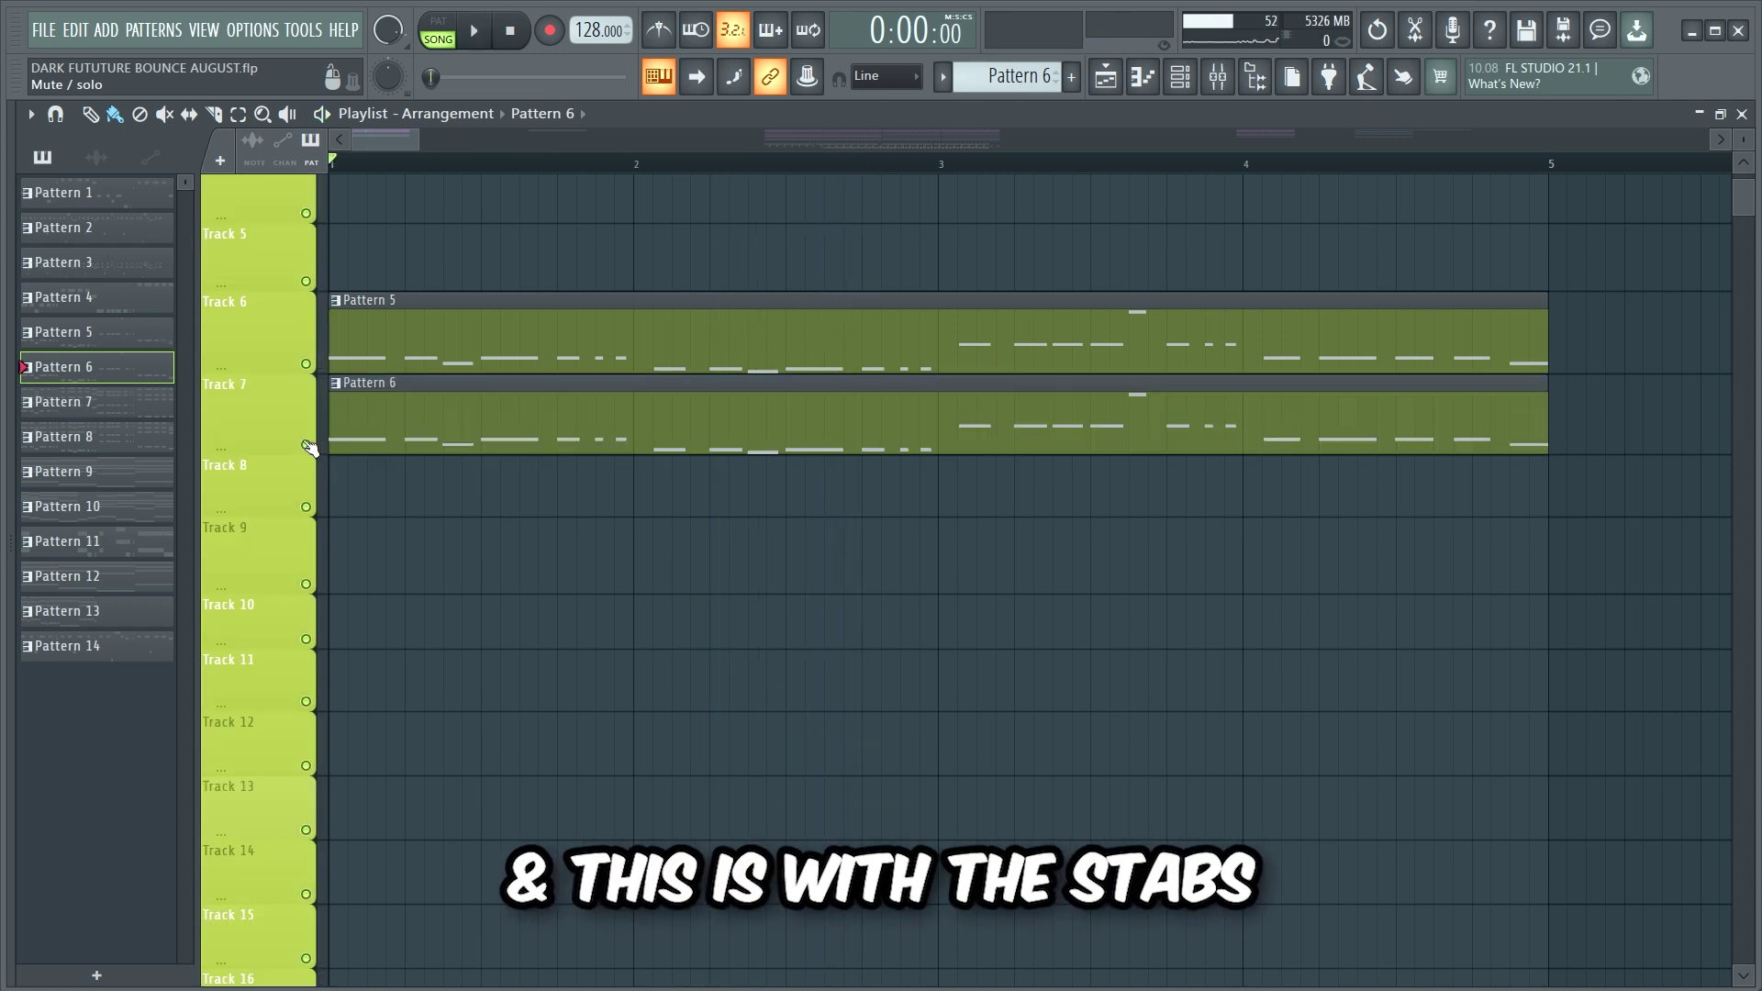
key("space")
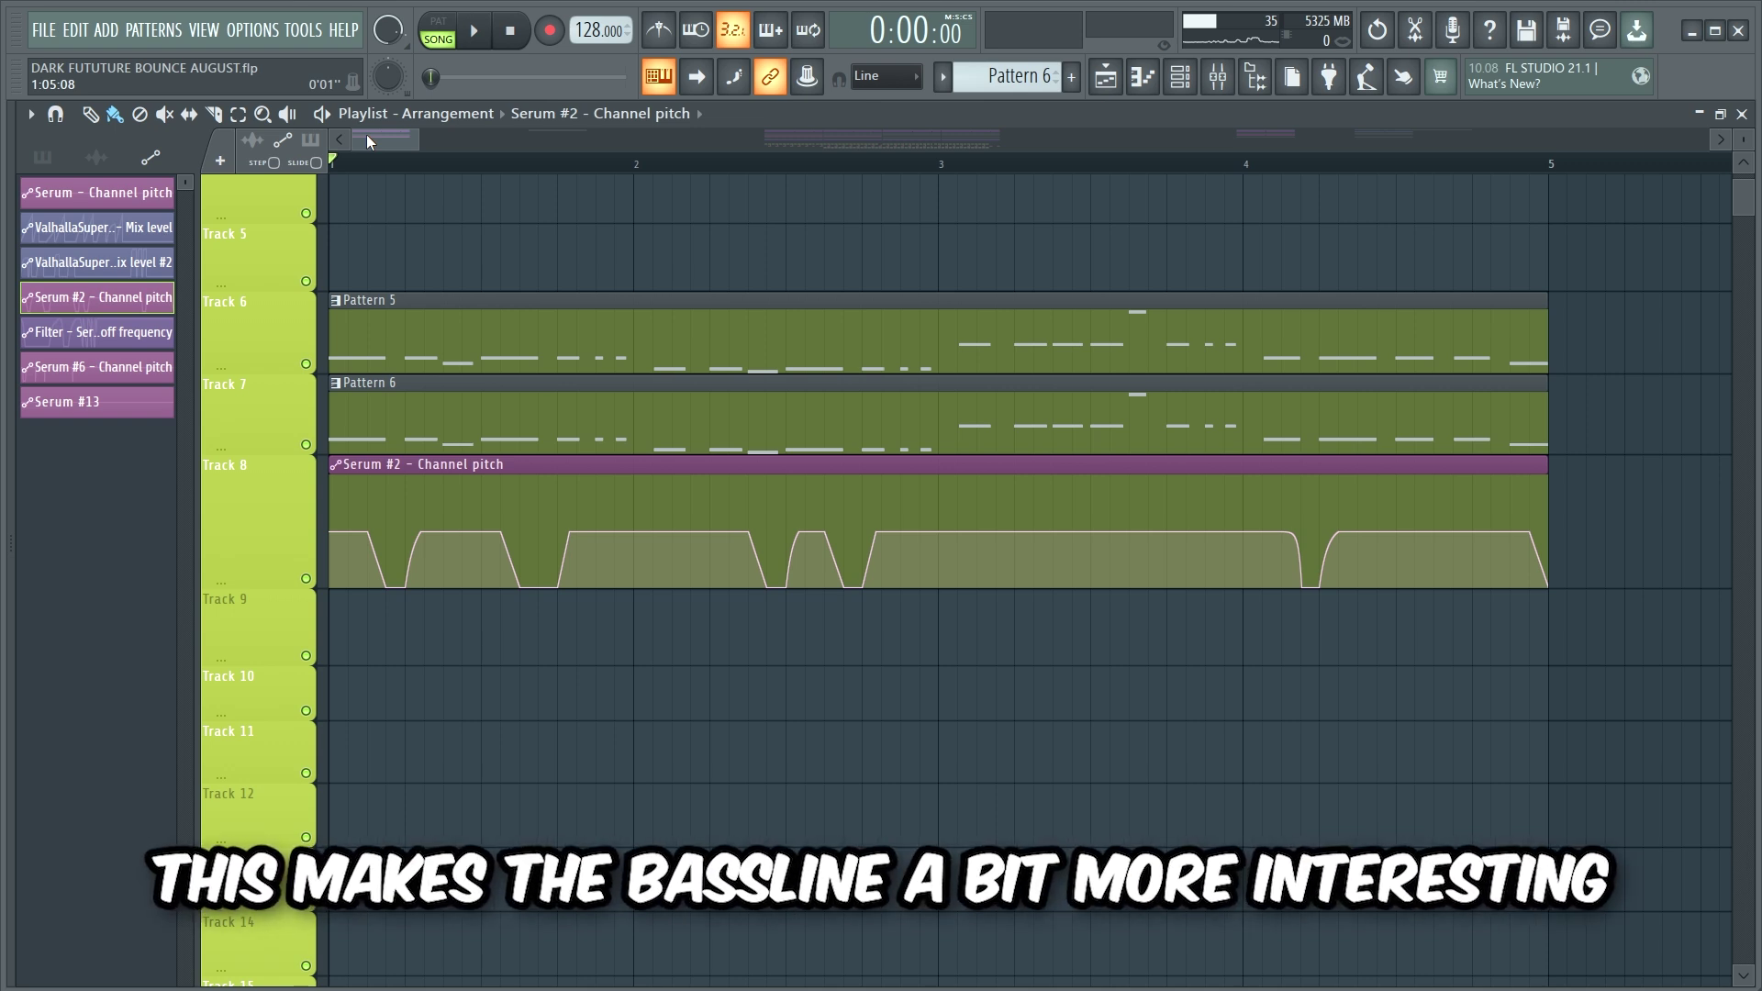
key("space")
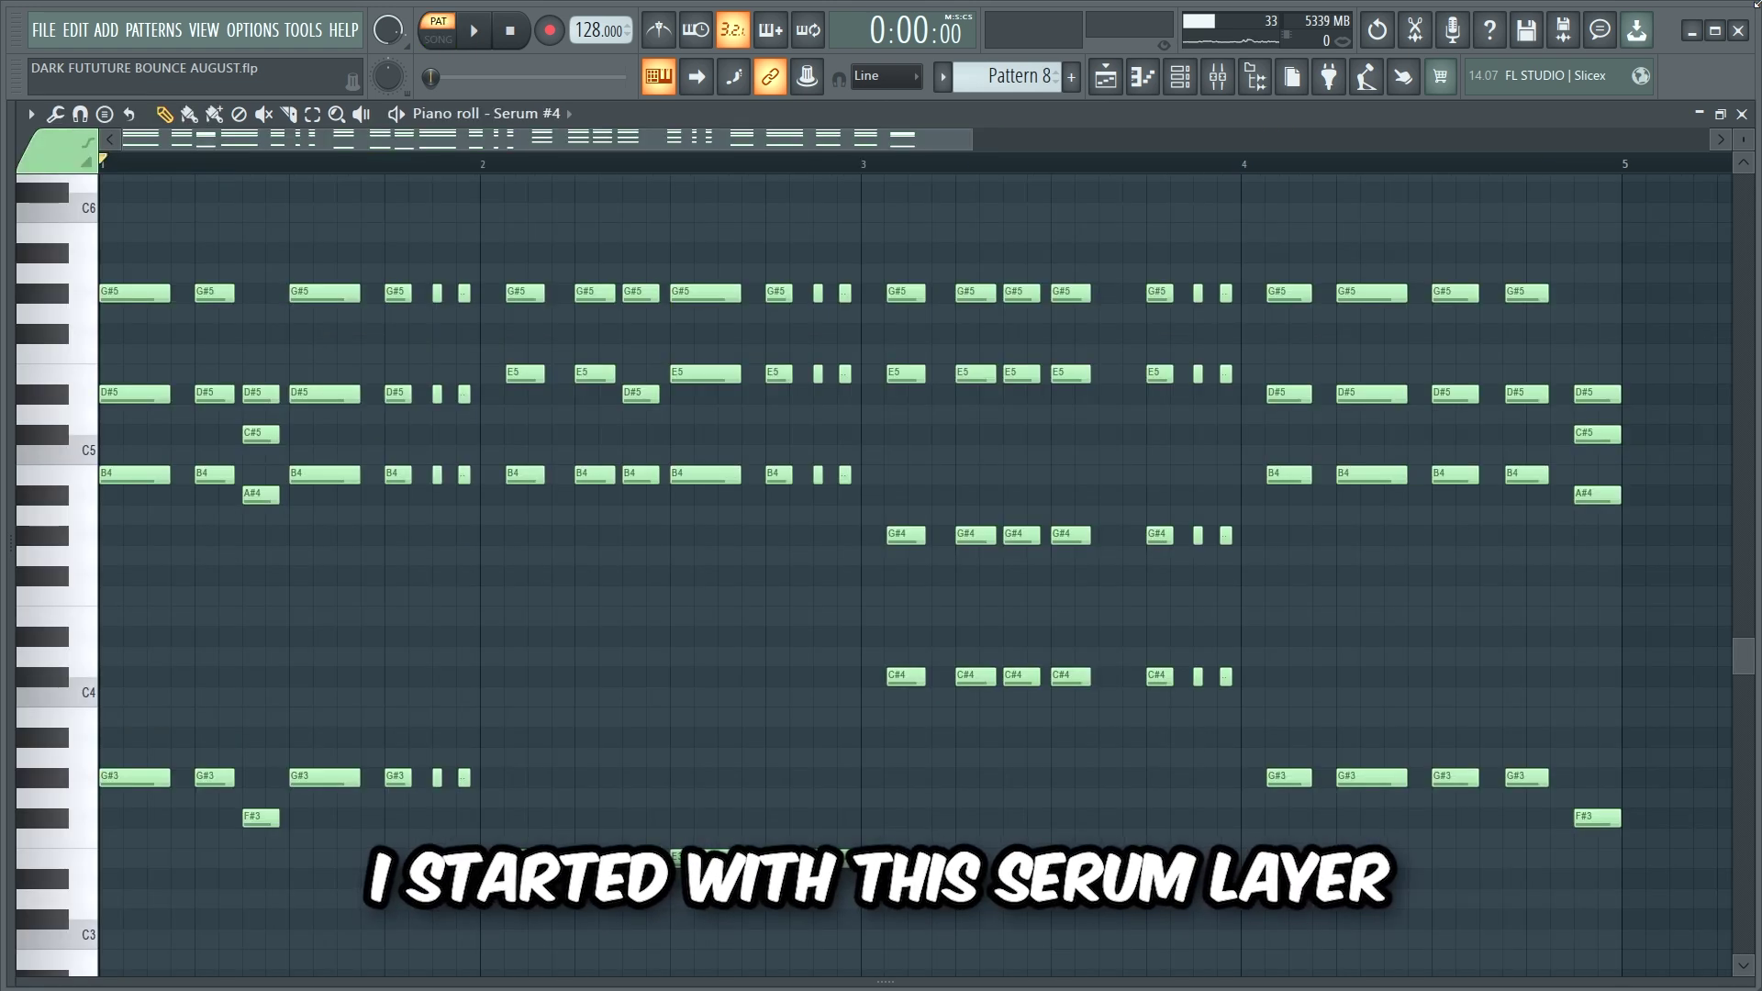
Audition the Pattern 8 chord layers Serum #4 and Serum #5, and select the Serum #12 layer.
key("space")
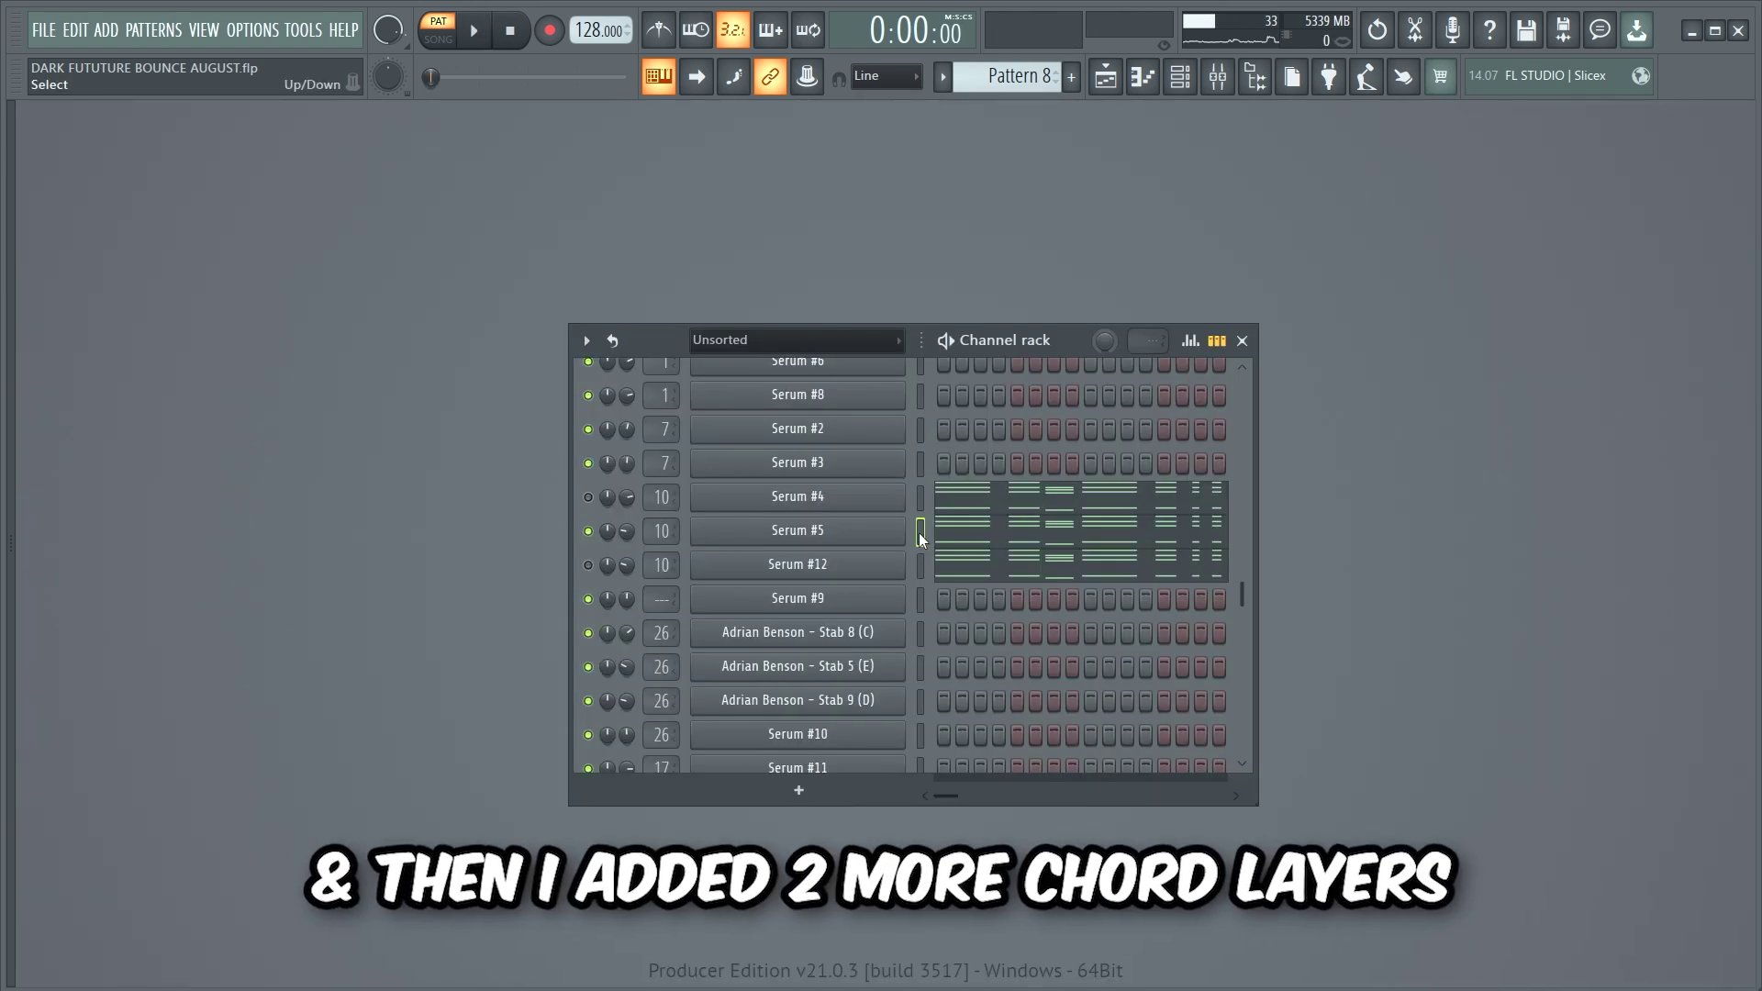
key("space")
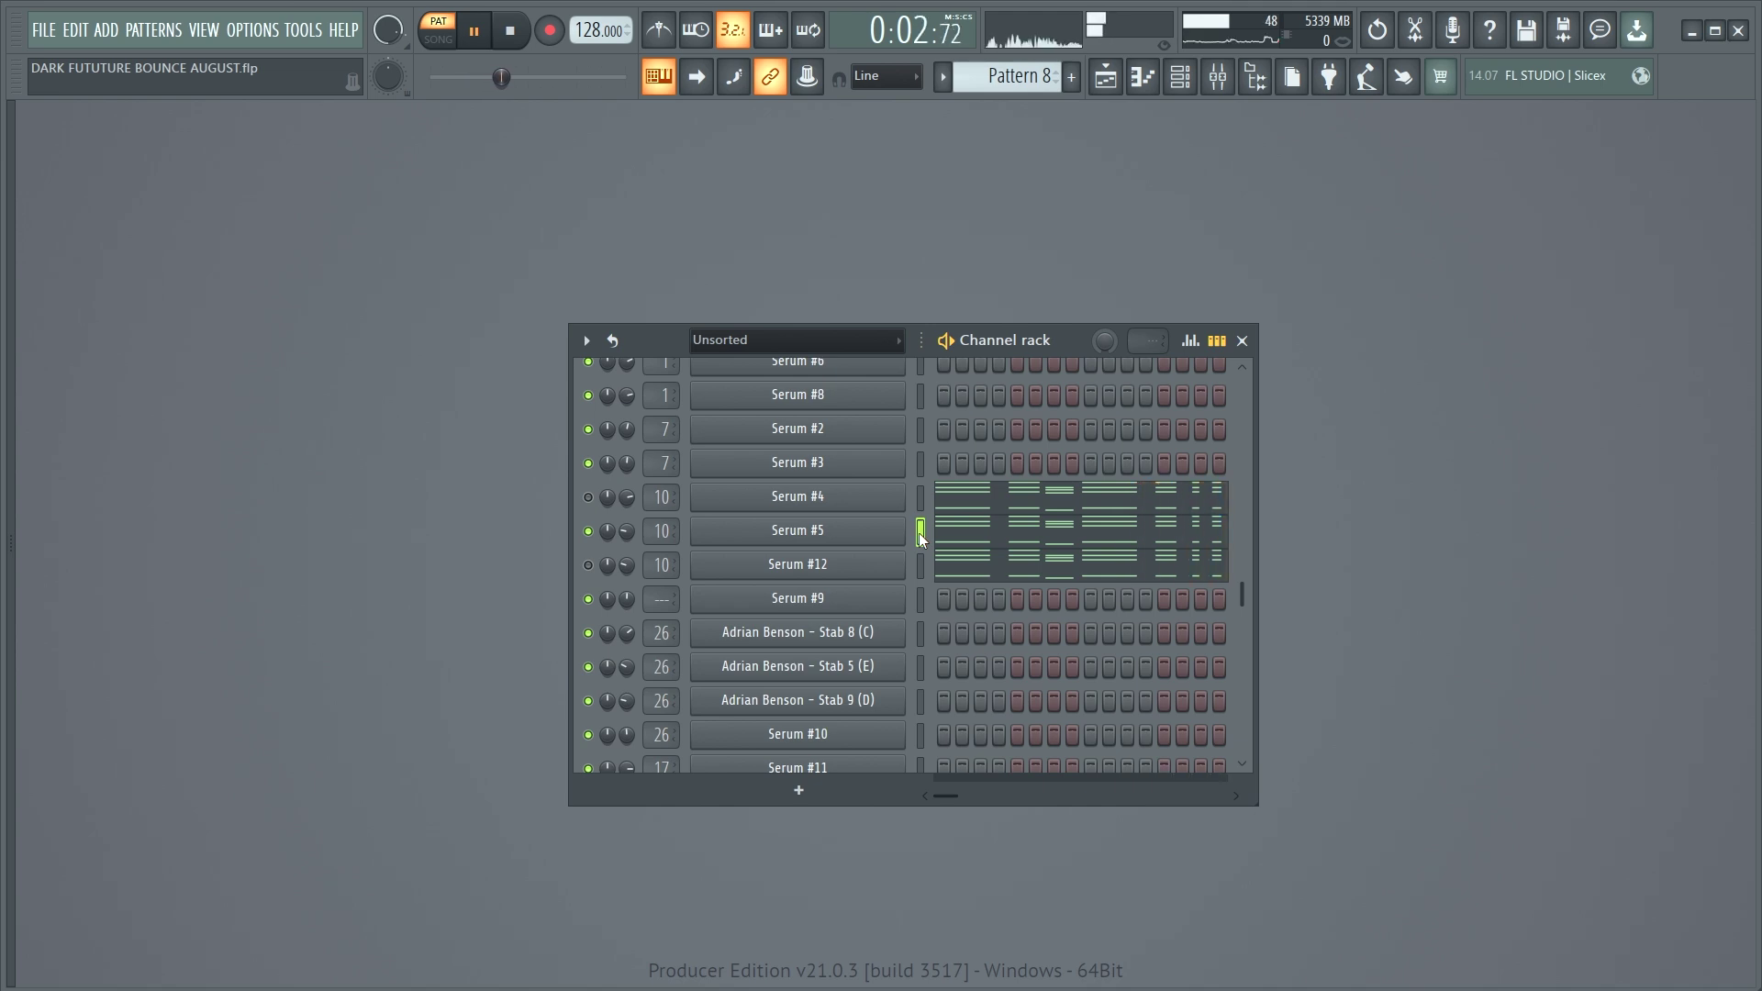
left_click(923, 570)
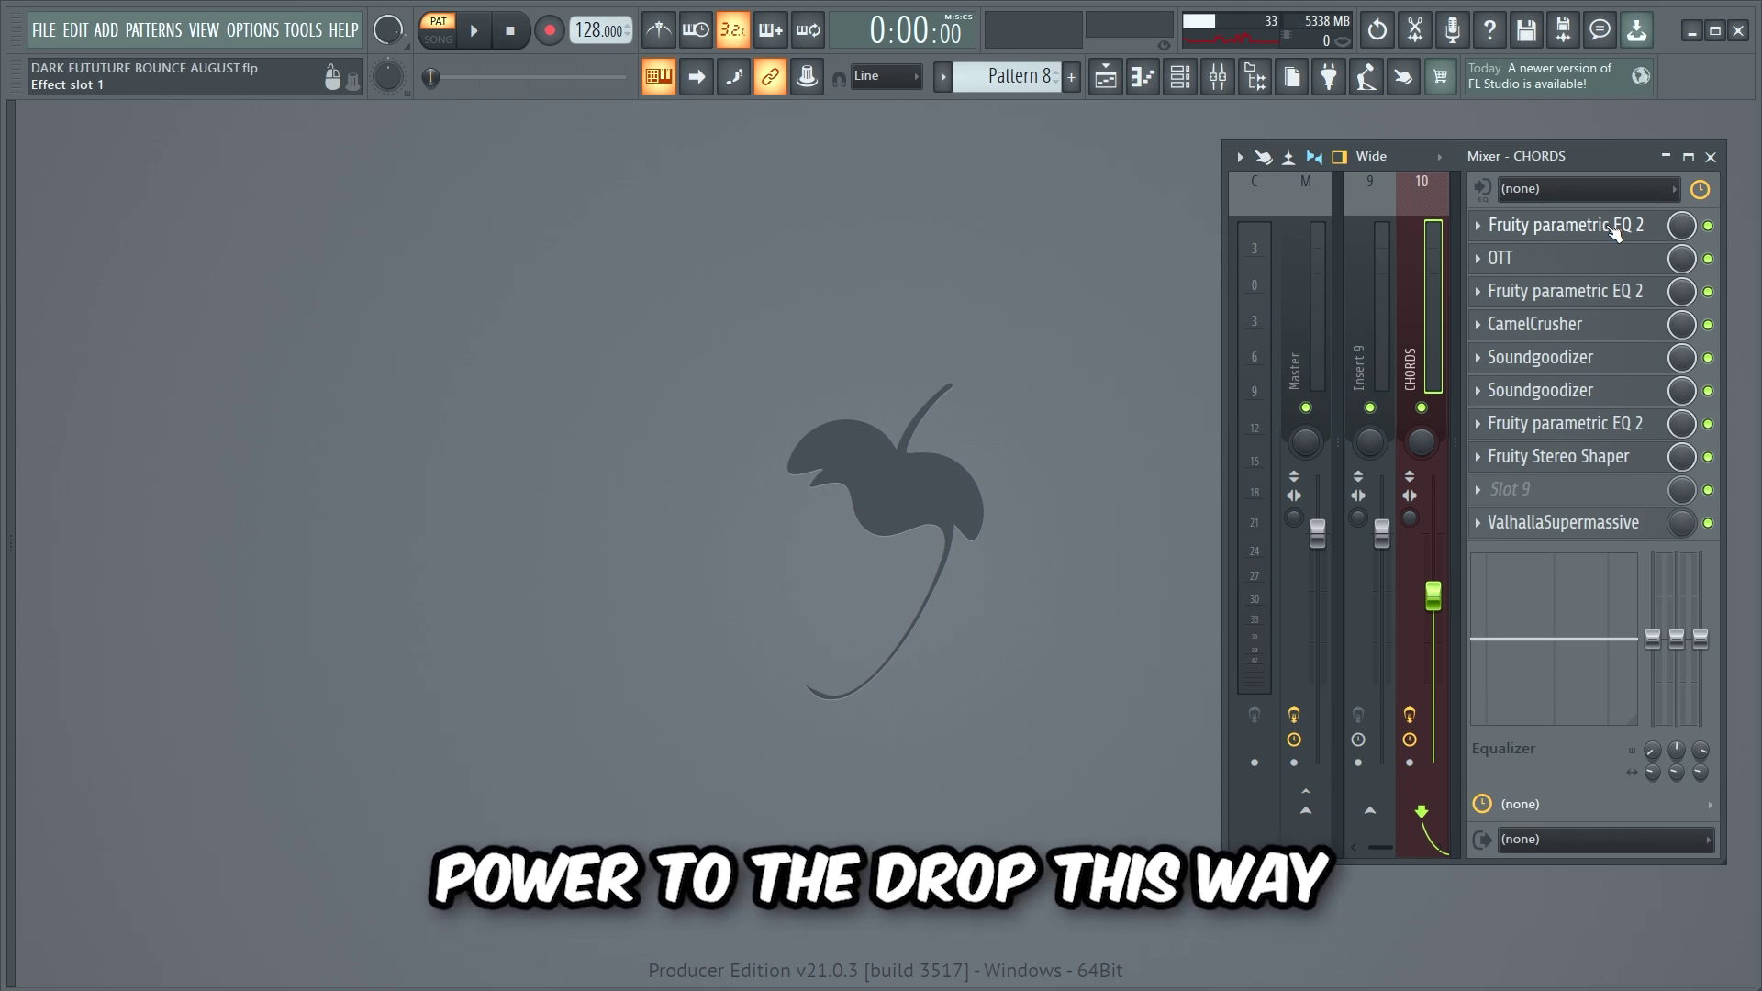
Inspect the CHORDS effect chain in order, from the first parametric EQ through OTT, CamelCrusher and both Soundgoodizers to Fruity Stereo Shaper.
left_click(1615, 229)
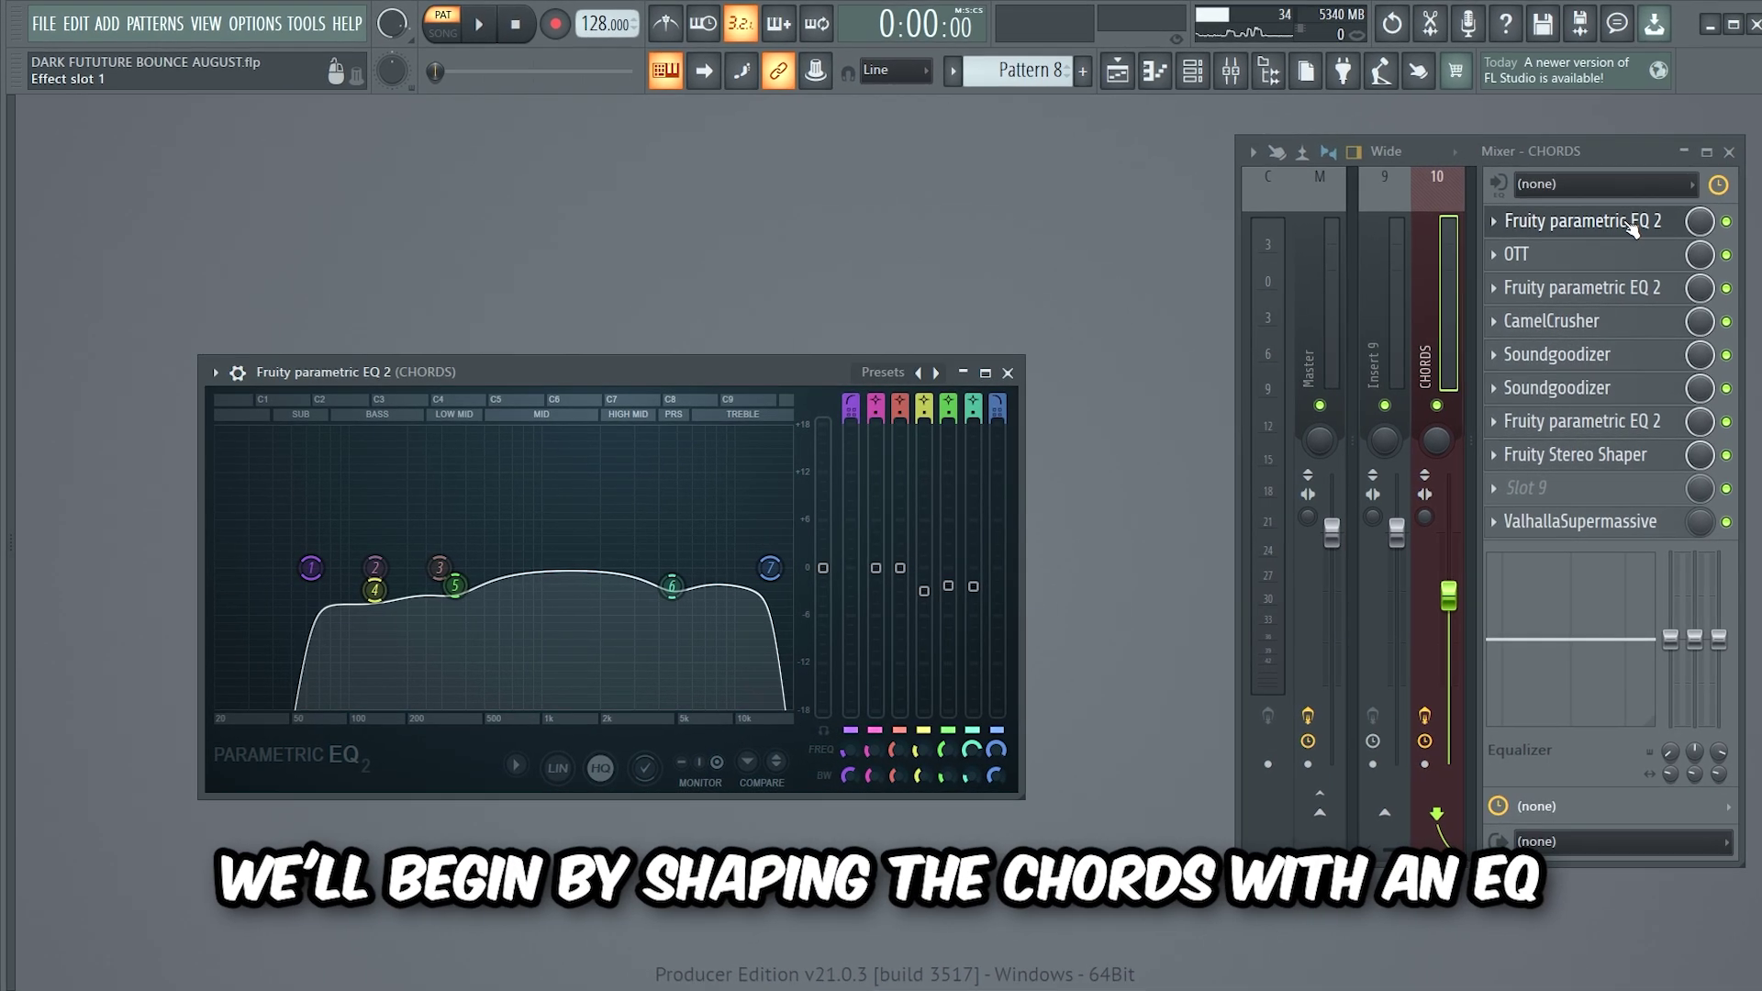
left_click(1623, 257)
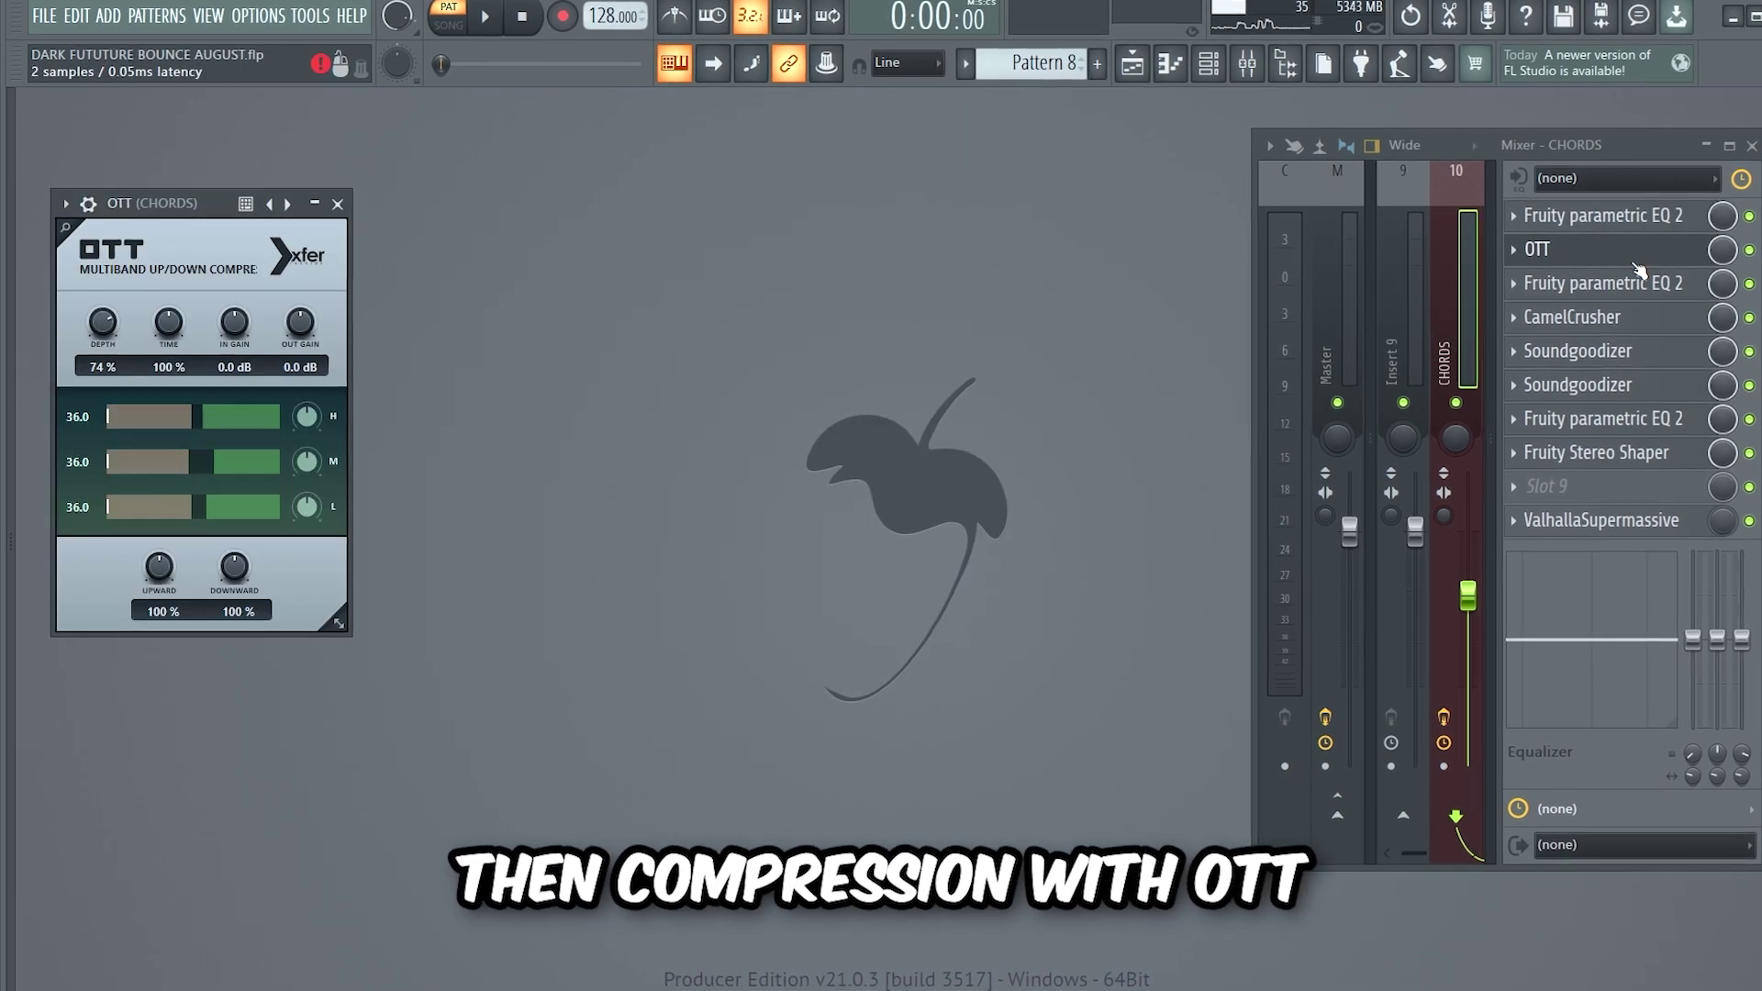
left_click(1643, 284)
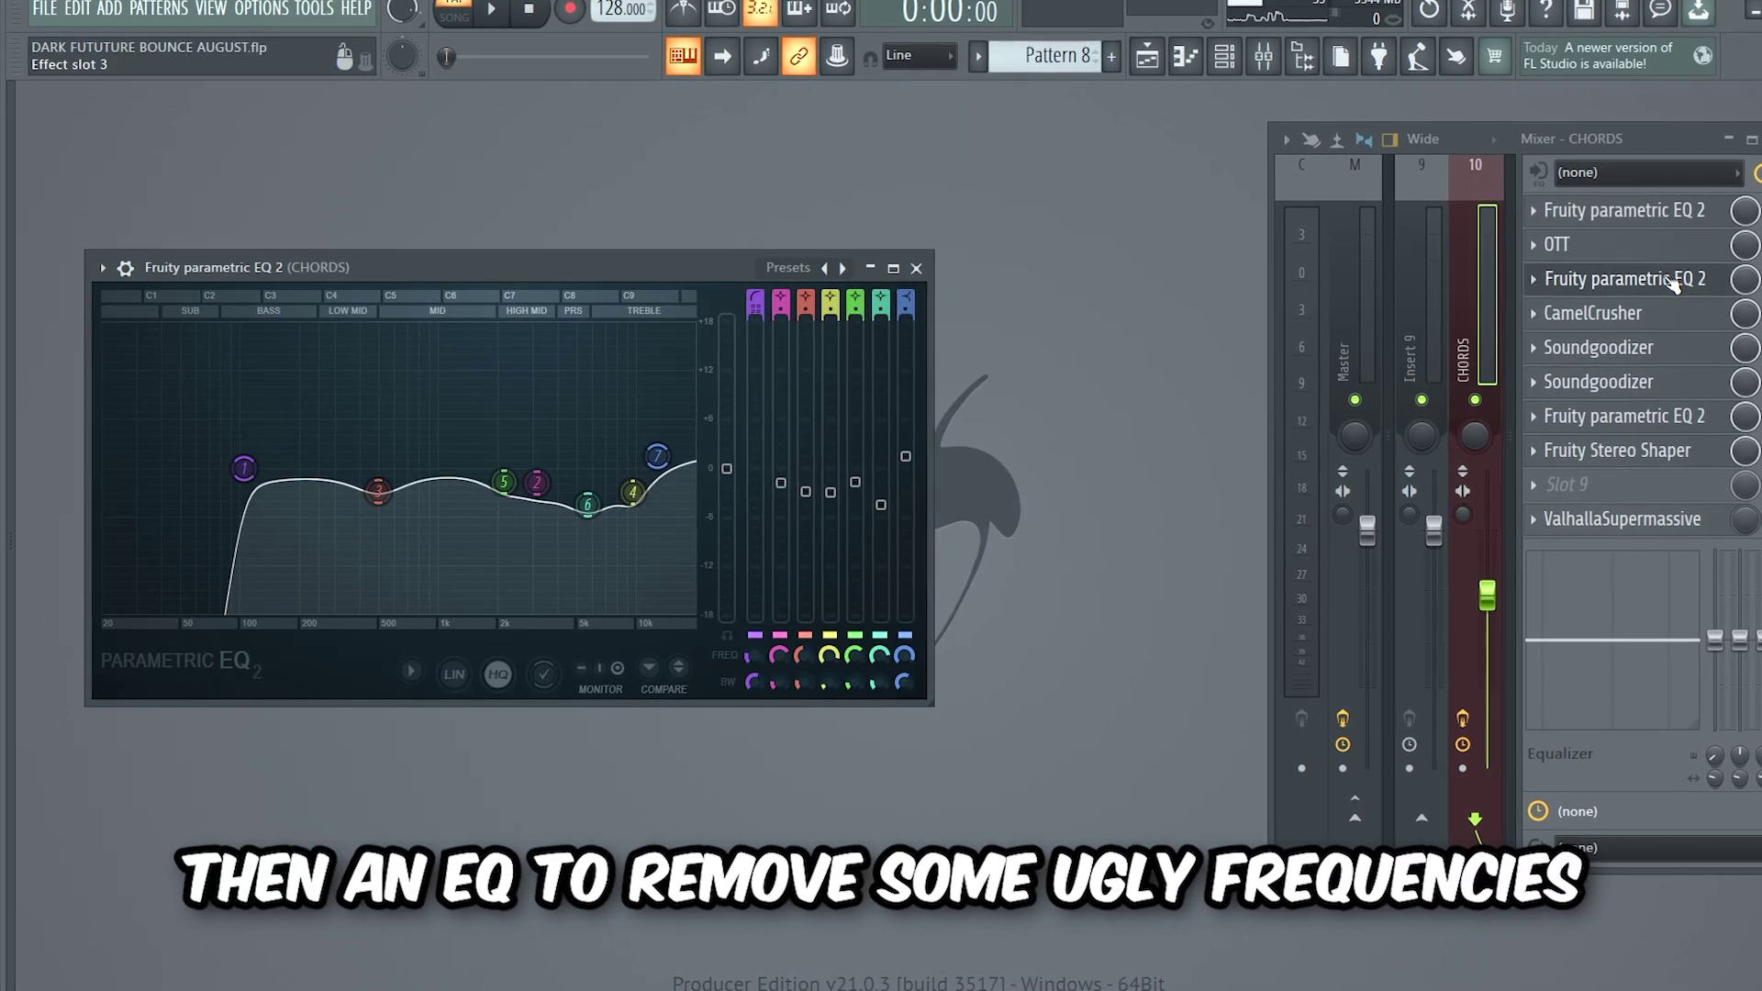
left_click(1652, 314)
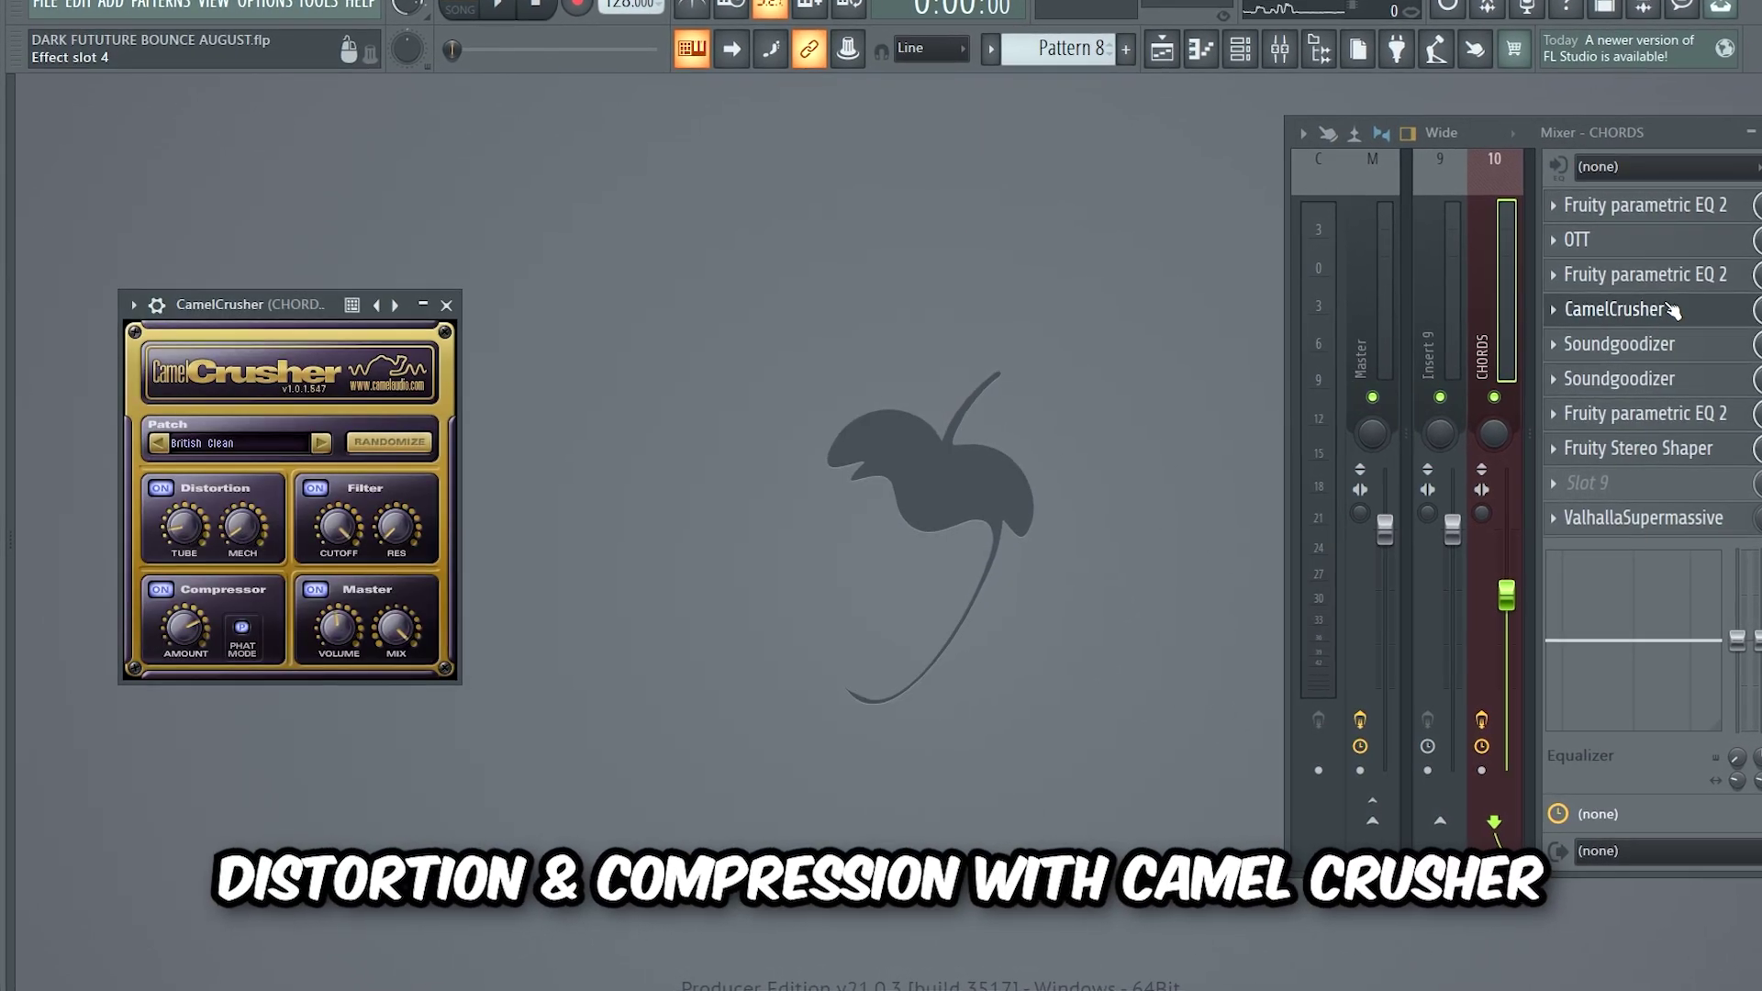
left_click(1698, 349)
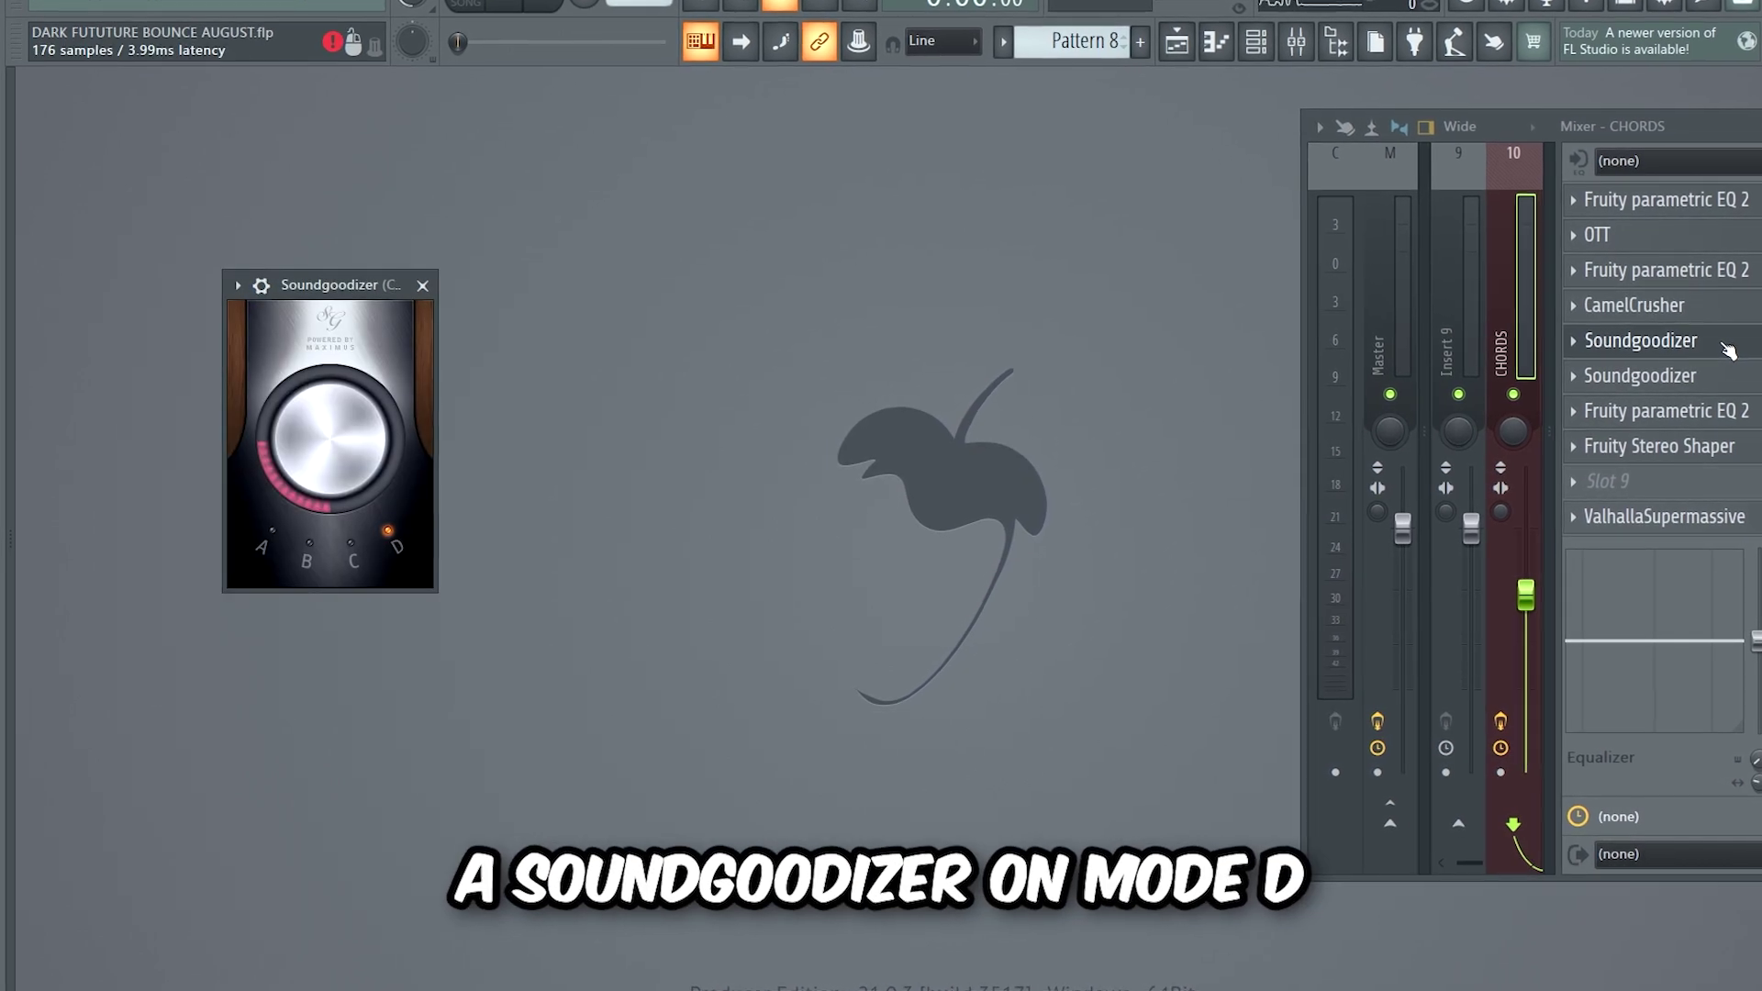
left_click(1712, 377)
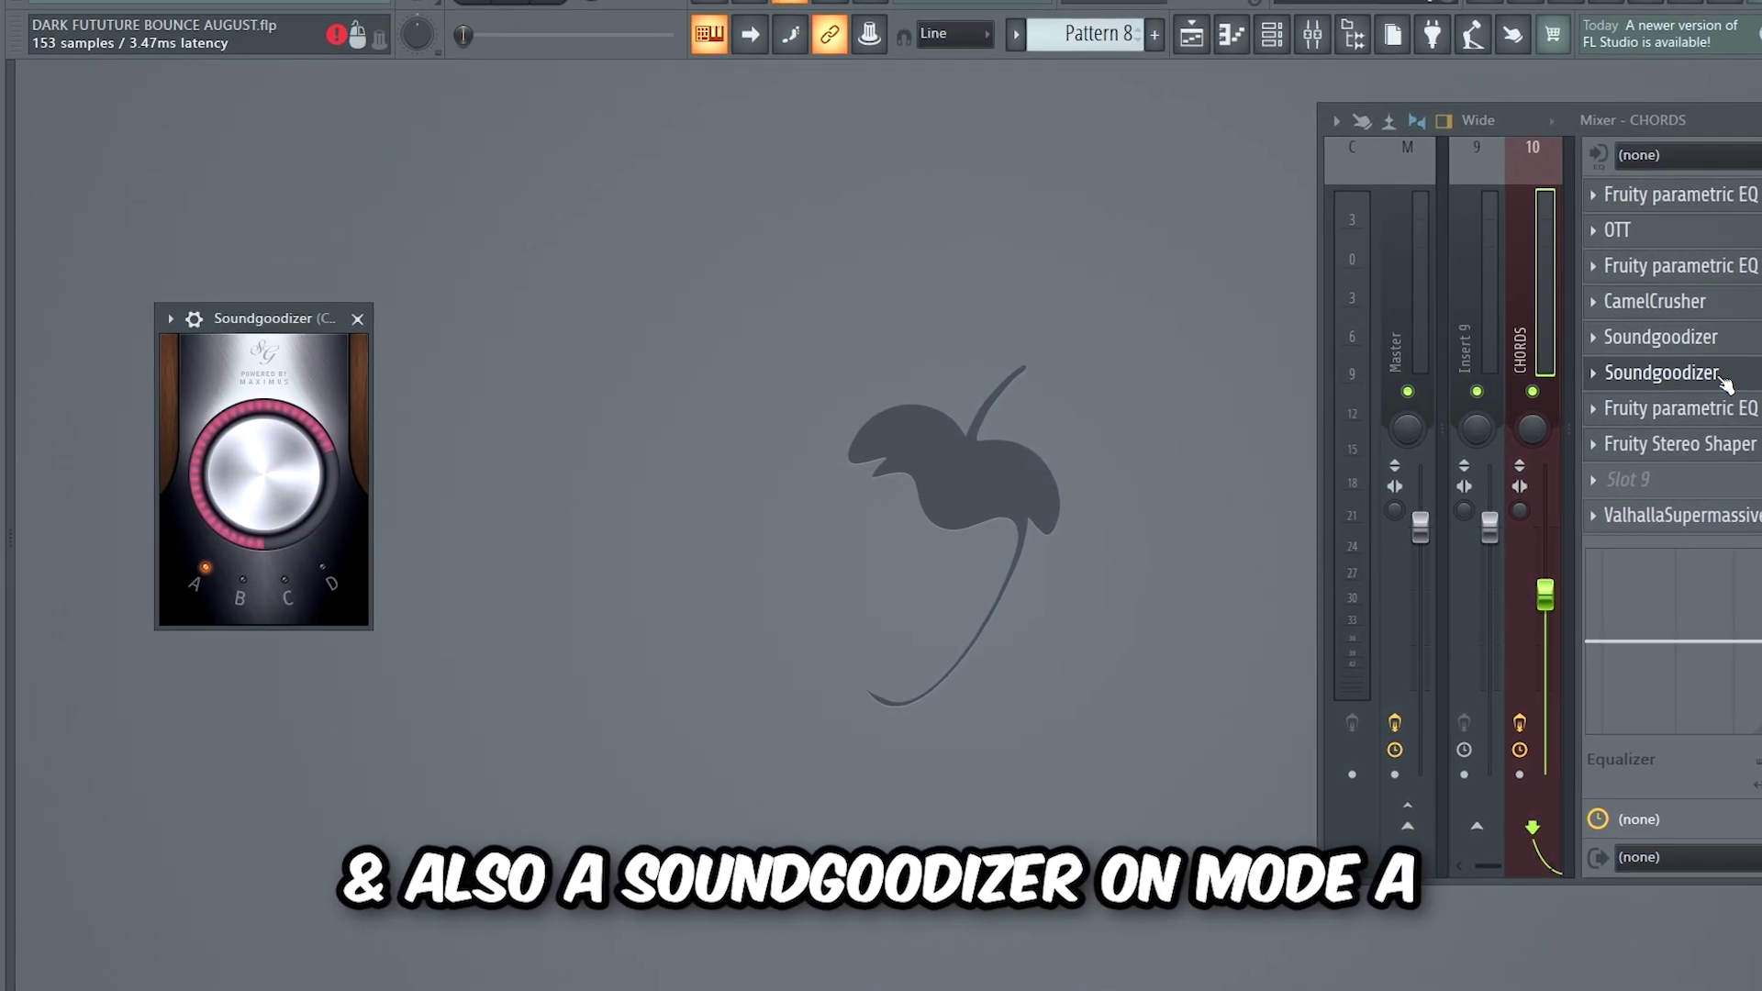
left_click(1652, 407)
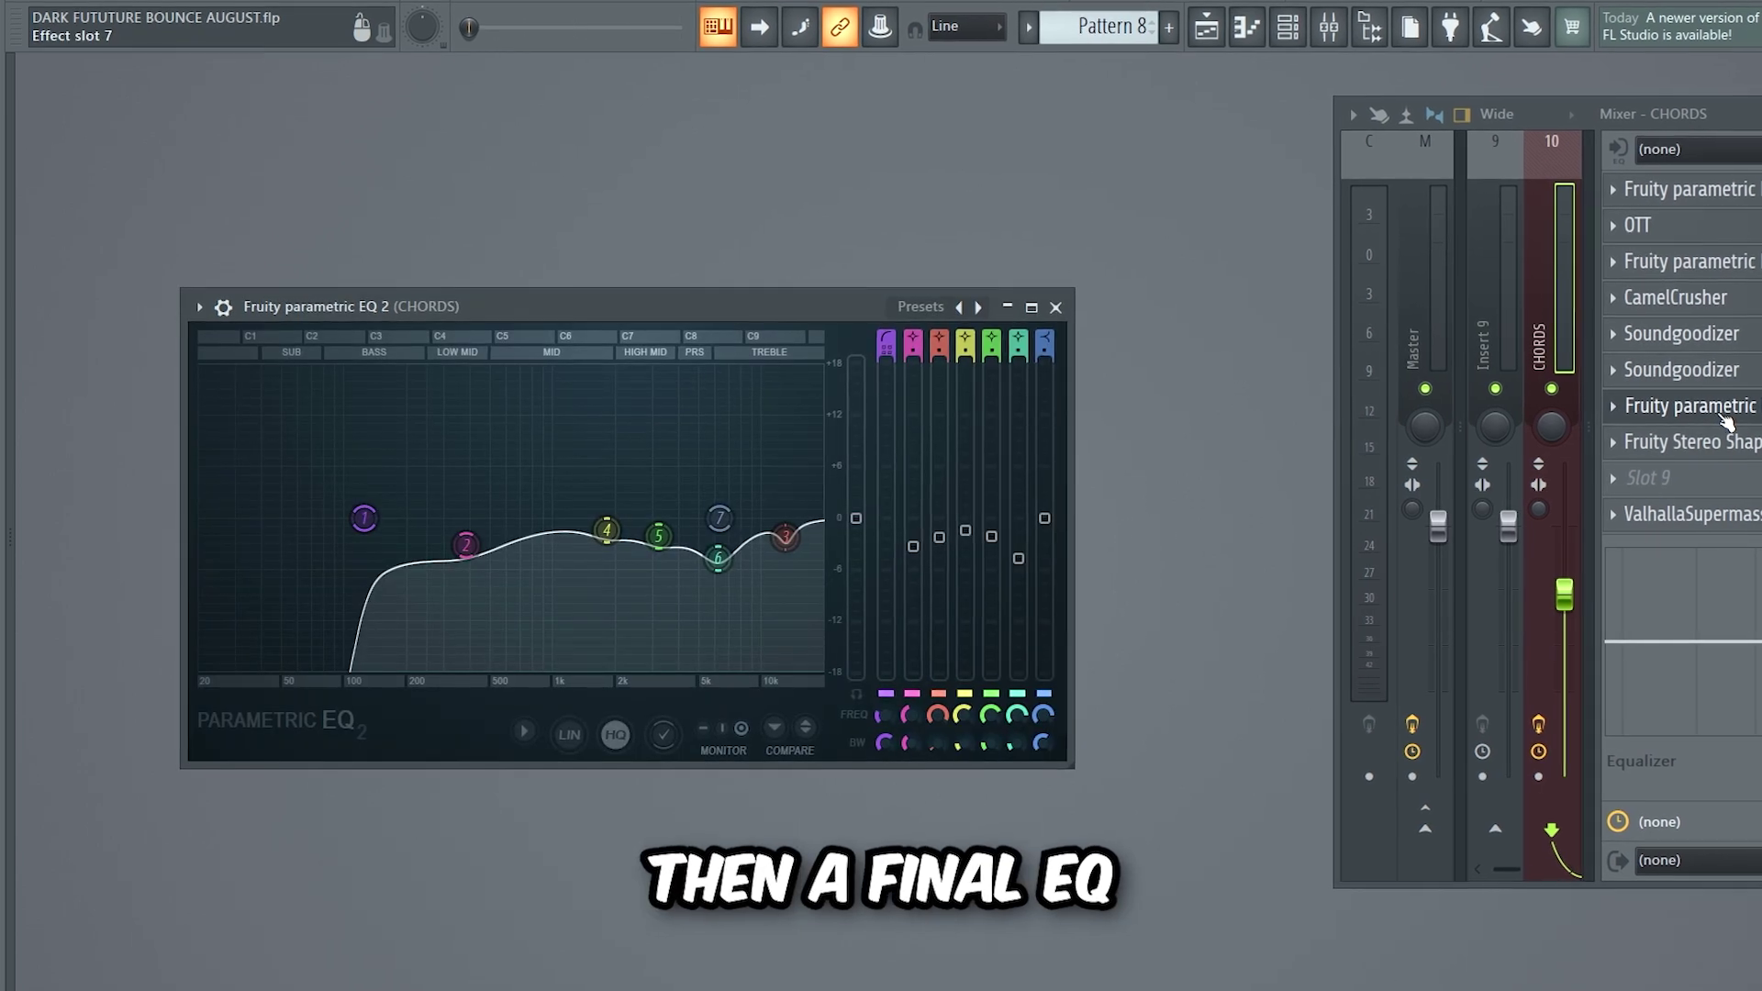
left_click(1652, 442)
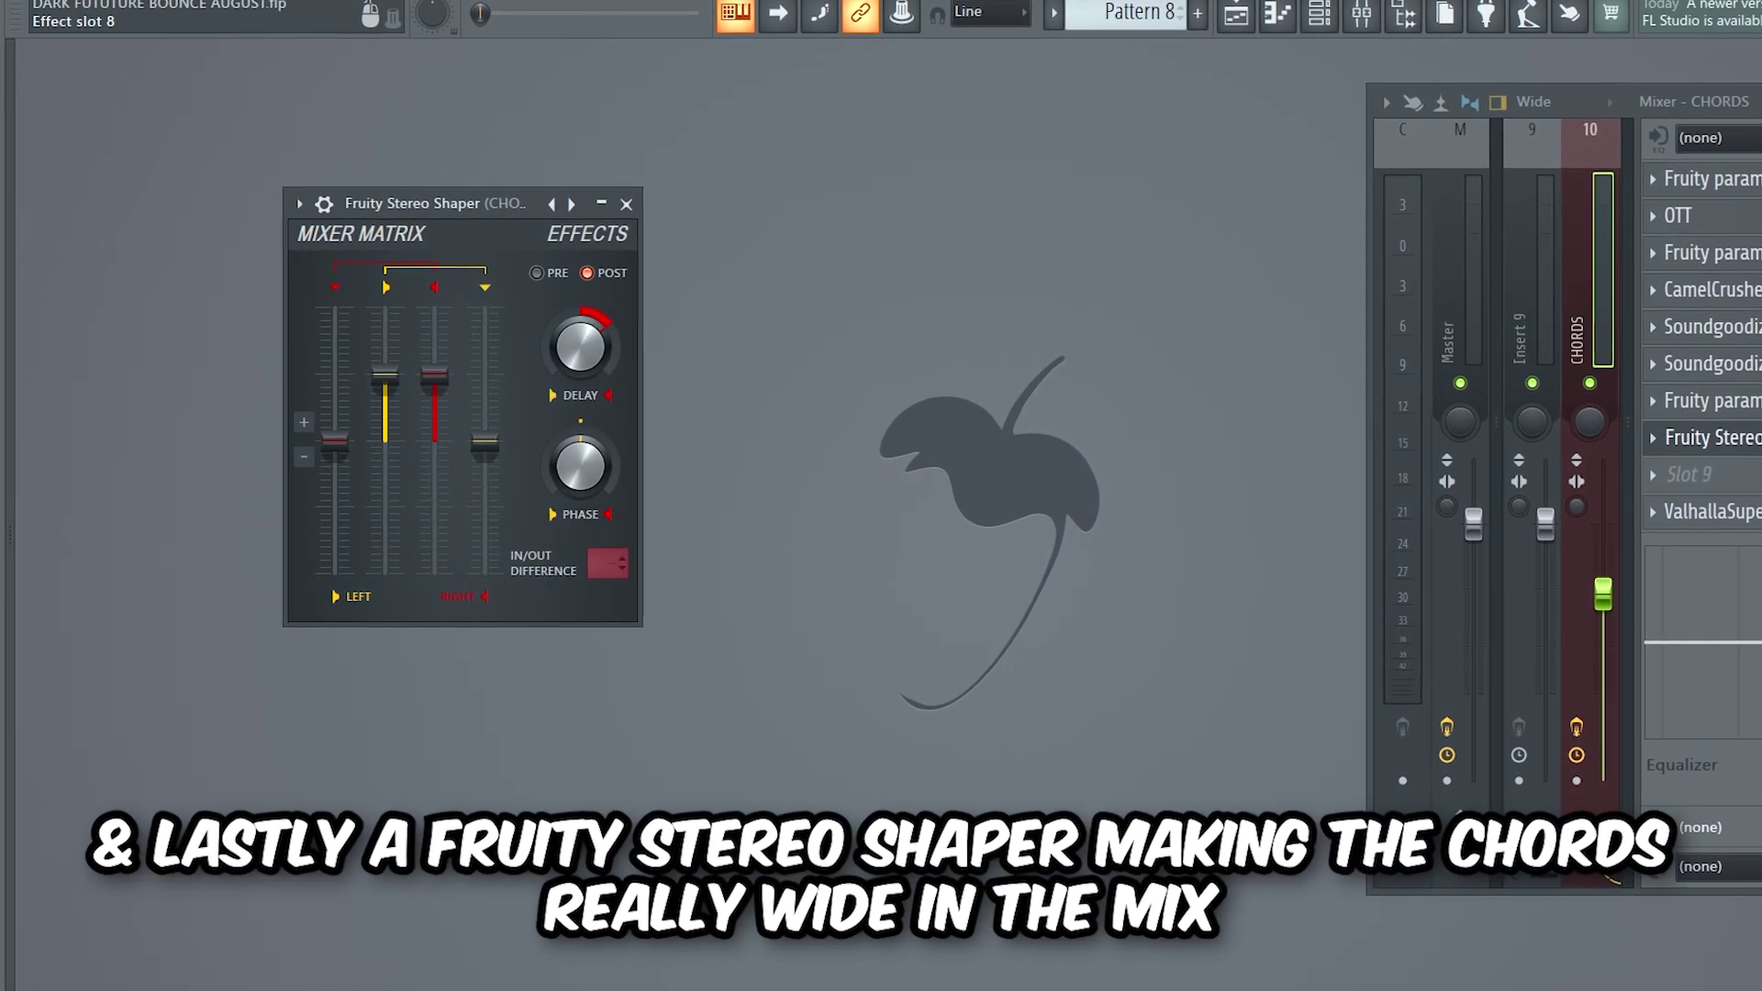
left_click(1356, 721)
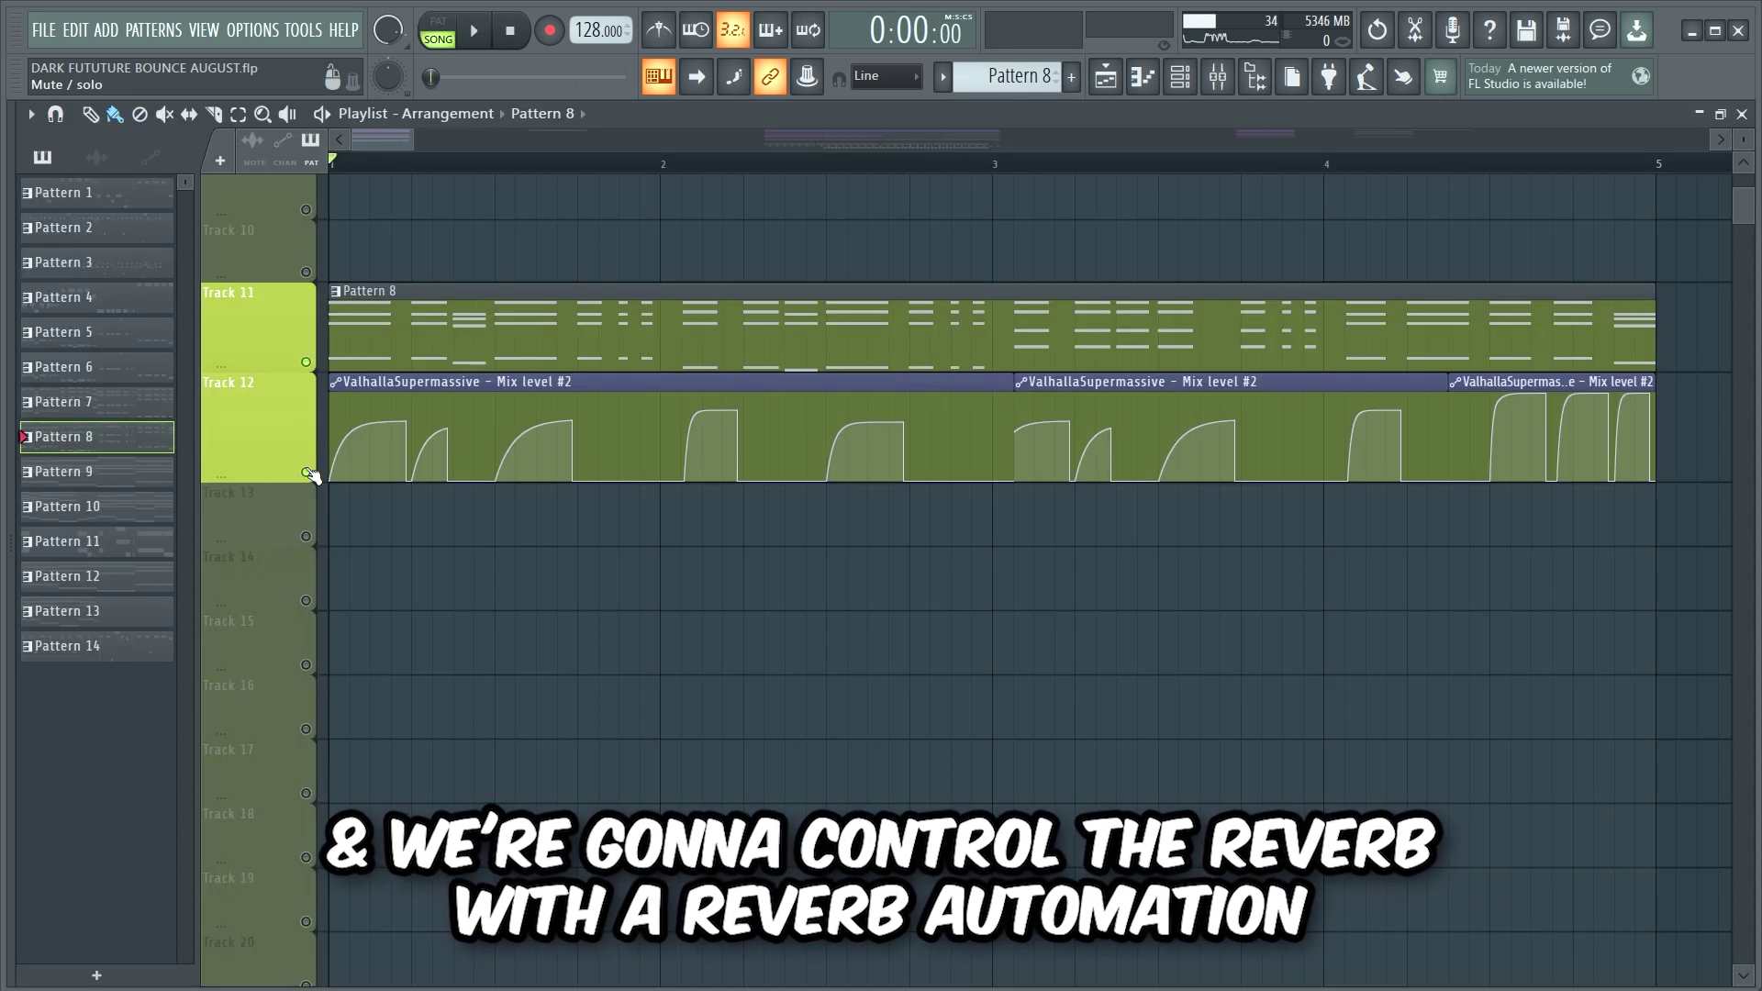
Play the Pattern 8 chords with the ValhallaSupermassive mix level automation, and play the bass and chord tracks together.
key("space")
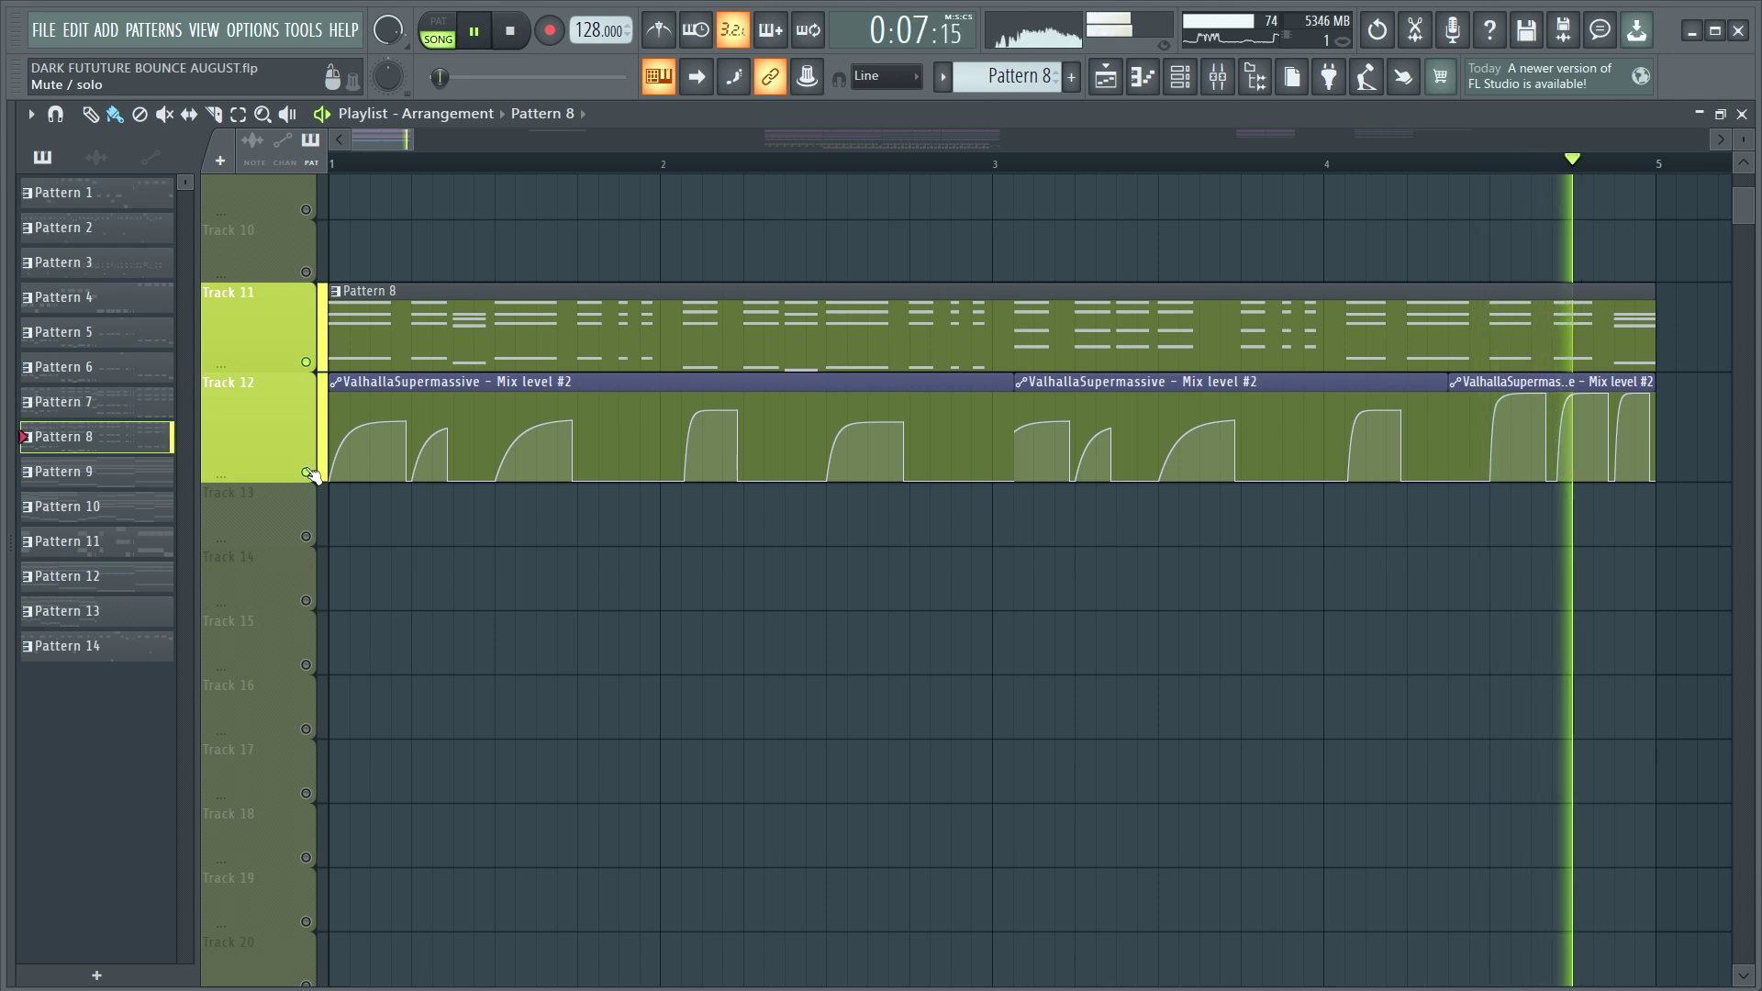
key("space")
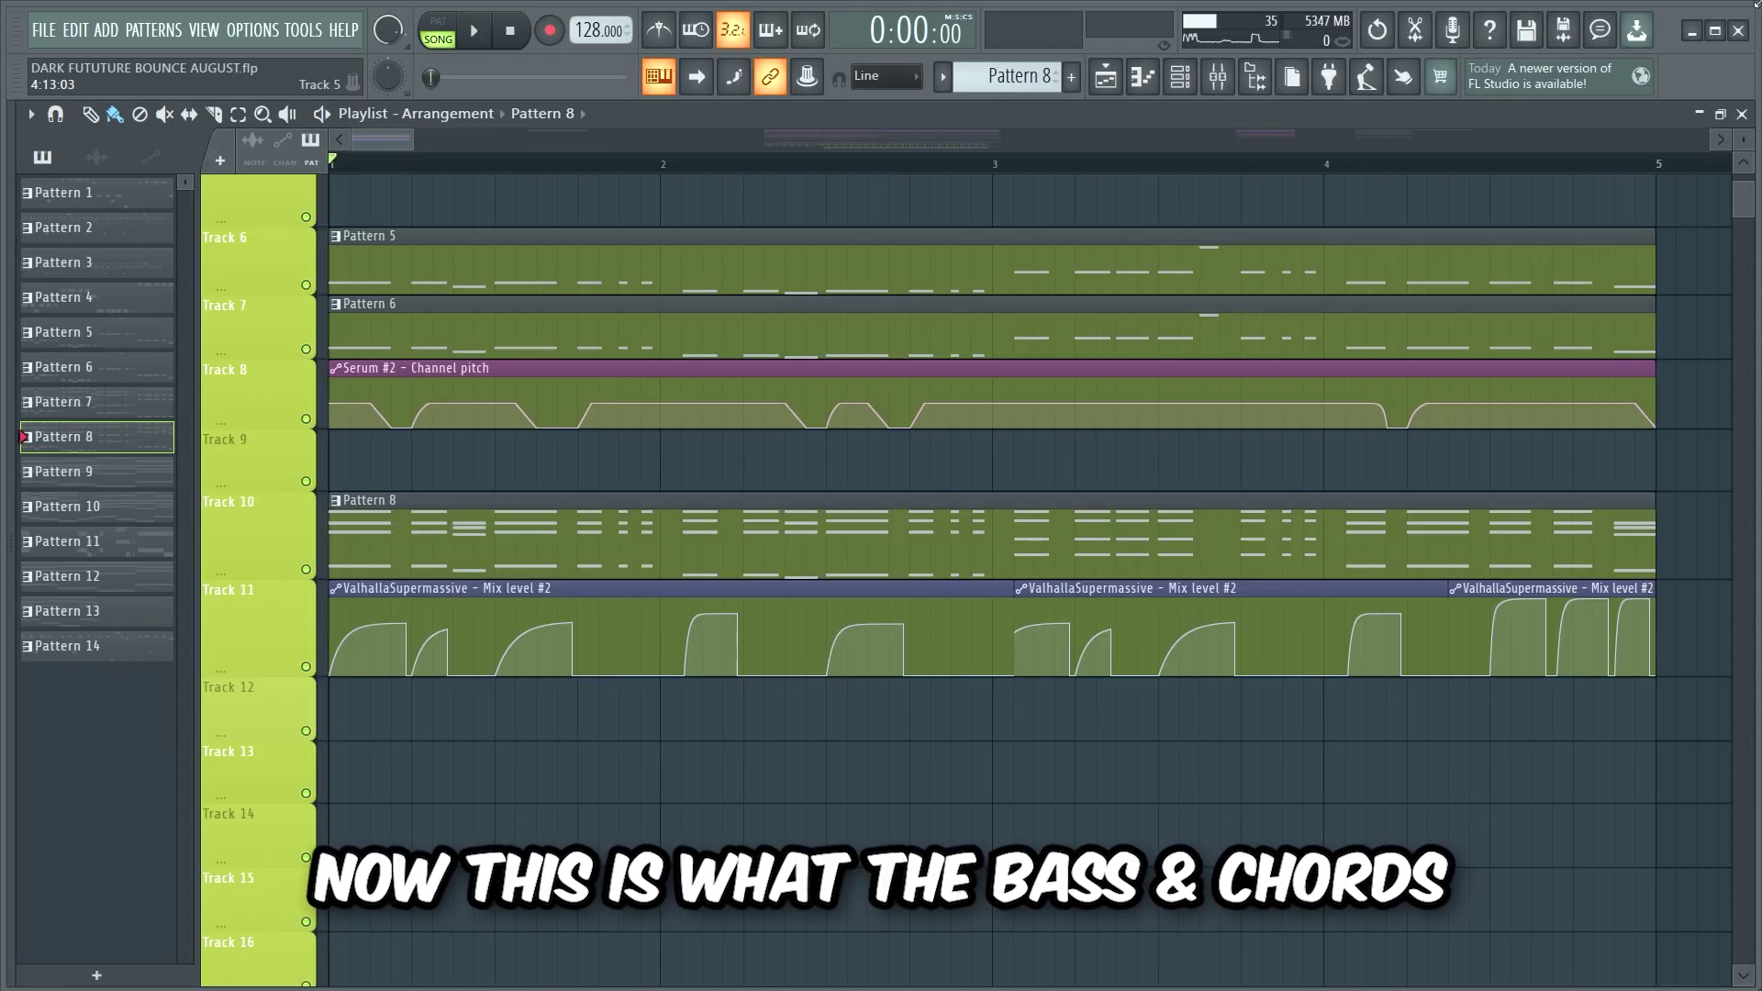
key("space")
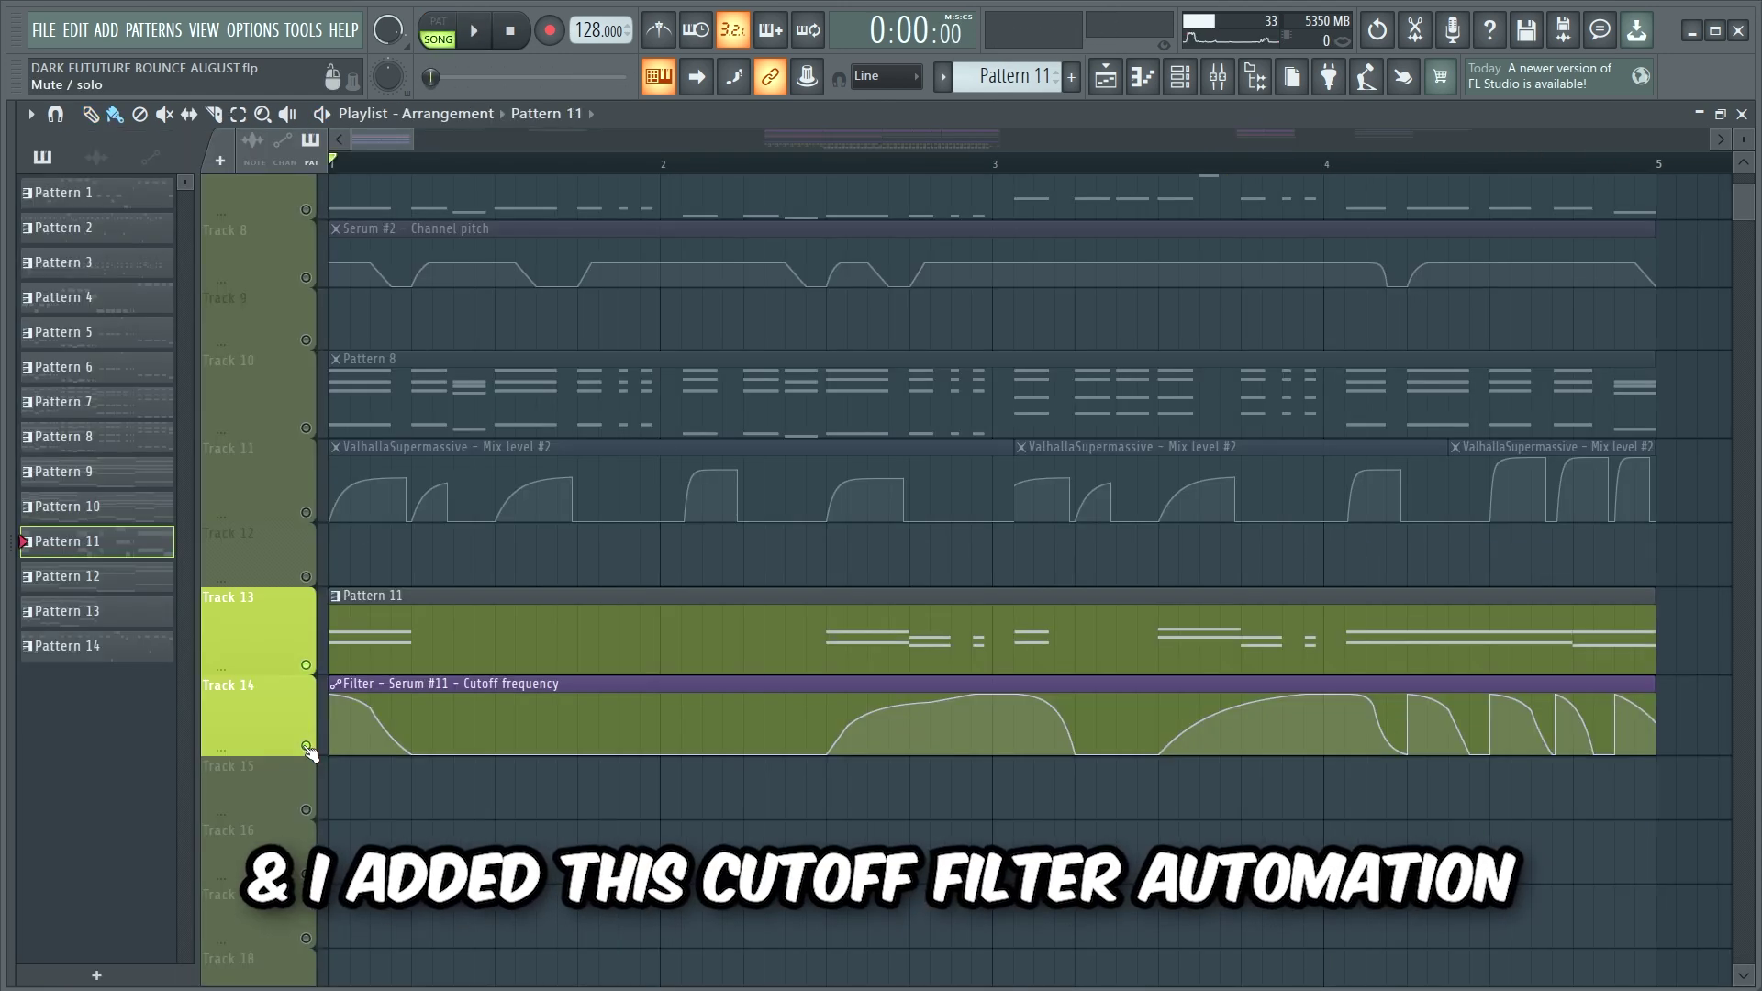
Play Pattern 11 with the Serum #11 filter cutoff automation, and toggle the solo on Track 14.
key("space")
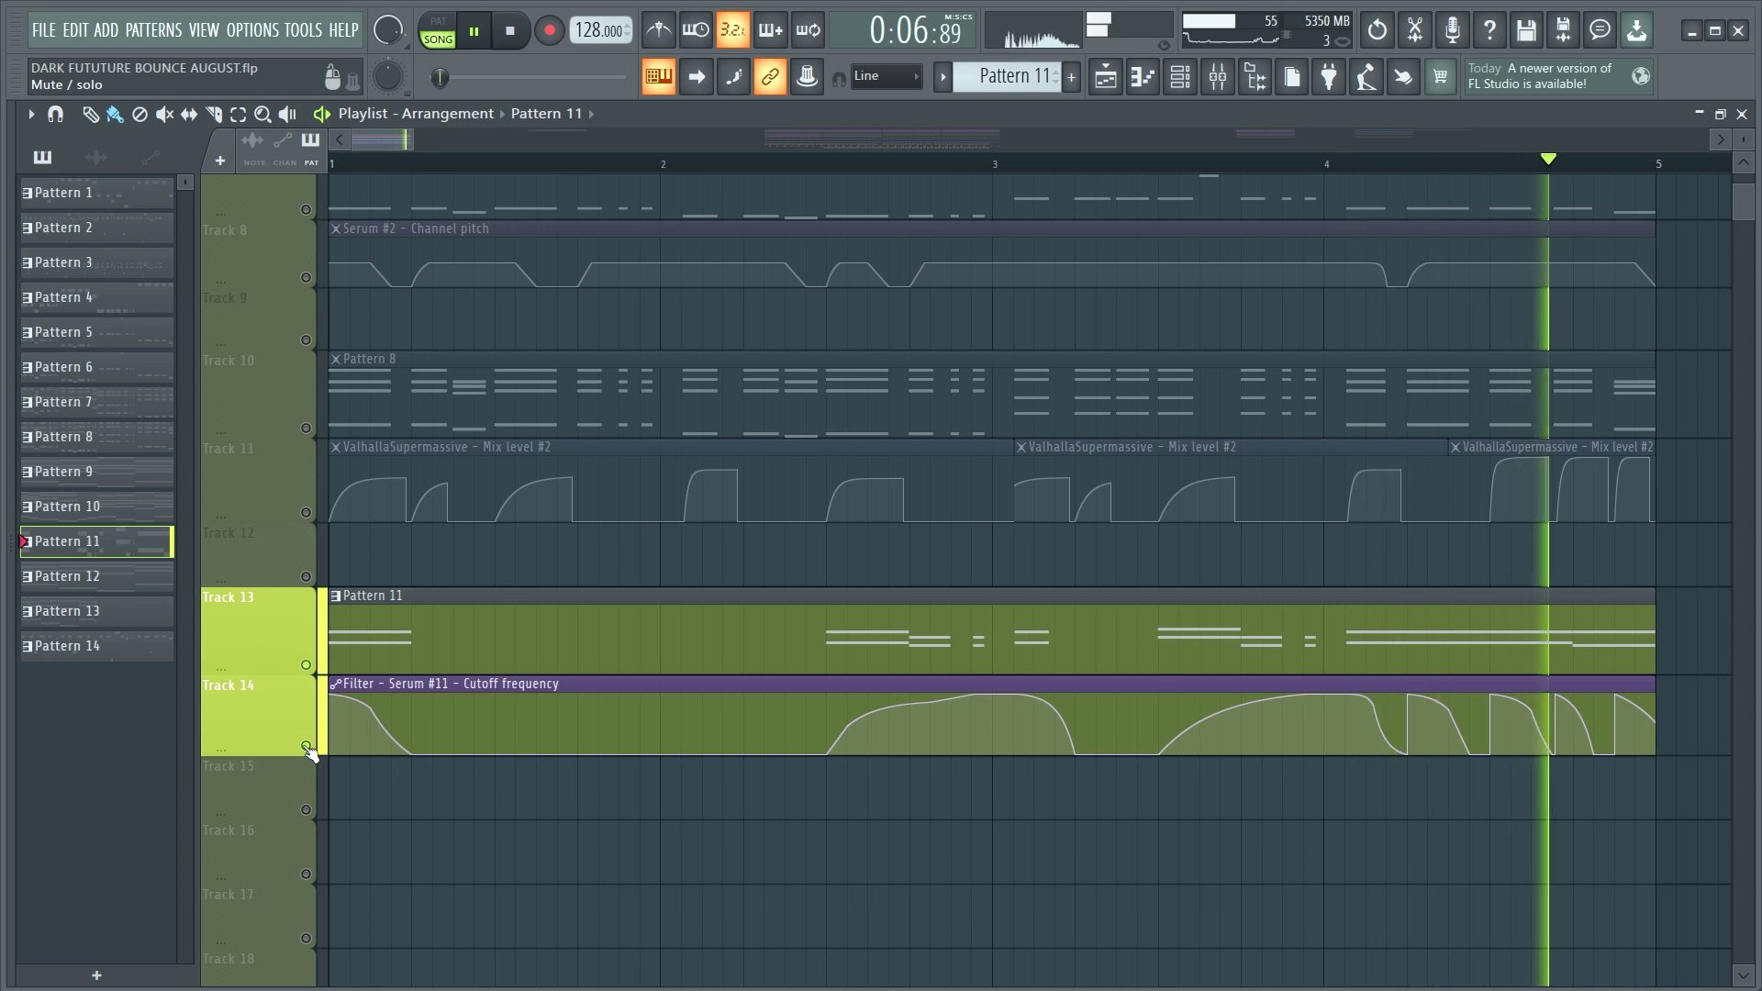
right_click(306, 747)
scroll(307, 746, "up", 2)
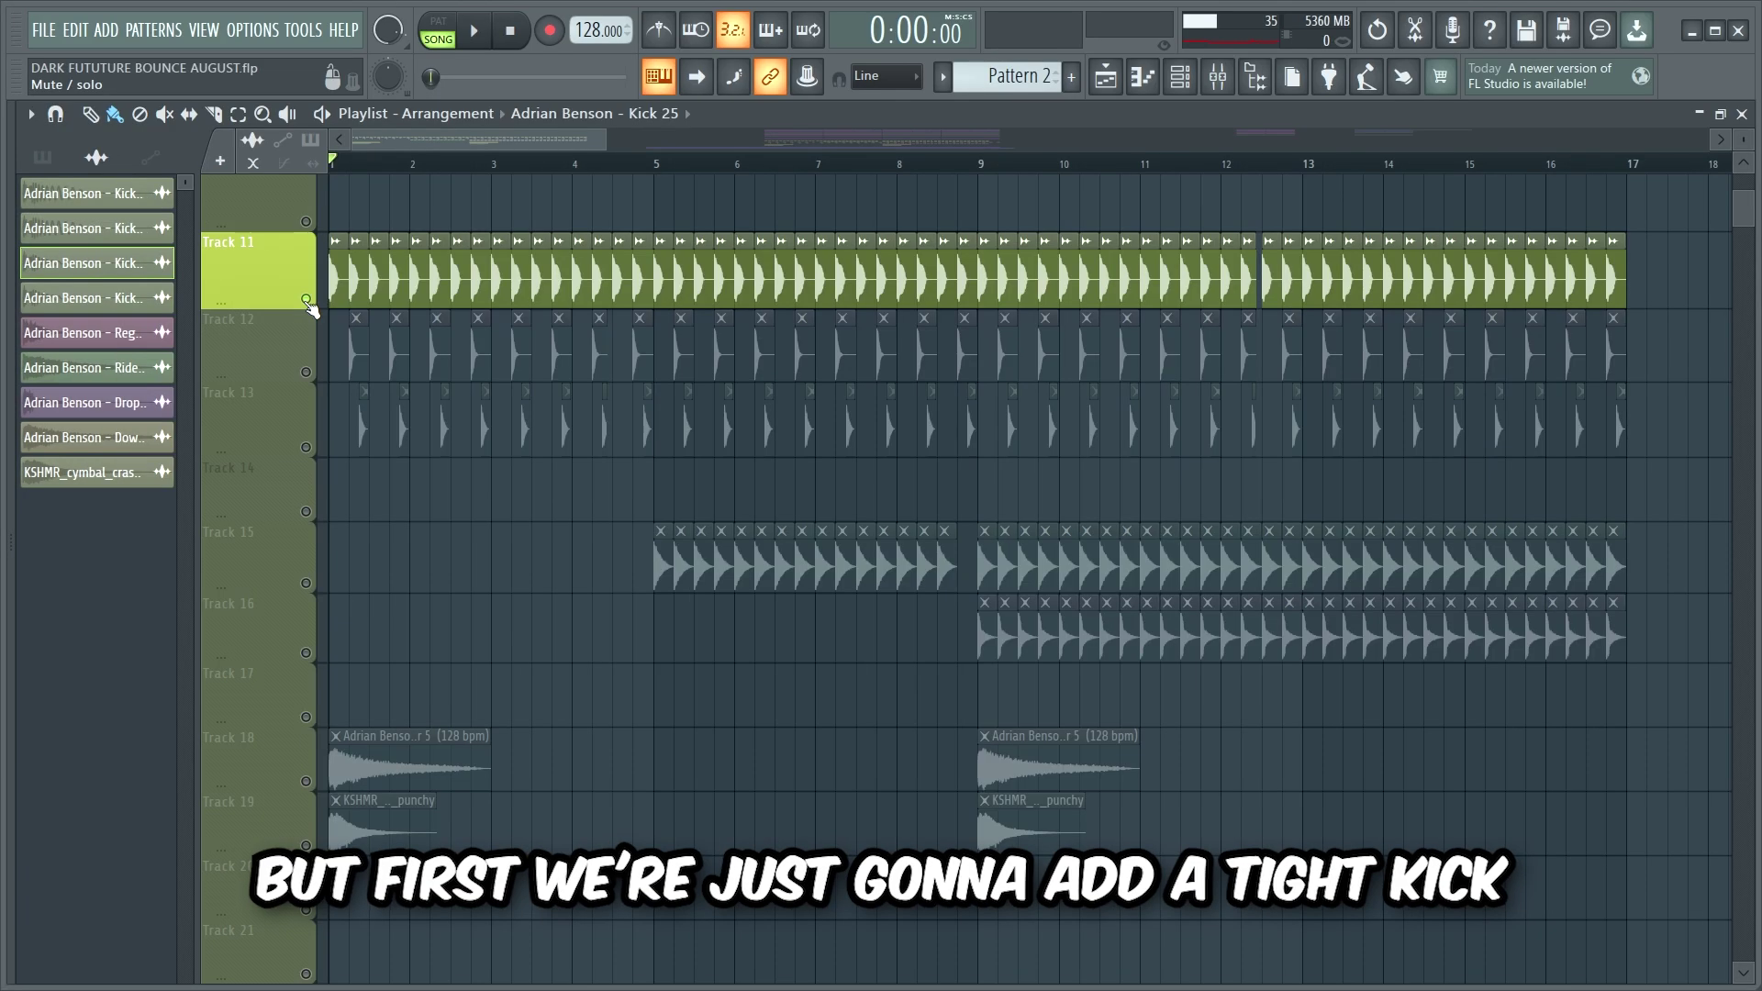
Audition the kick on Track 11, the clap on Track 12 and the percussion on Track 13 one at a time.
key("space")
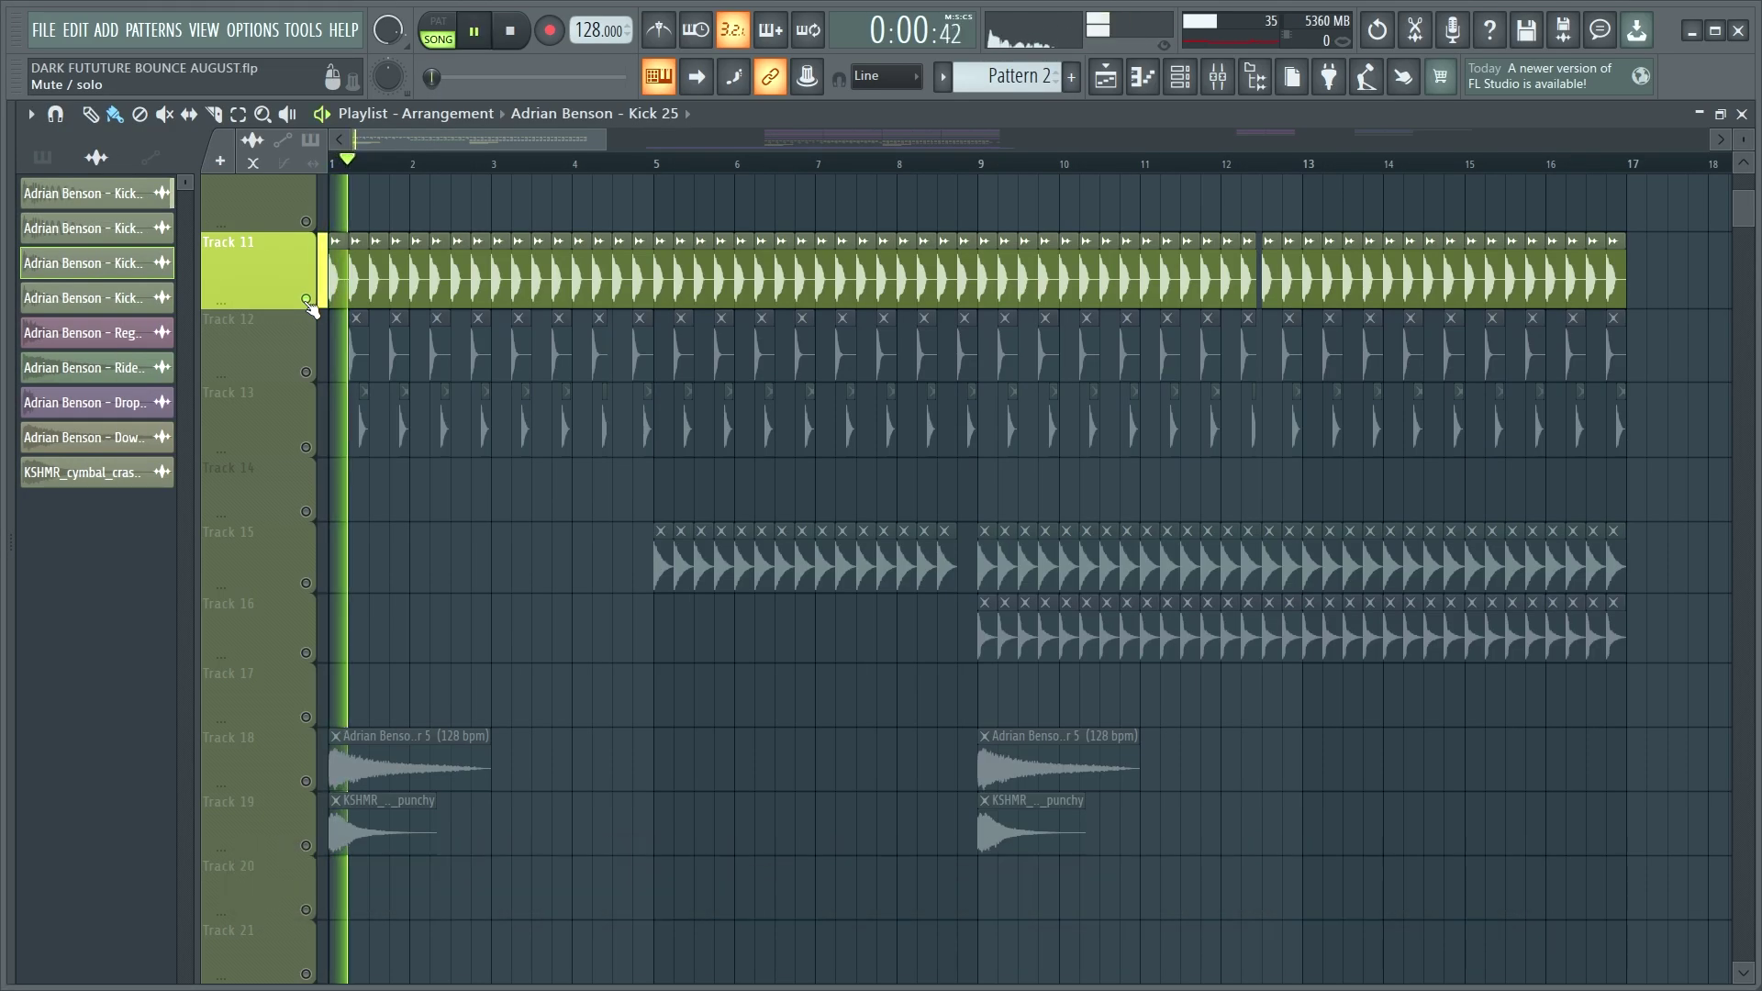
key("space")
left_click(313, 376)
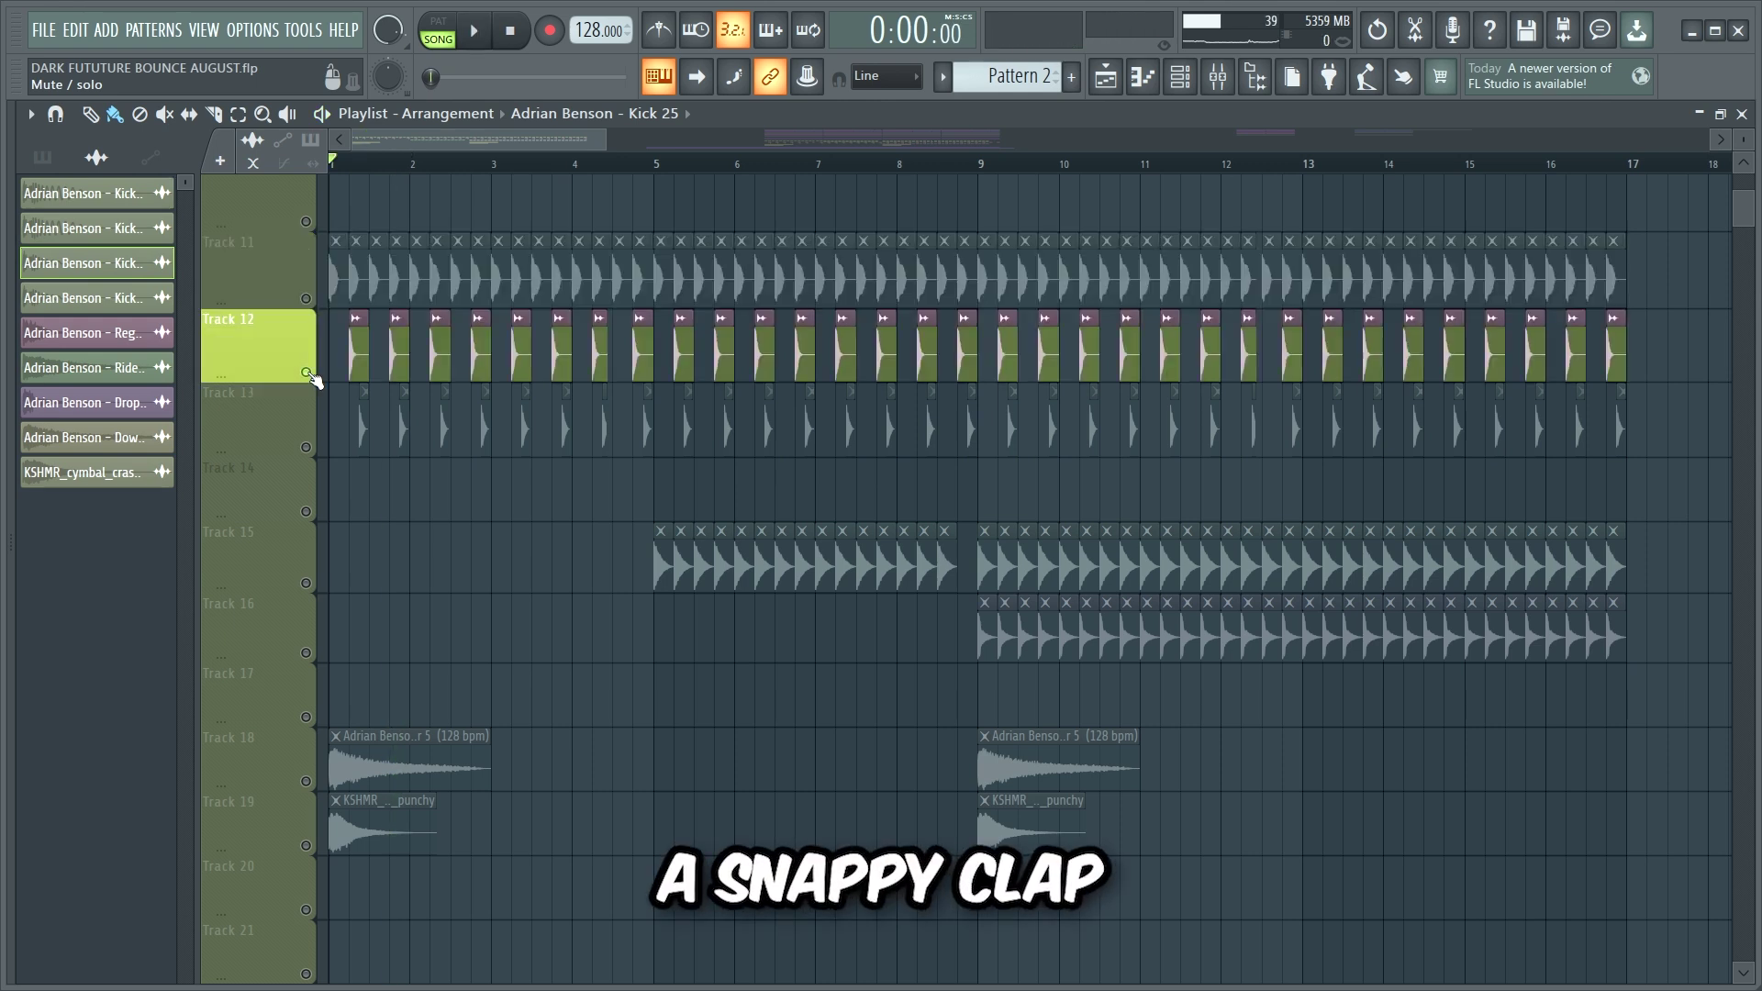
key("space")
key("space")
left_click(311, 449)
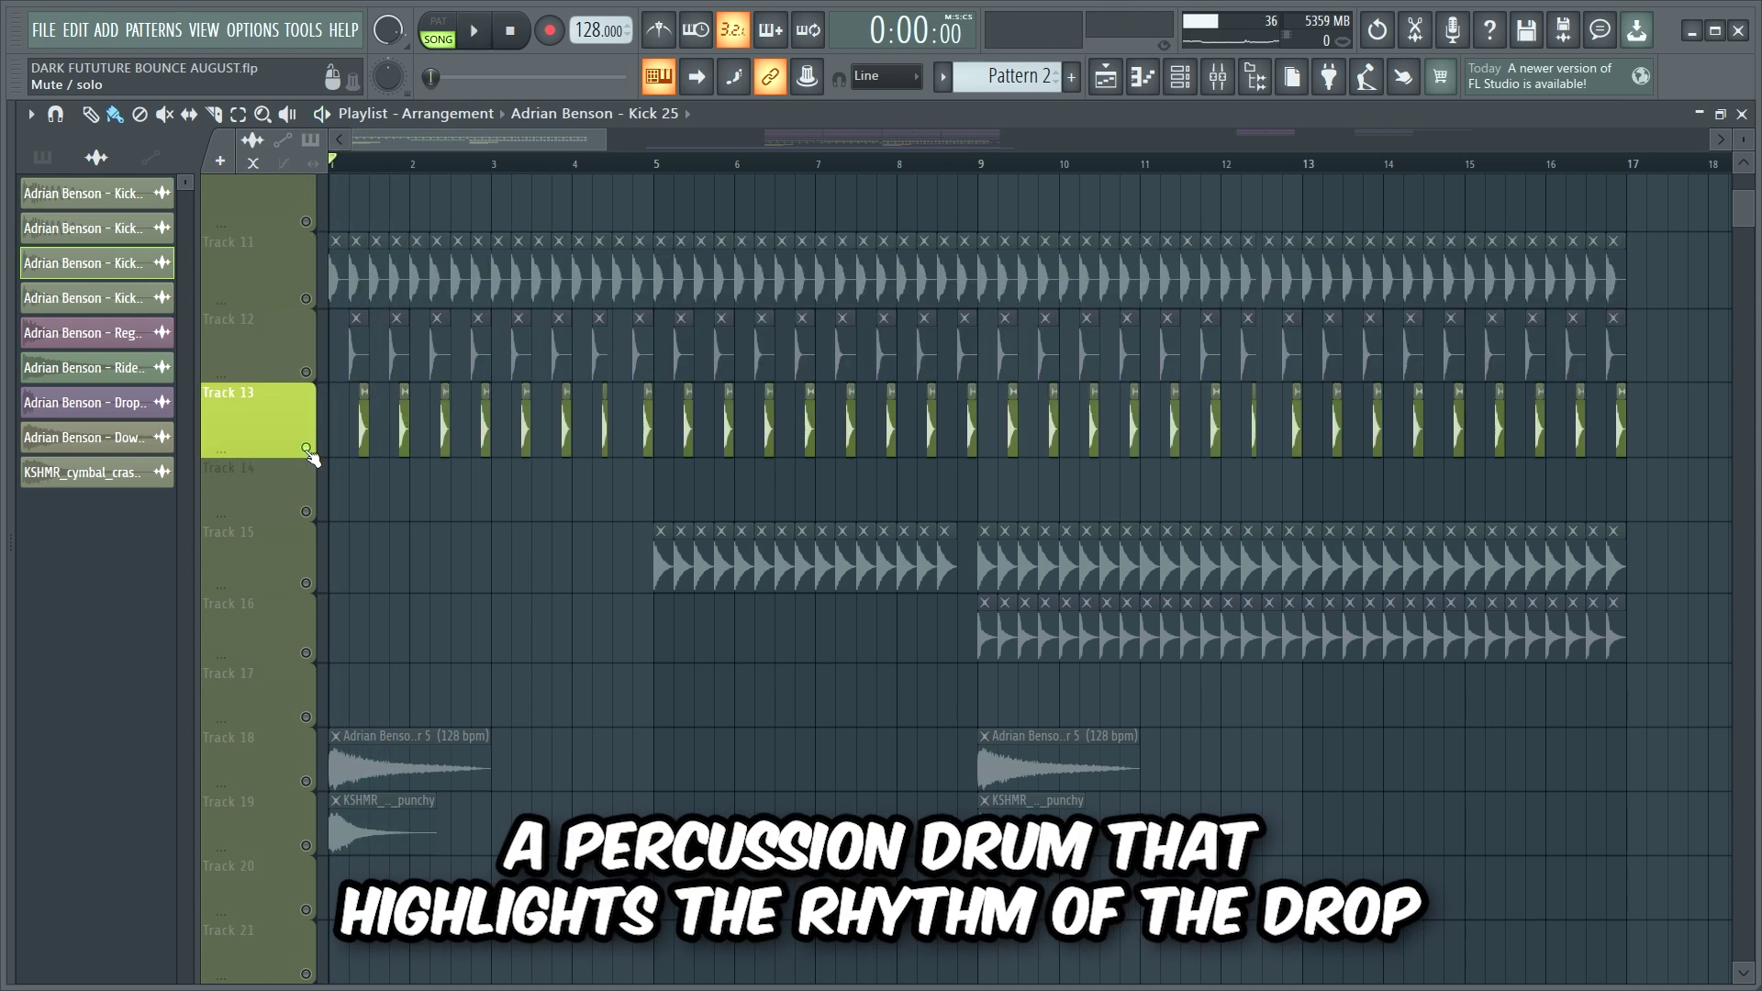
key("space")
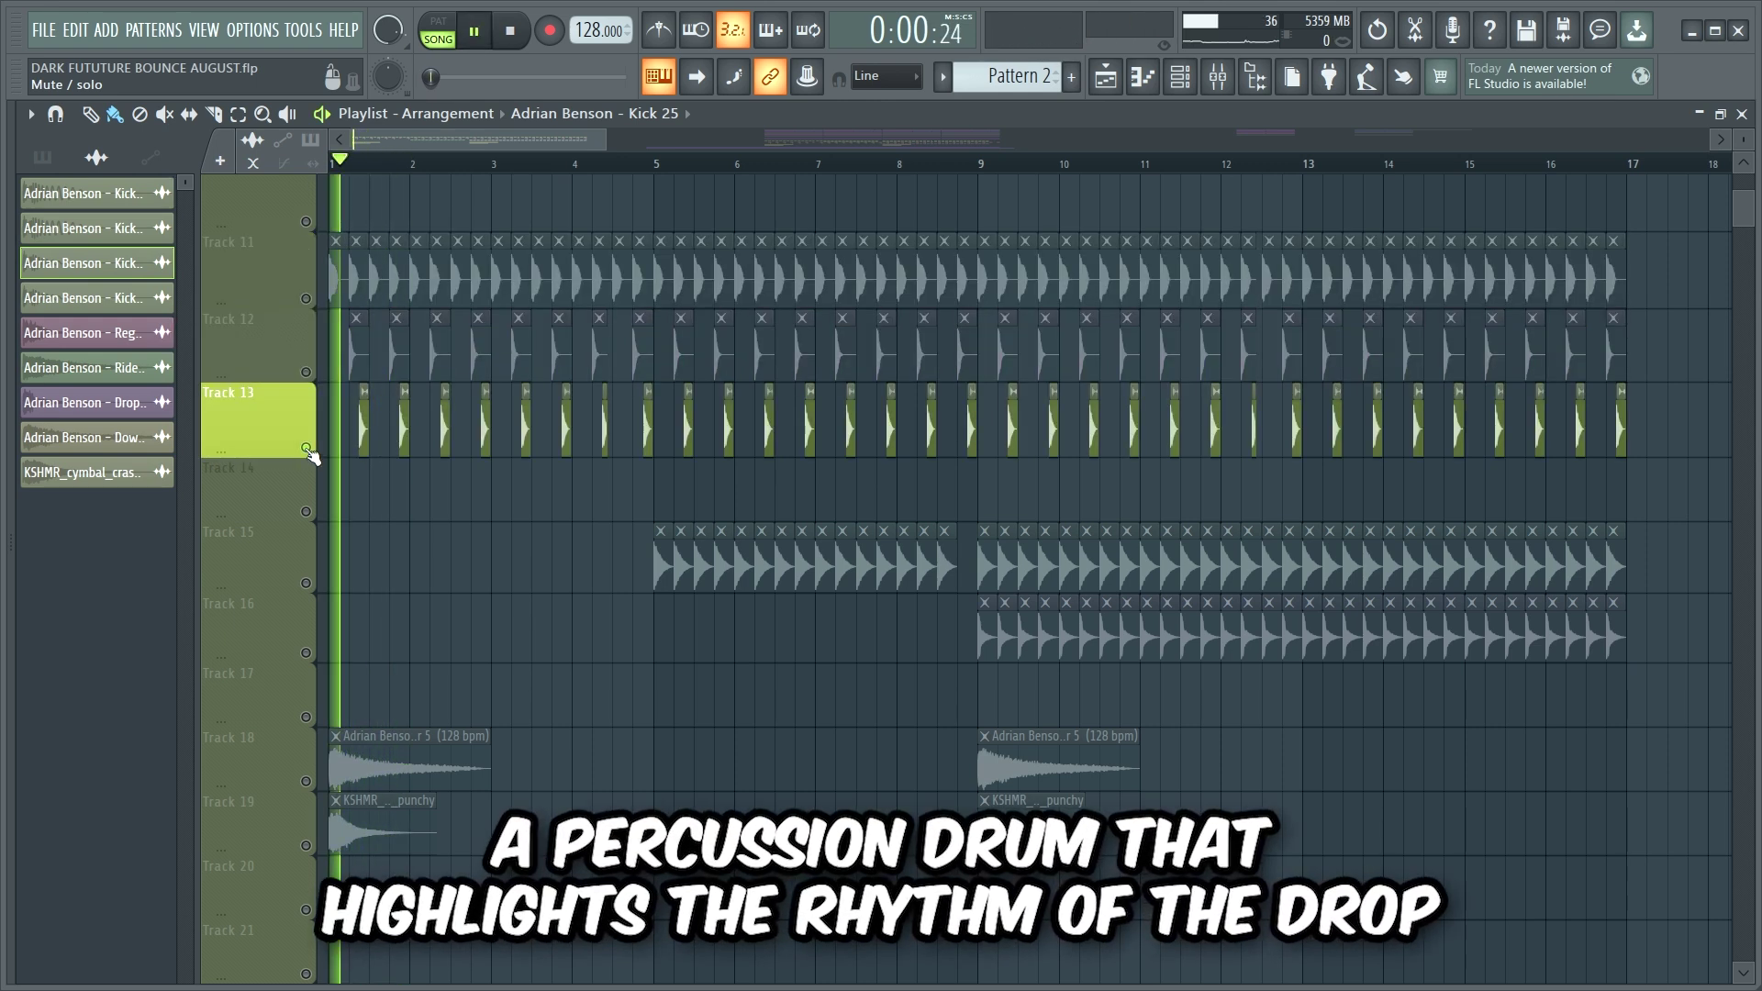
key("space")
Play the kick, clap and percussion tracks together, and isolate the drum and effect layers on Tracks 15 to 19.
left_click(310, 301, "shift")
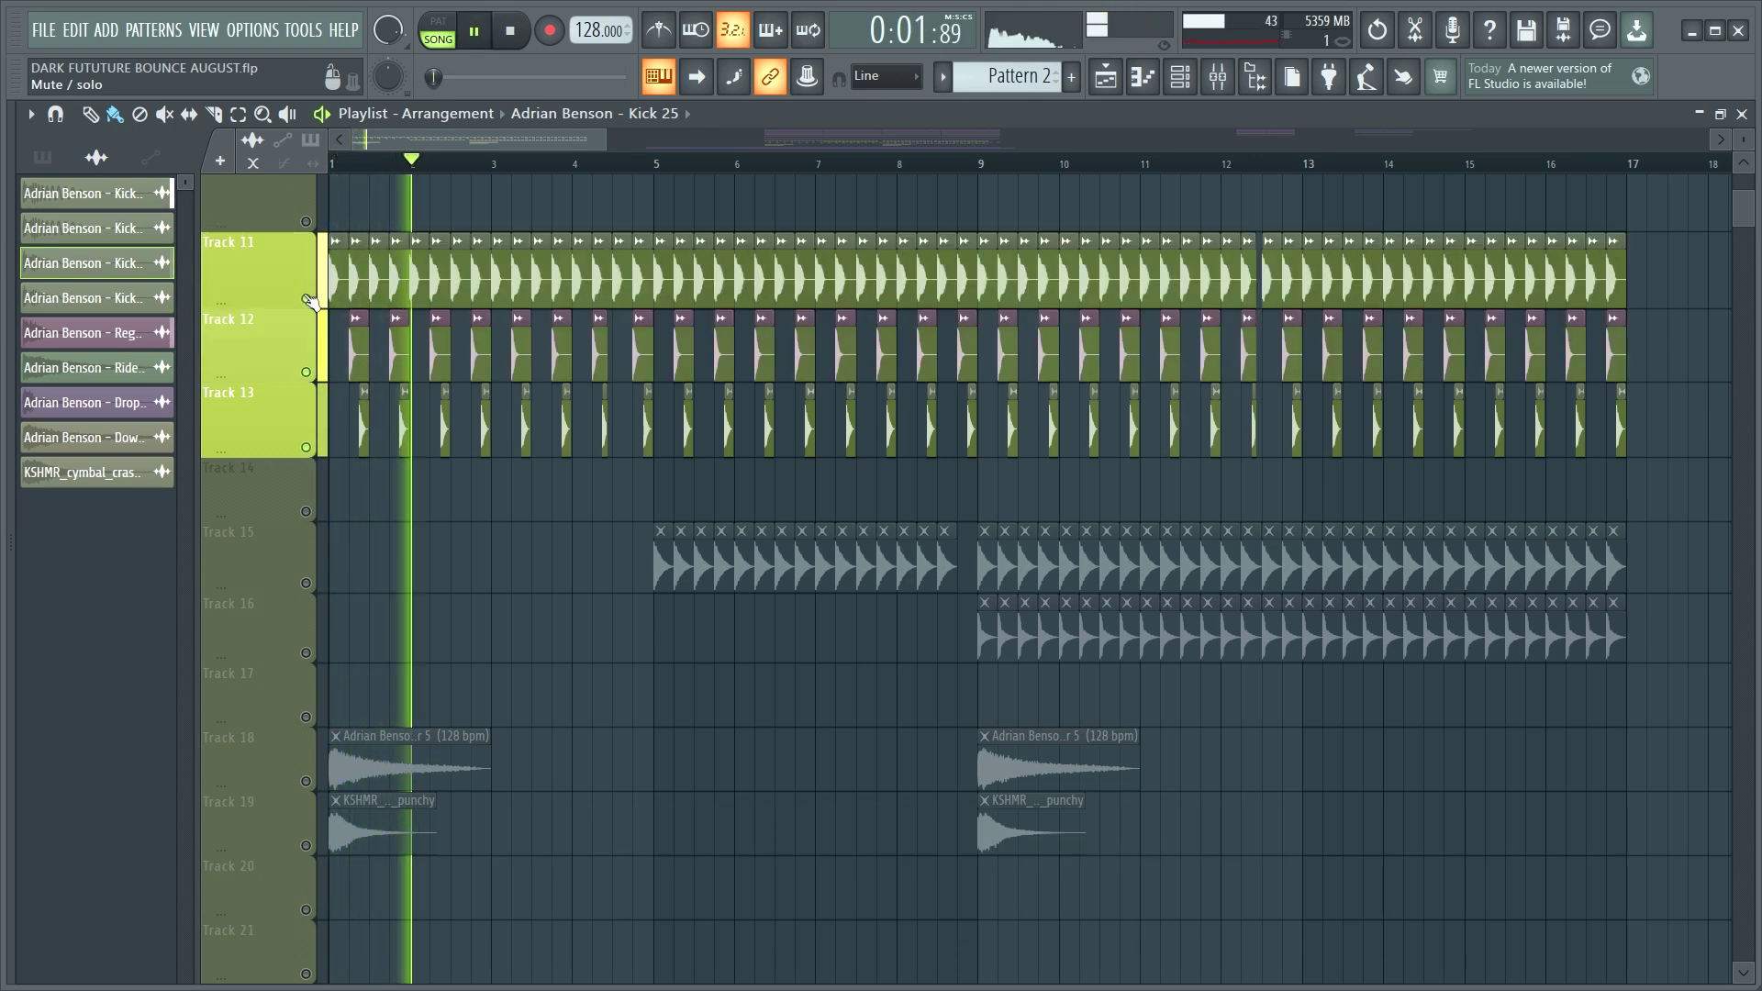
key("space")
left_click_drag(310, 839, 309, 585)
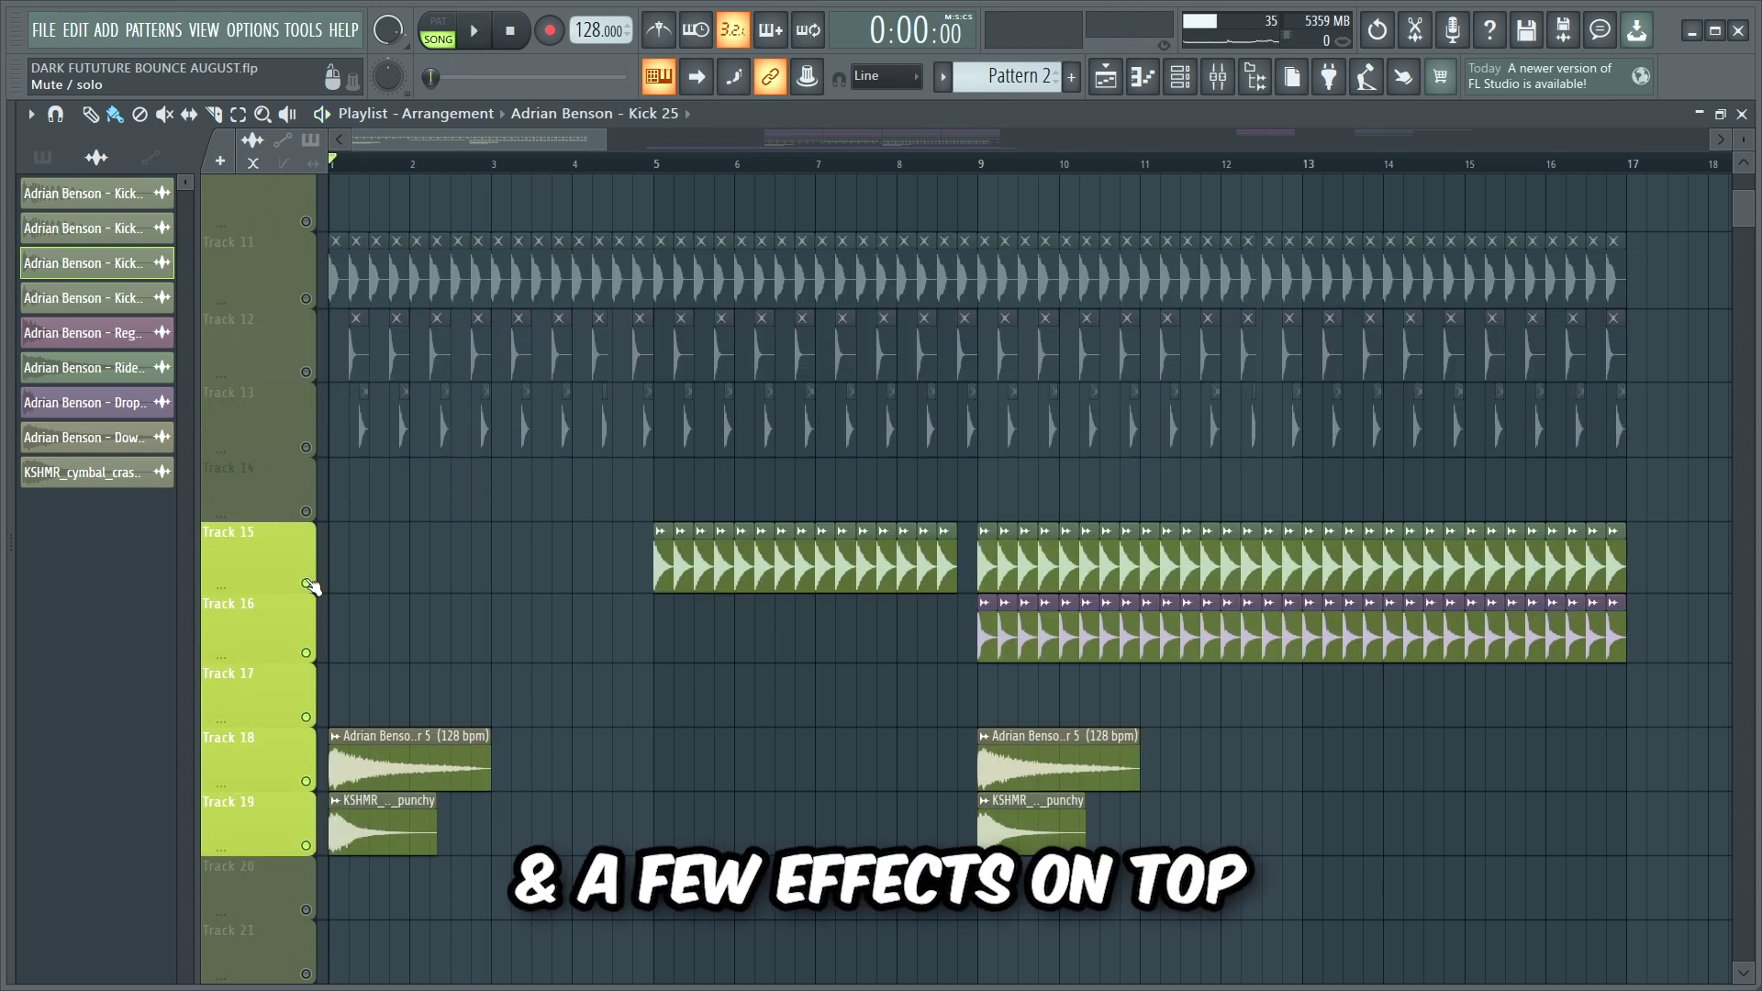
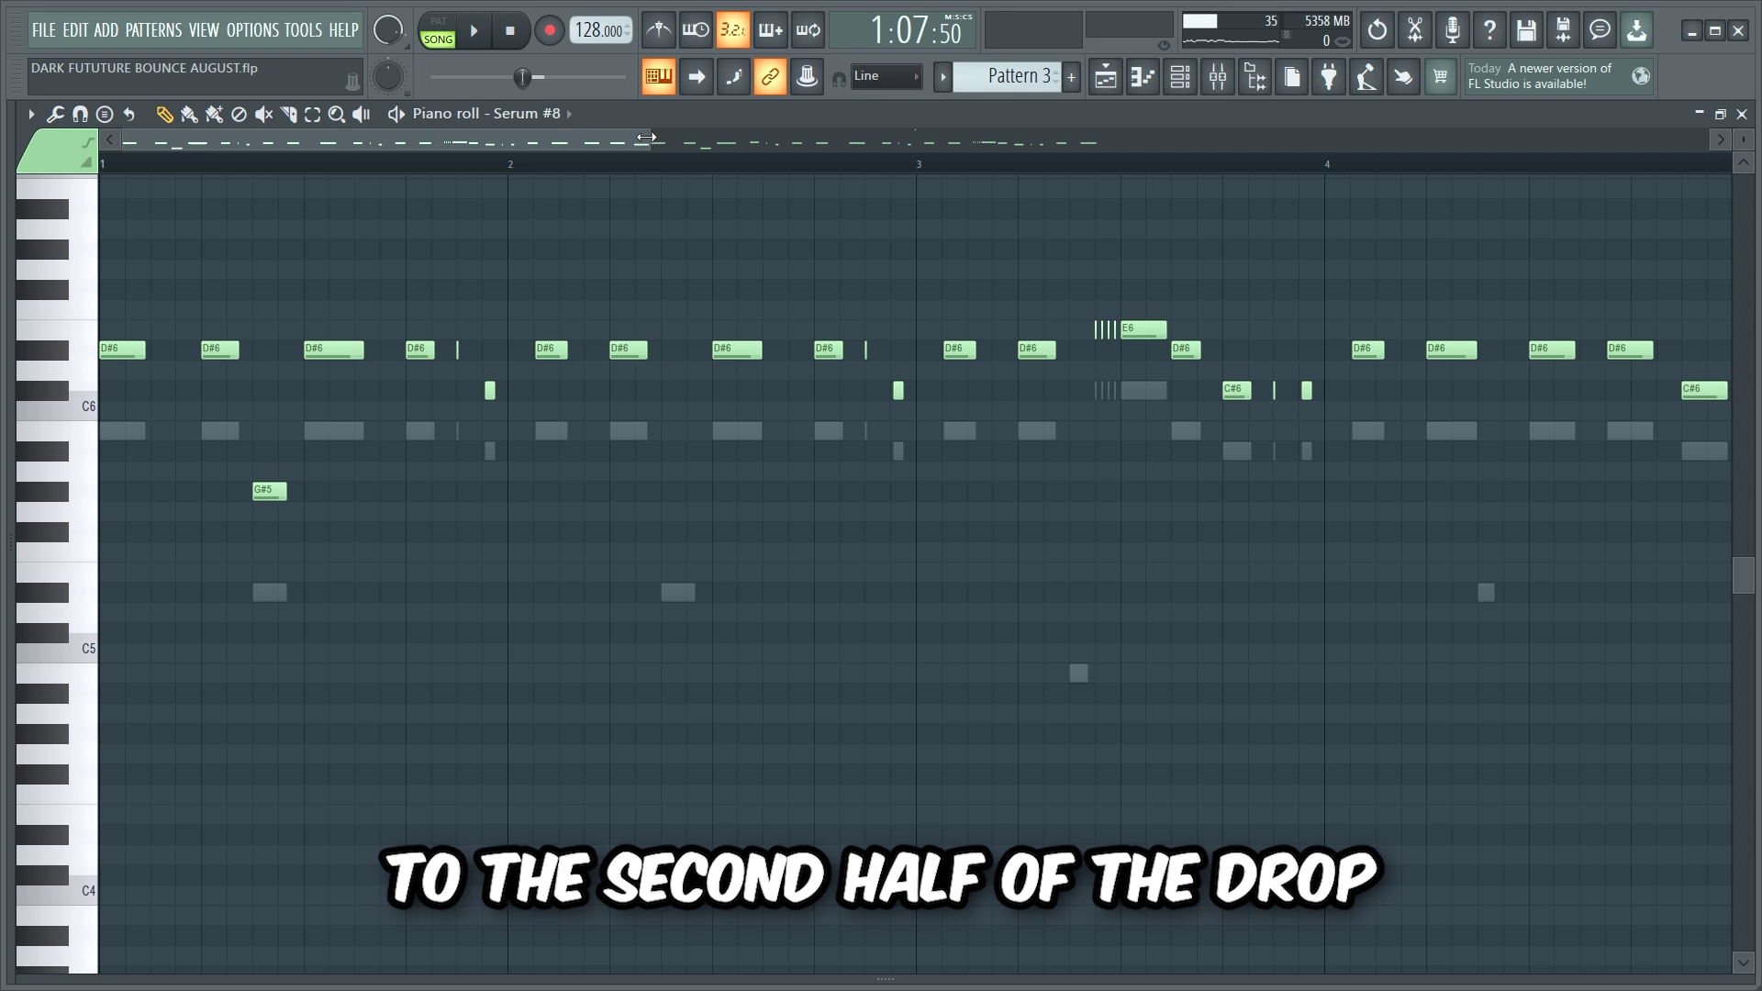
Play the second half of the drop while examining the Pattern 3 lead notes of Serum #7 and Serum #8 in the piano roll.
key("space")
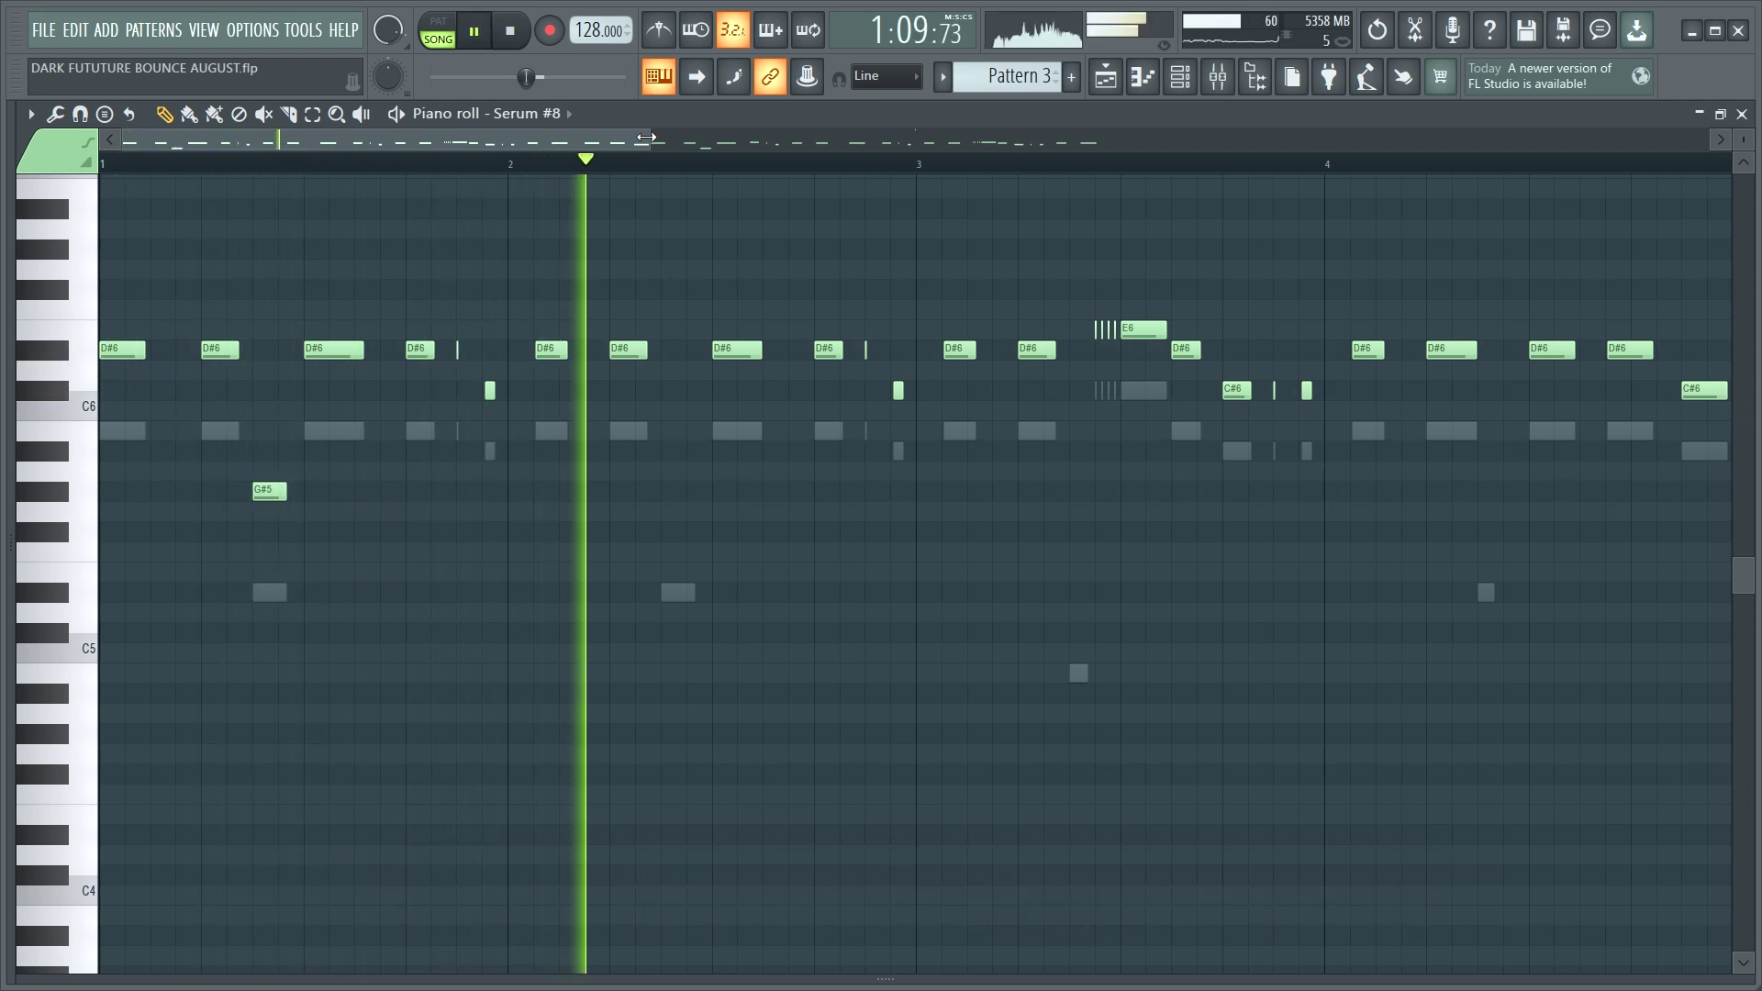
left_click_drag(646, 137, 1129, 212)
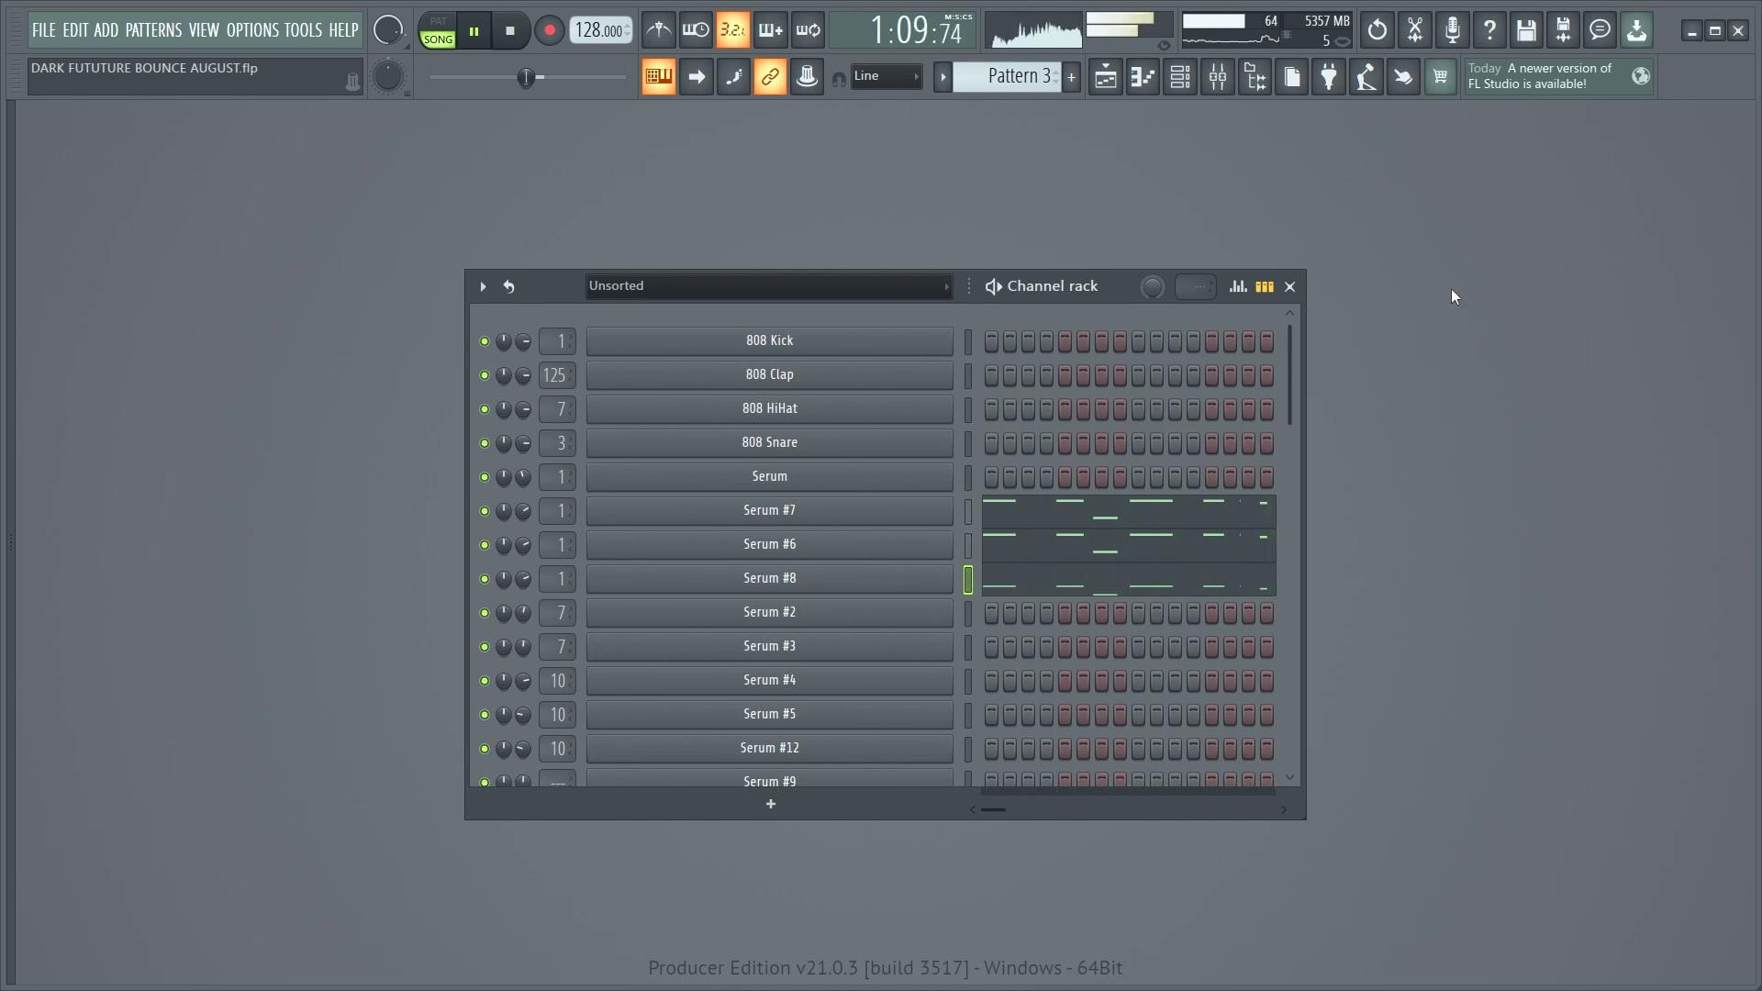
left_click(1117, 524)
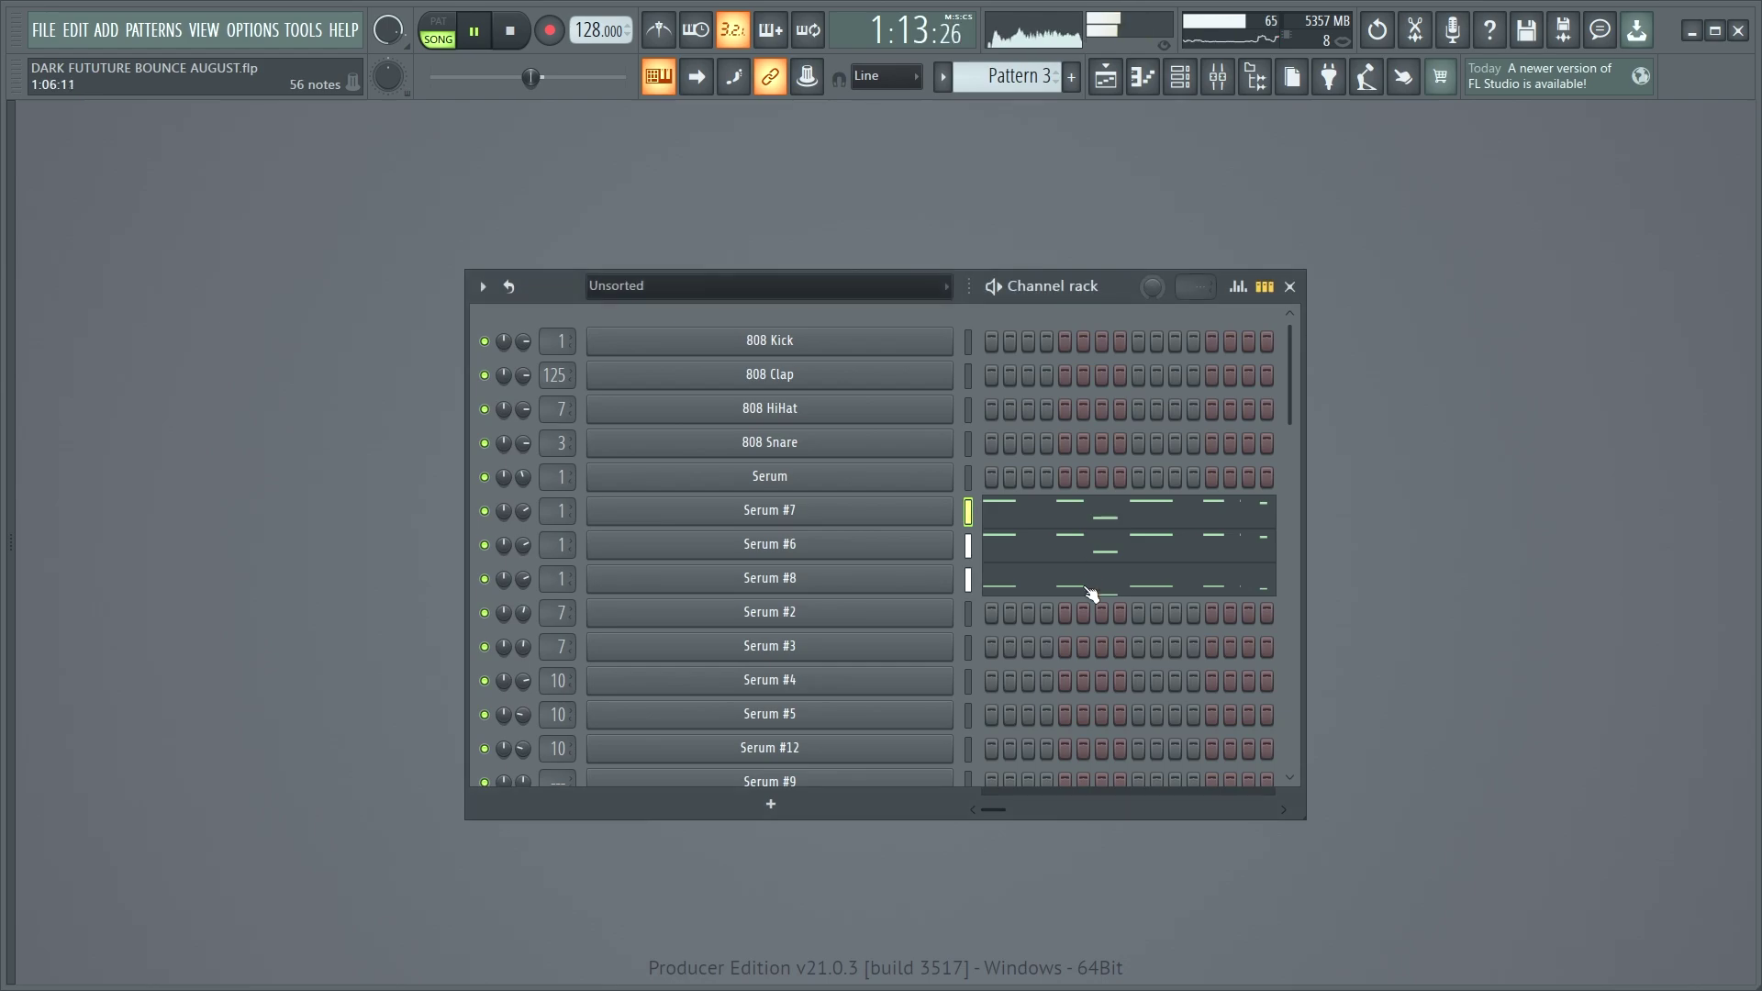
left_click(1090, 594)
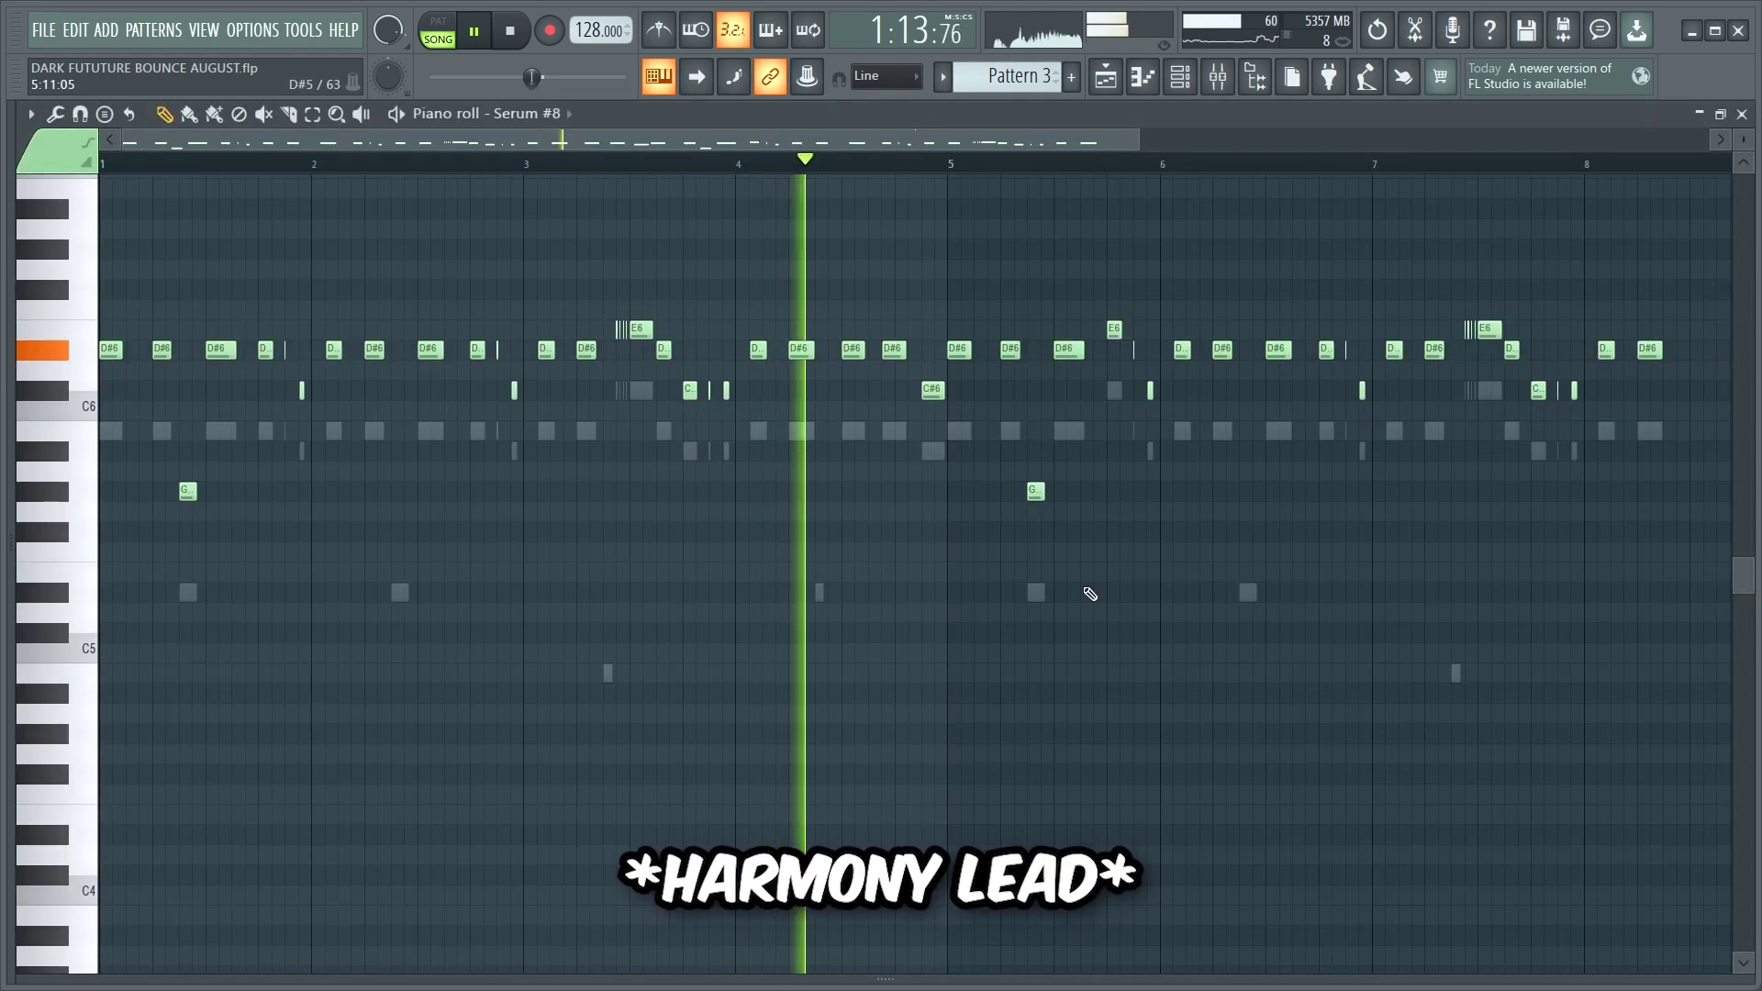